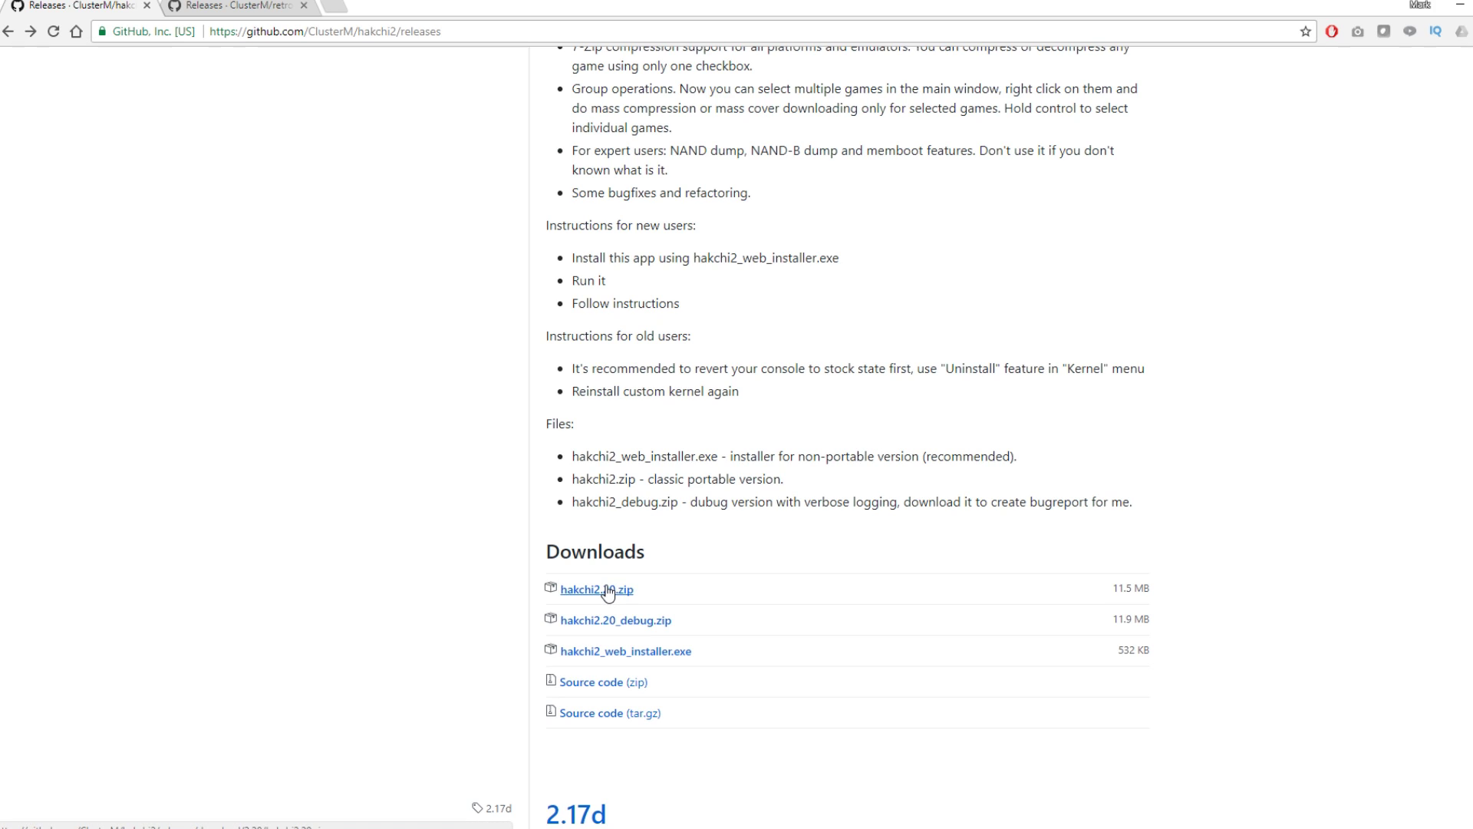
Download hakchi2.20.zip from the hakchi2 releases page and retroarch_with_cores.zip from the retroarch-clover releases page
click(608, 590)
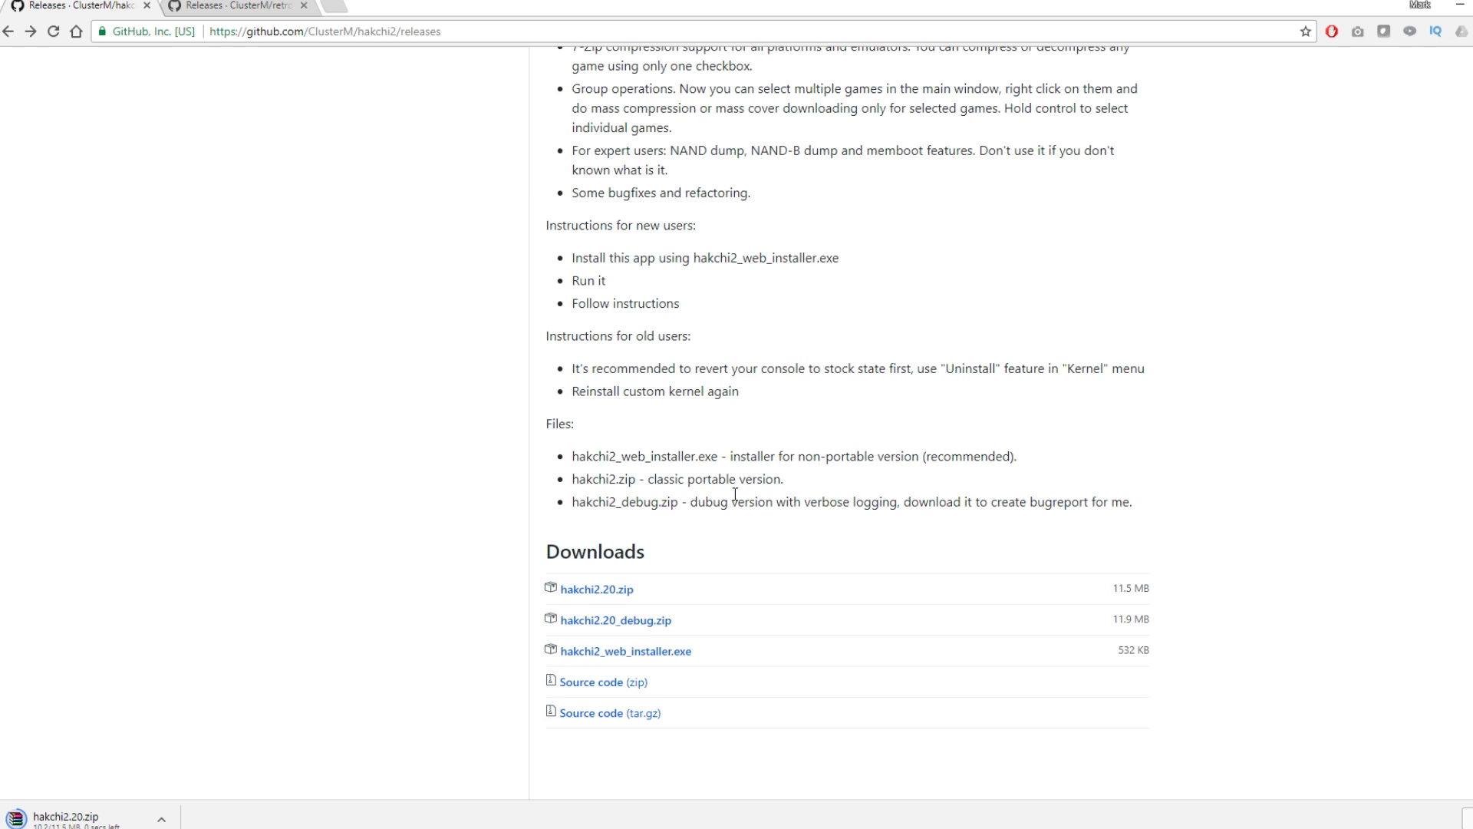
scroll(735, 495, up, 6)
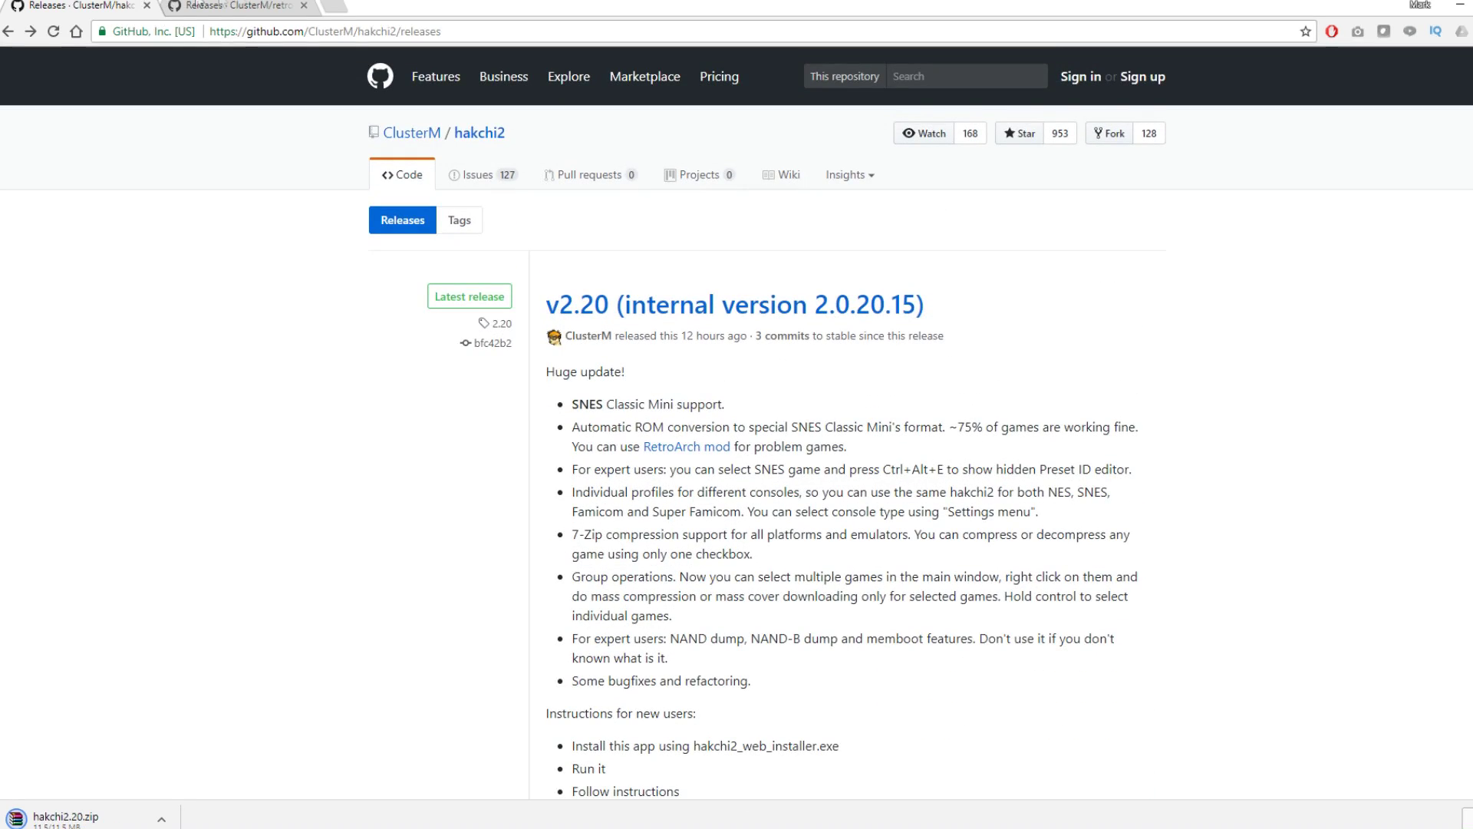
click(251, 4)
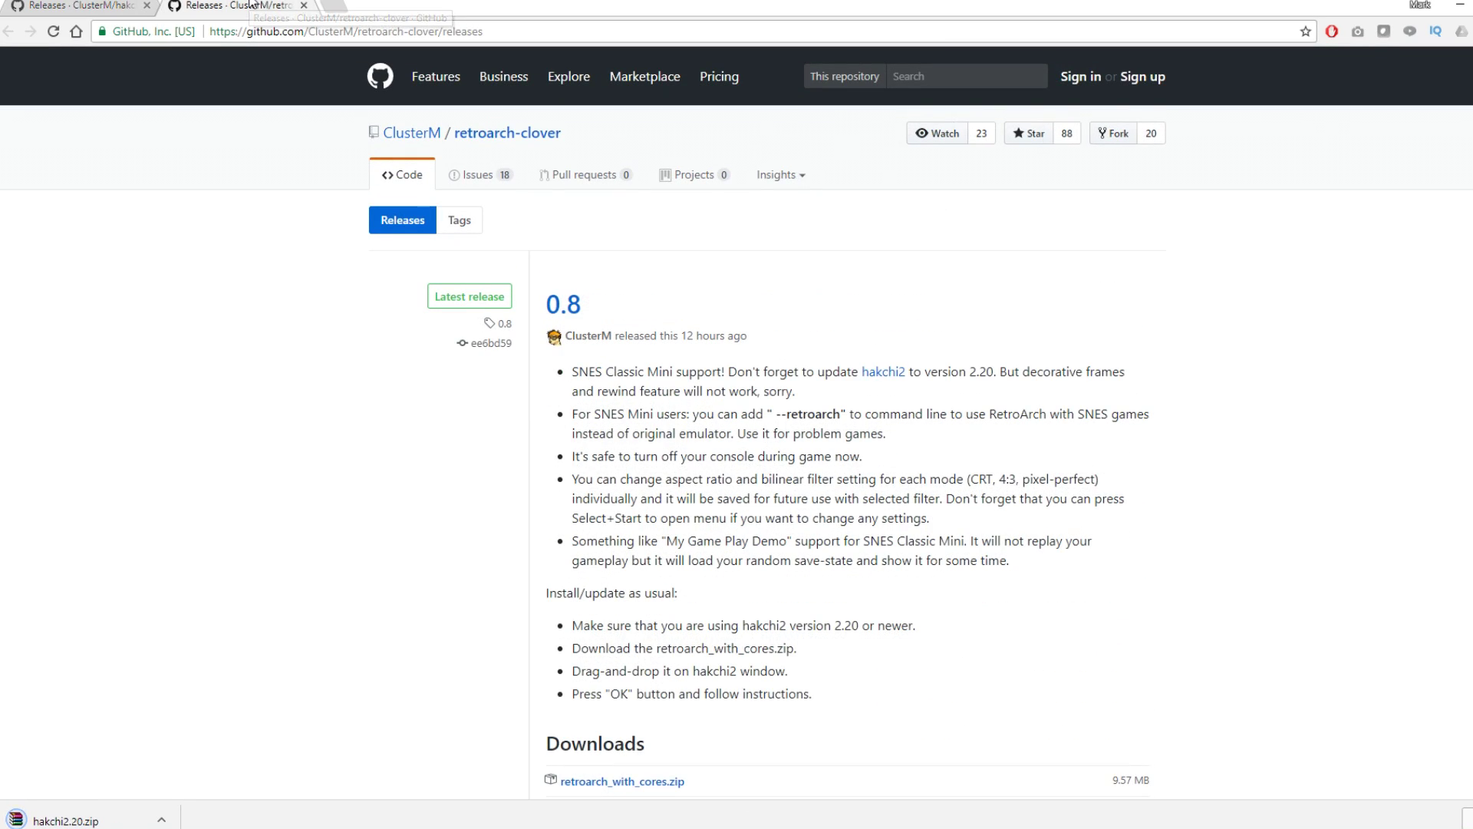
scroll(730, 600, down, 2)
click(664, 620)
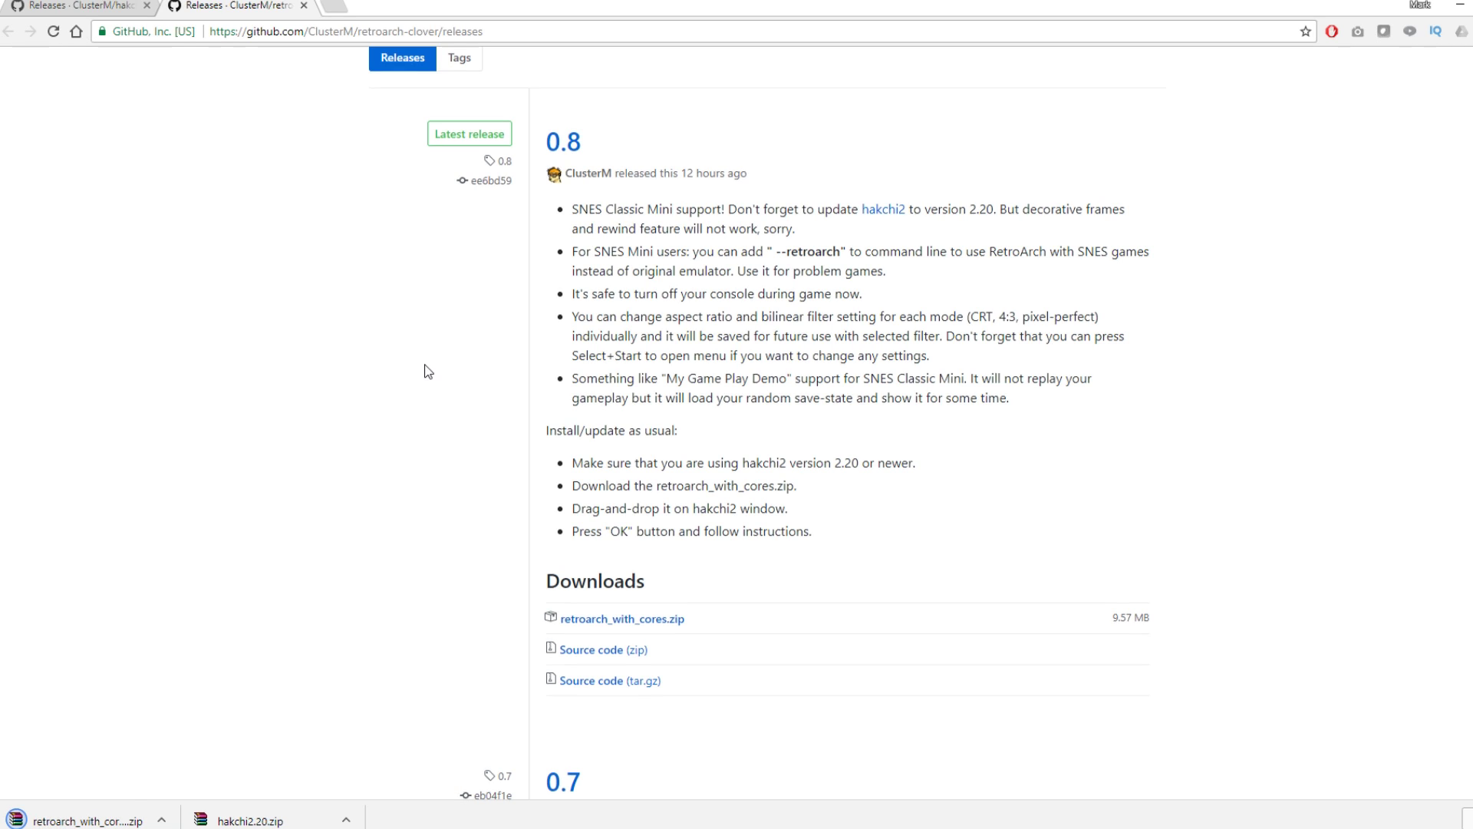
scroll(428, 372, up, 2)
Open the downloaded hakchi2.20.zip archive and select everything inside its hakchi2 folder
click(99, 4)
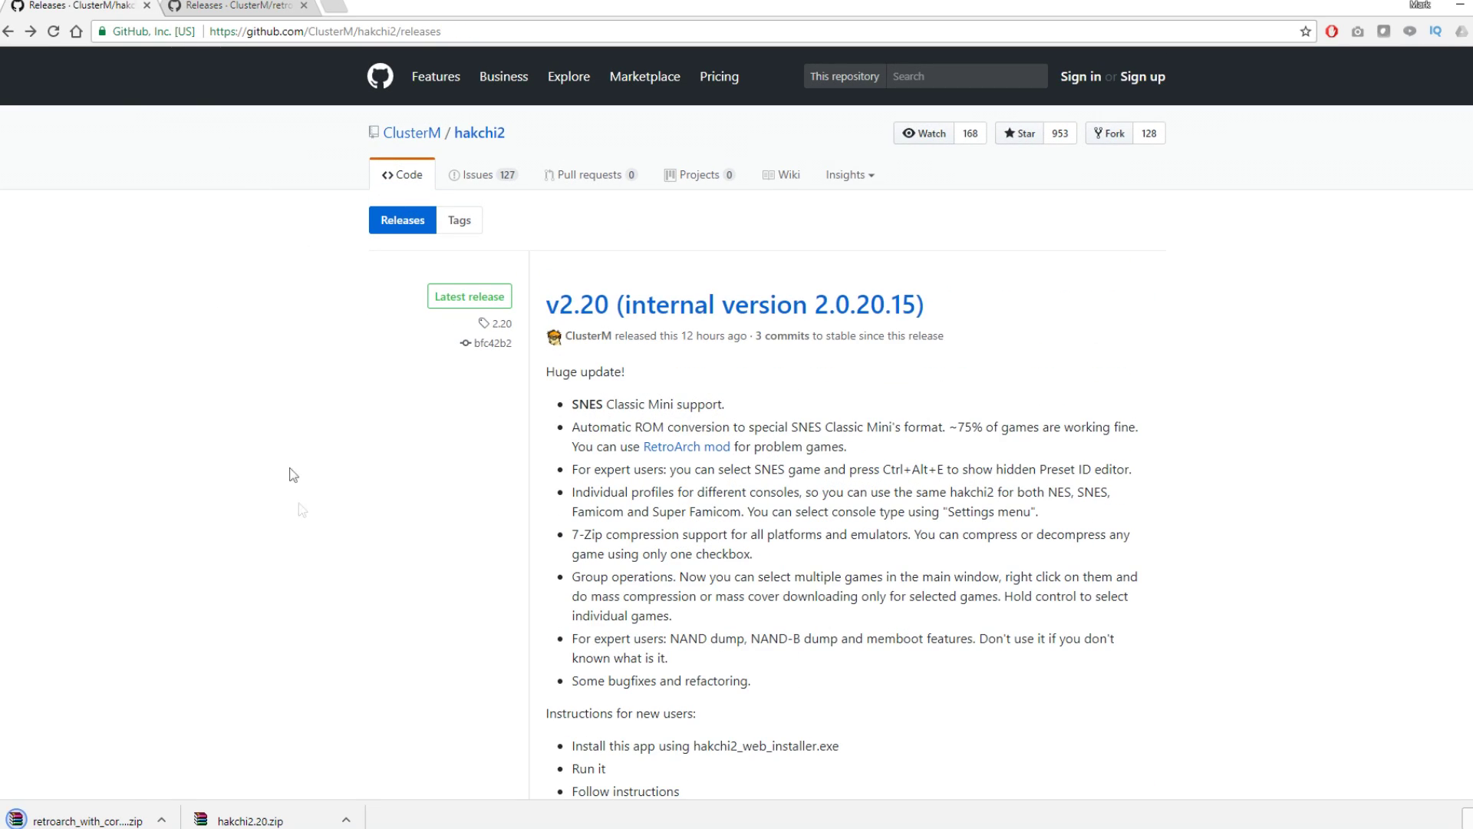
drag(260, 818, 276, 821)
click(890, 244)
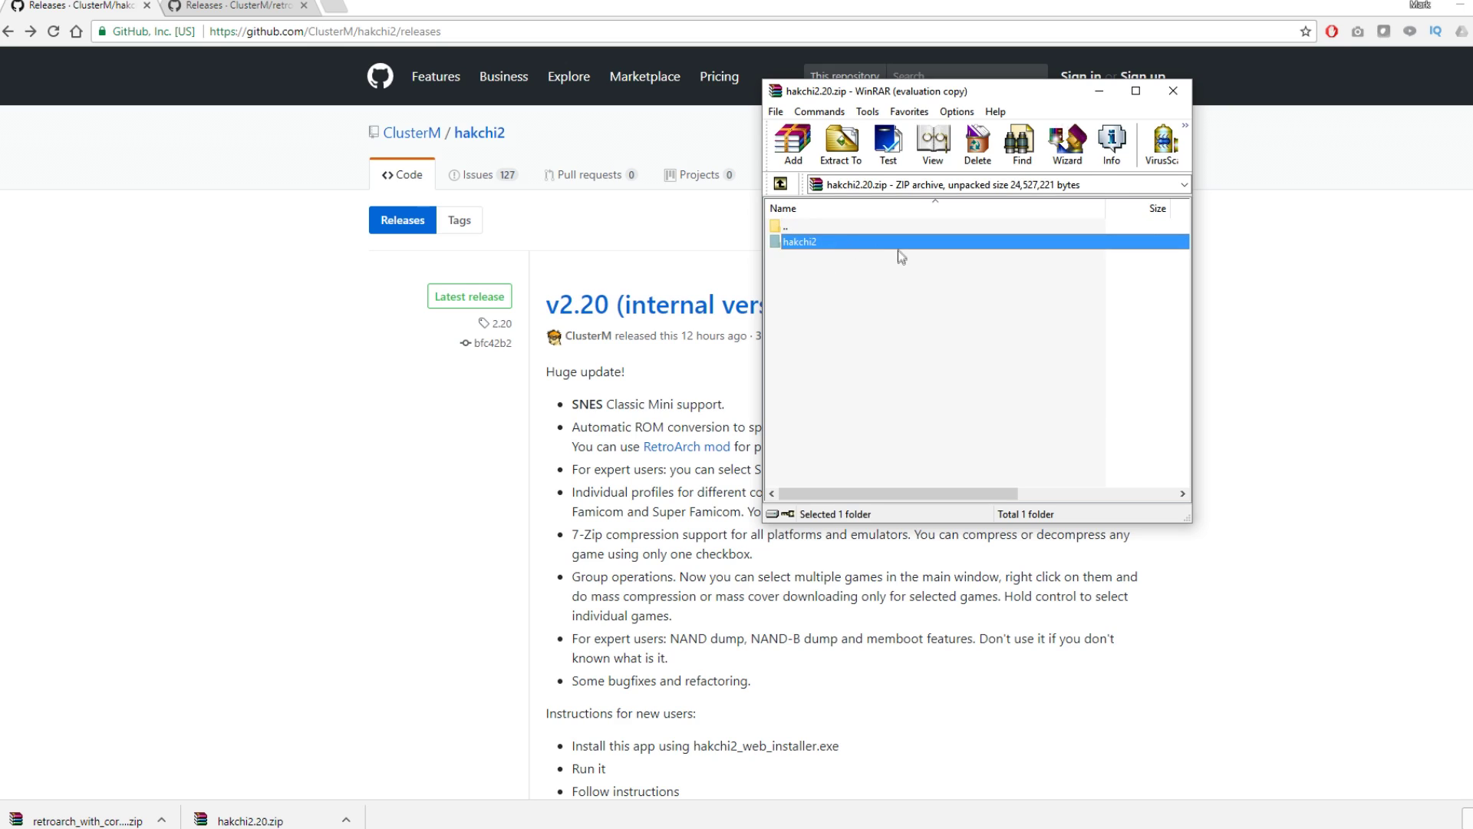
double_click(897, 244)
drag(919, 438, 867, 199)
Extract the selected files to C:\Hackchi2 - SNES\Hackchi2 2.20 and close the archive
click(841, 142)
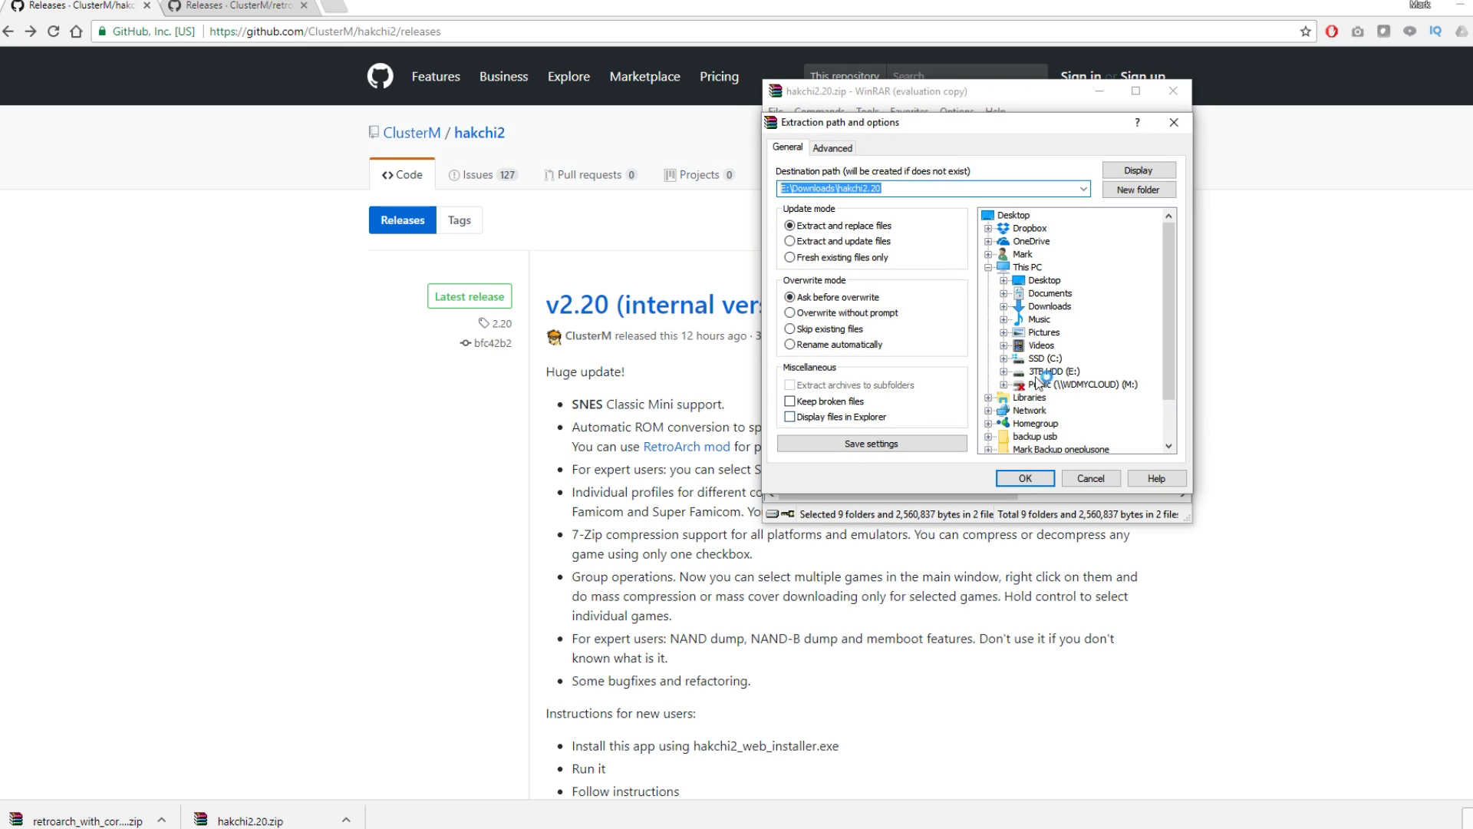
double_click(1014, 359)
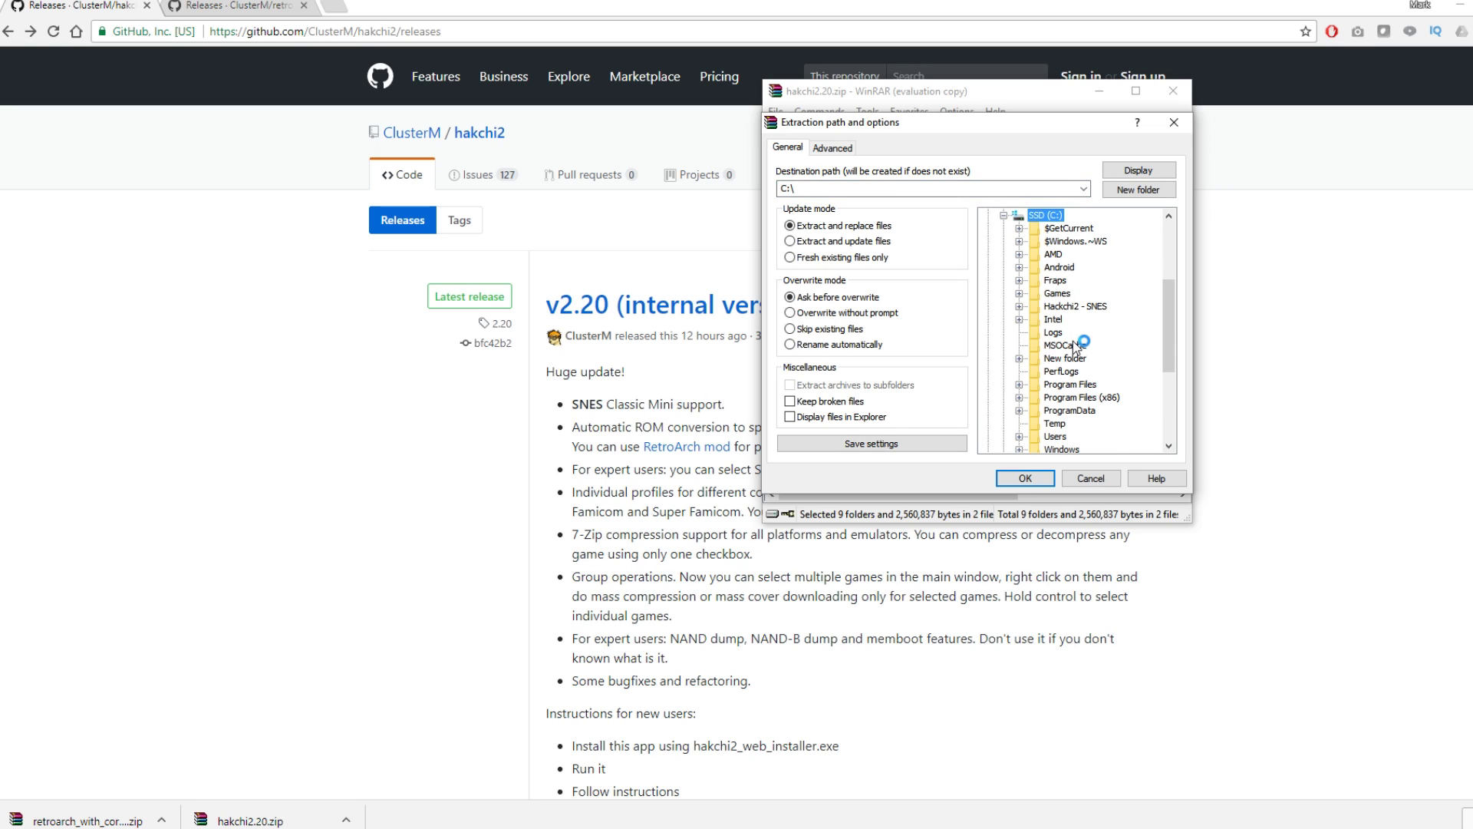
click(1019, 307)
click(1086, 319)
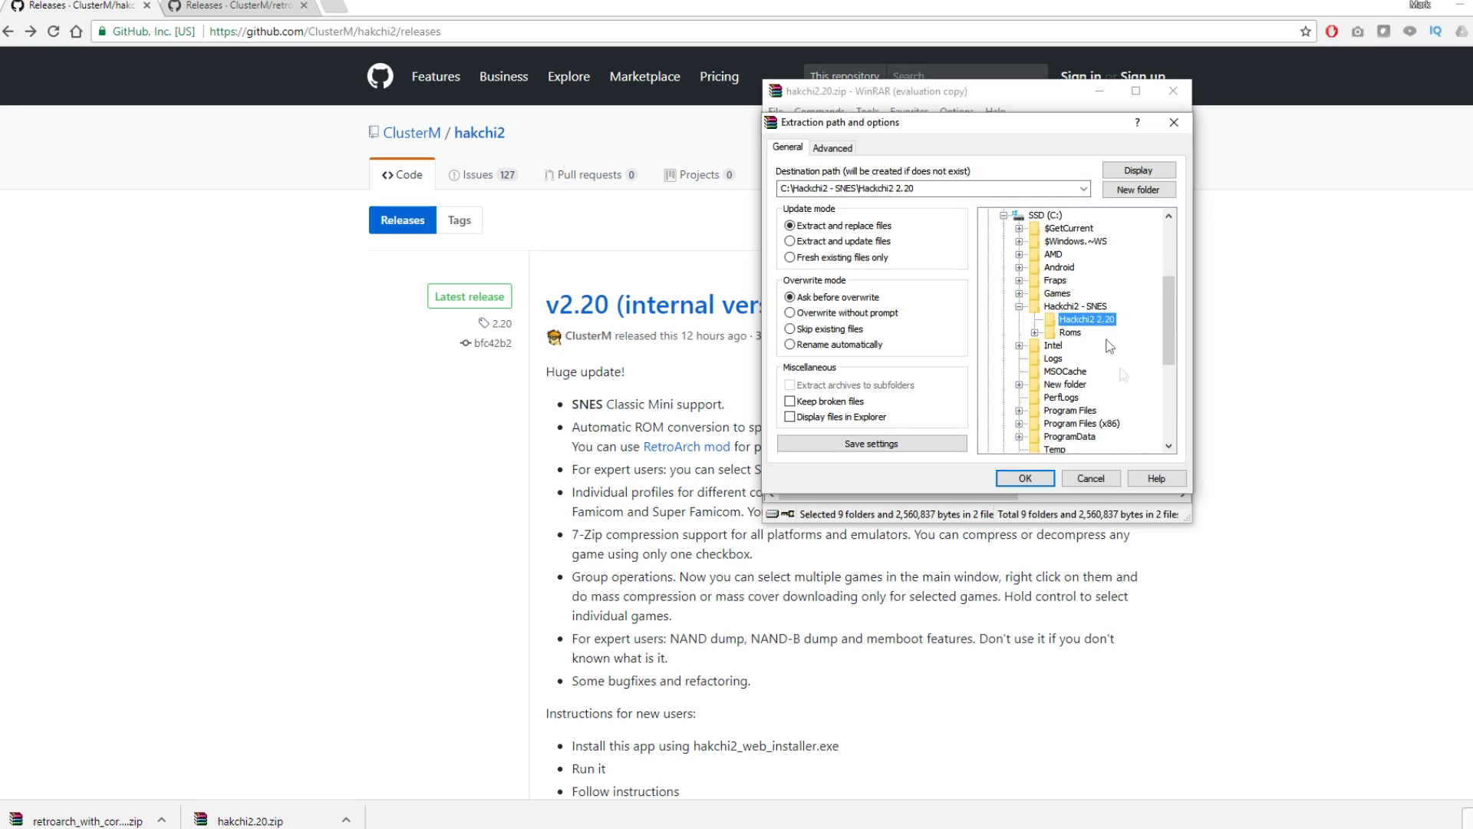
click(1035, 478)
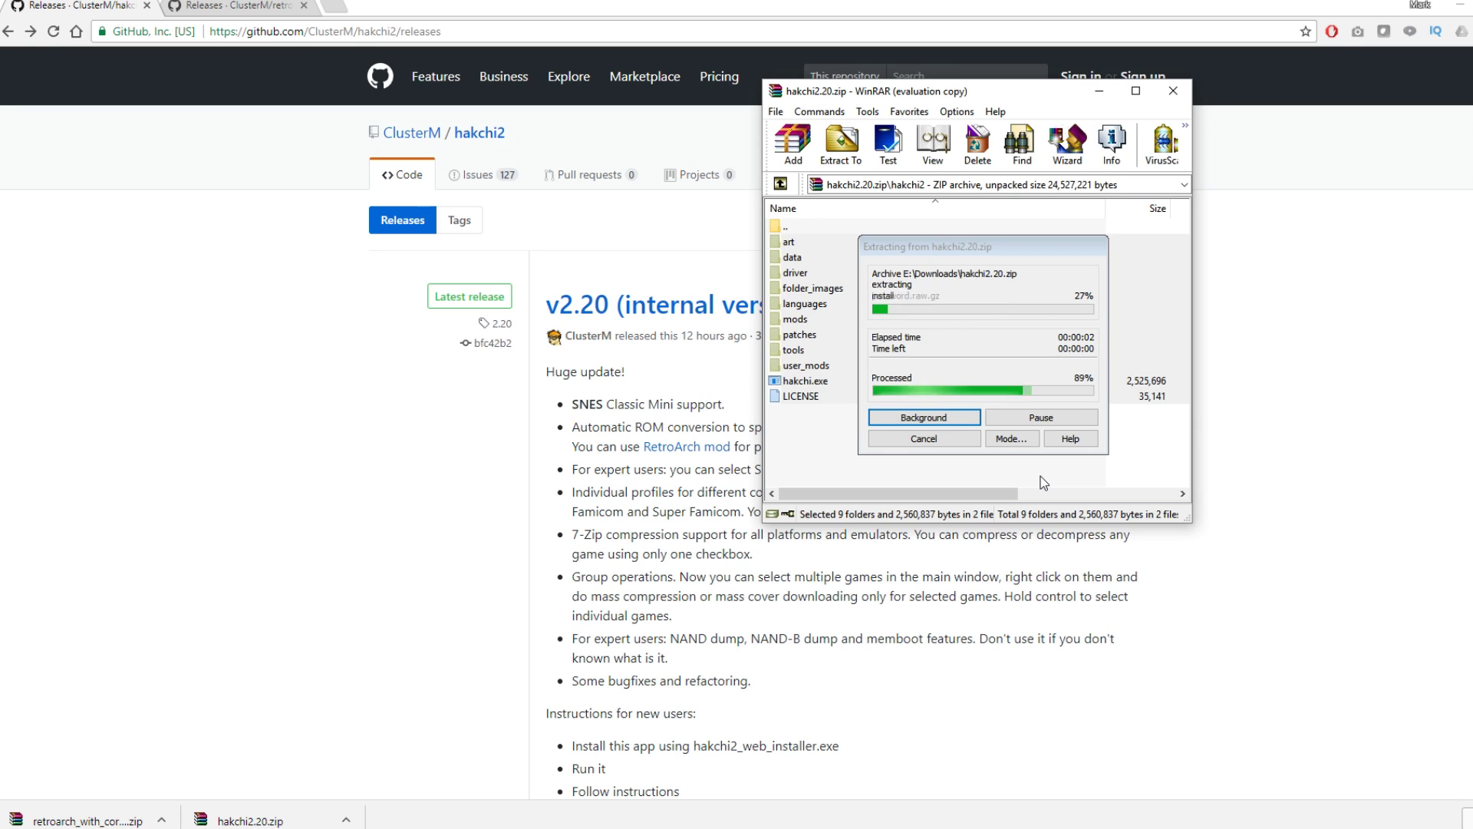
click(1174, 91)
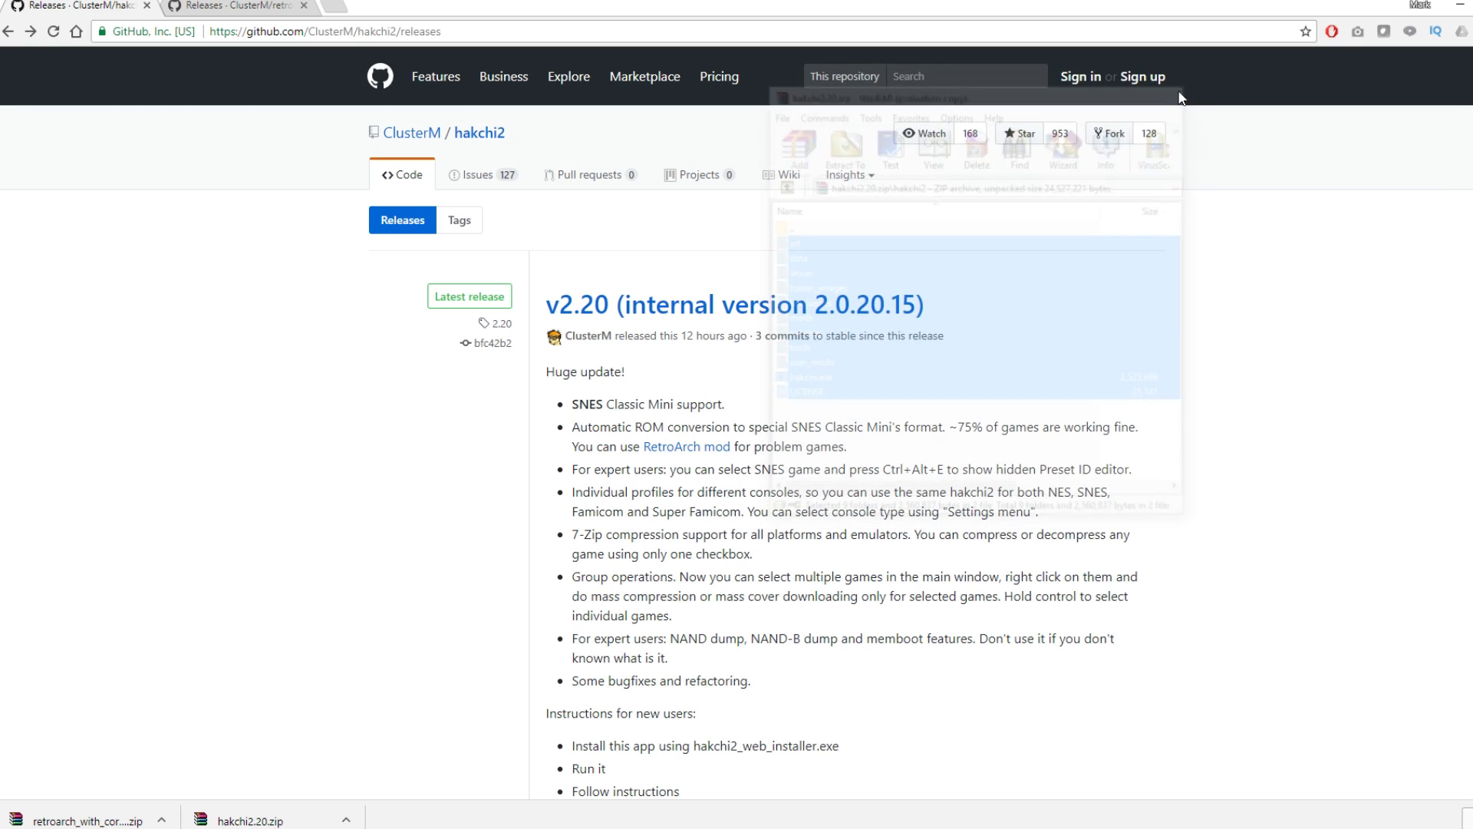
Run hakchi.exe from the Hackchi2 2.20 folder despite the SmartScreen block and choose SNES Classic Mini as the console
click(1461, 11)
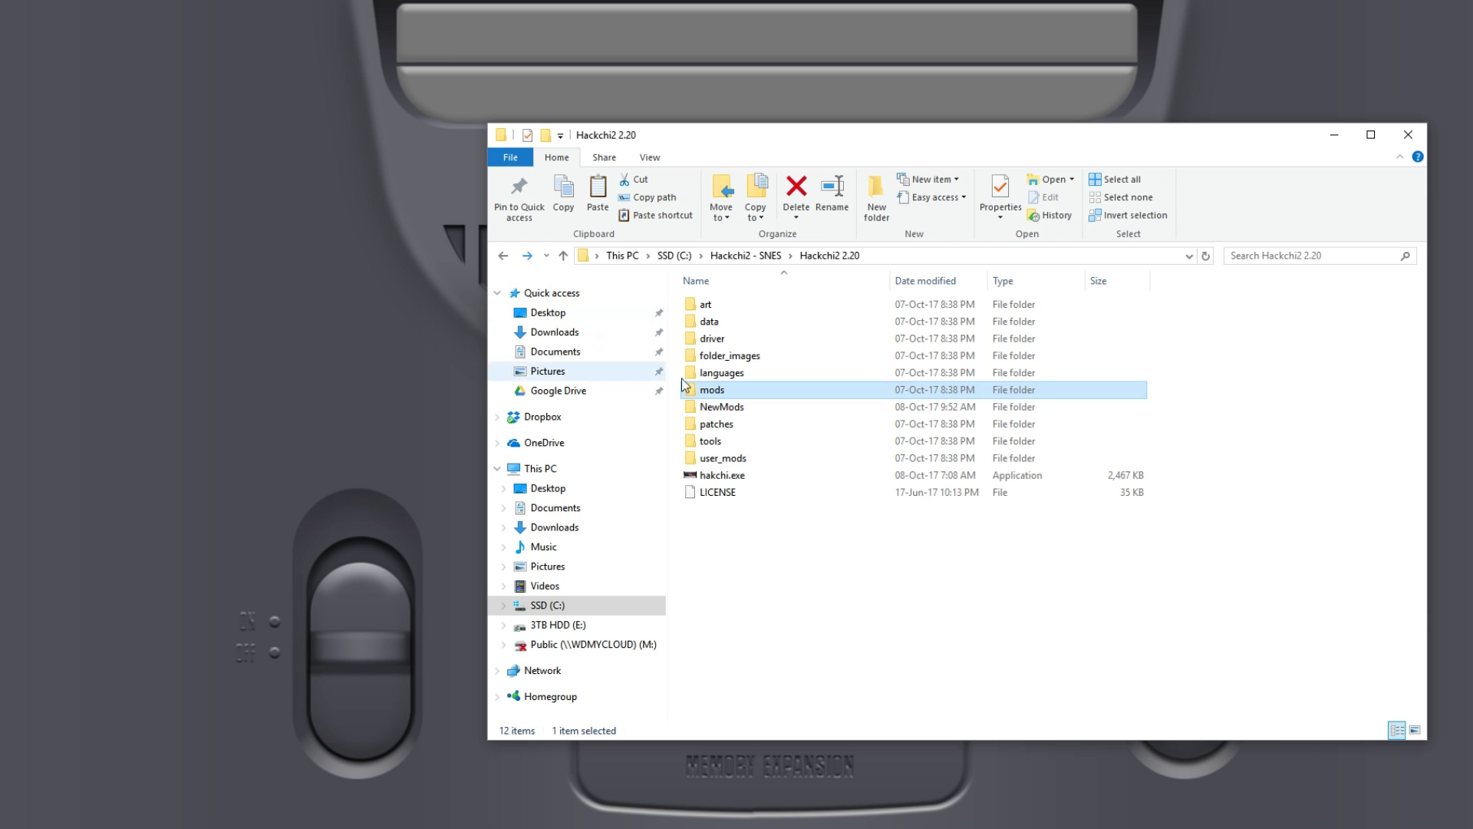
double_click(768, 481)
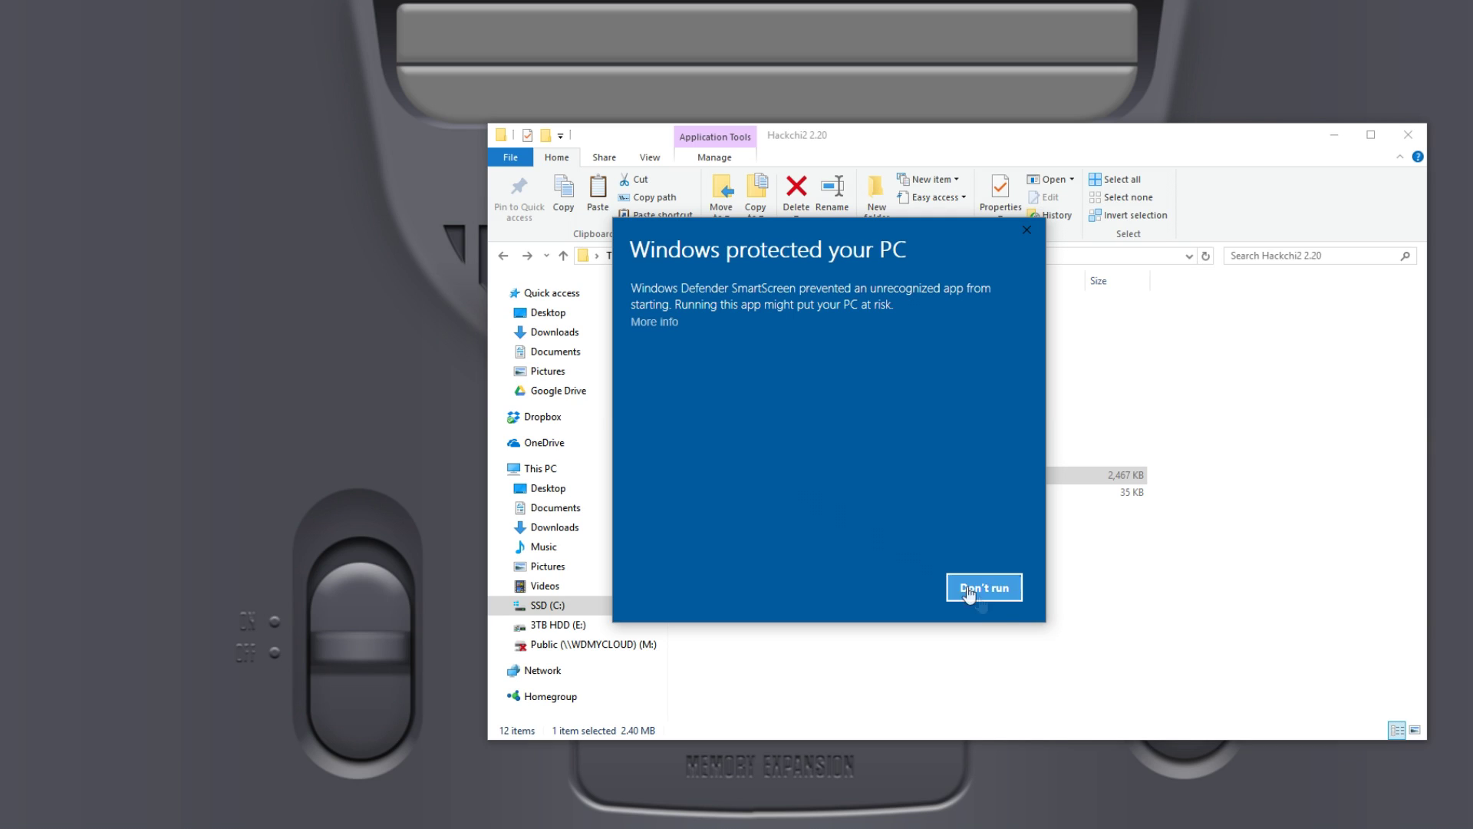
click(653, 323)
click(870, 589)
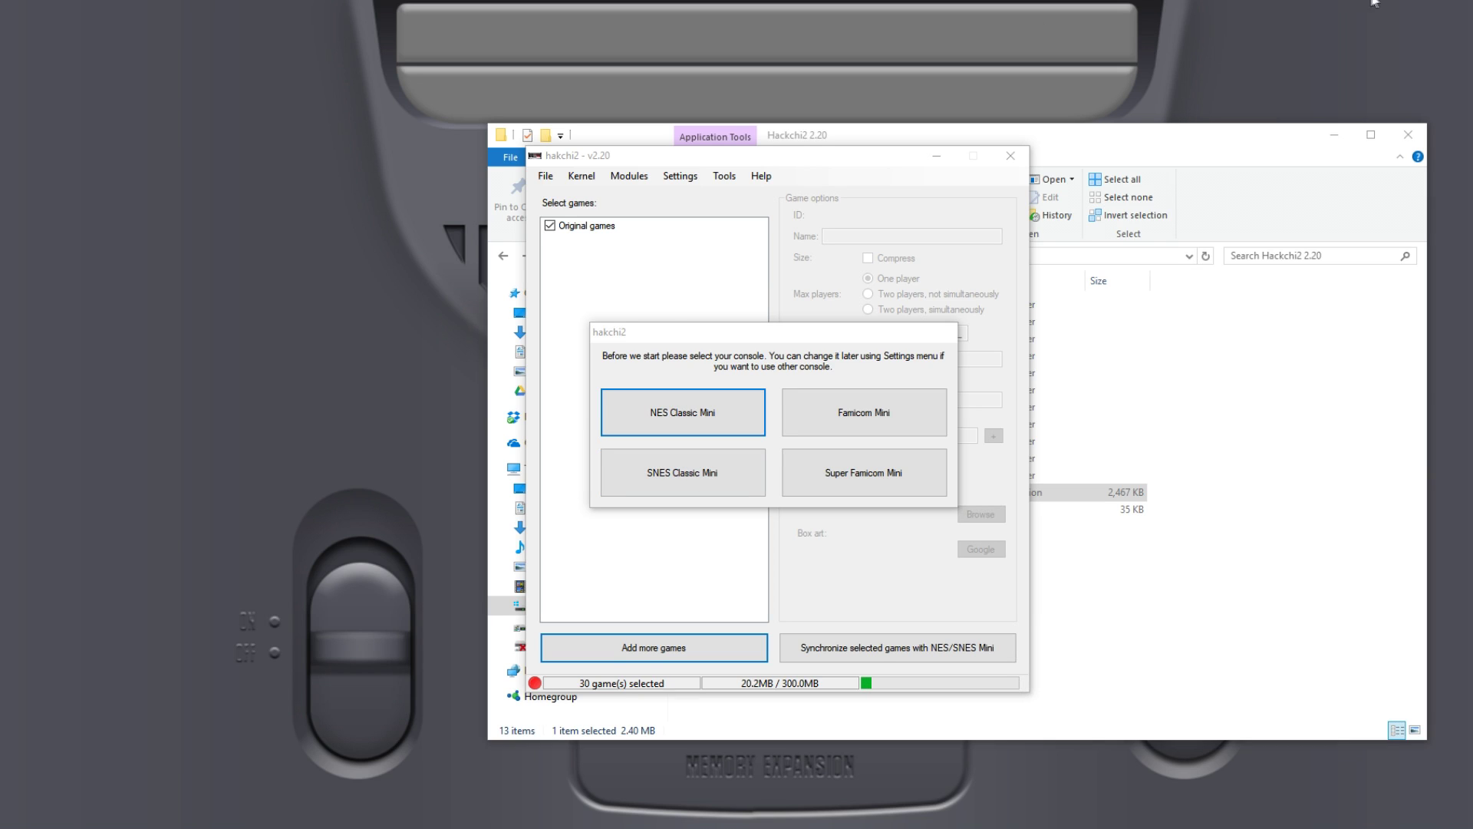
click(647, 474)
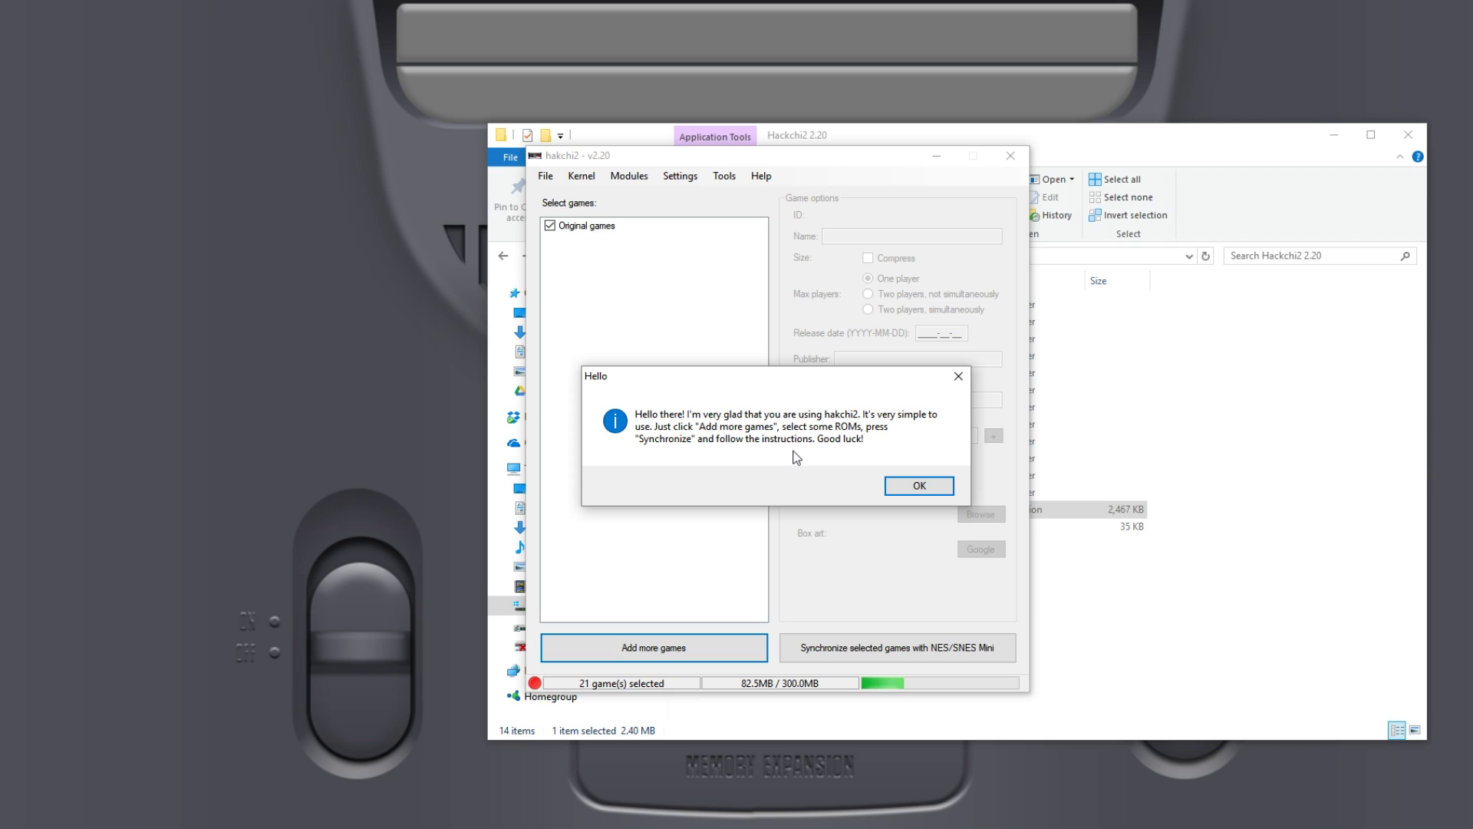
click(934, 486)
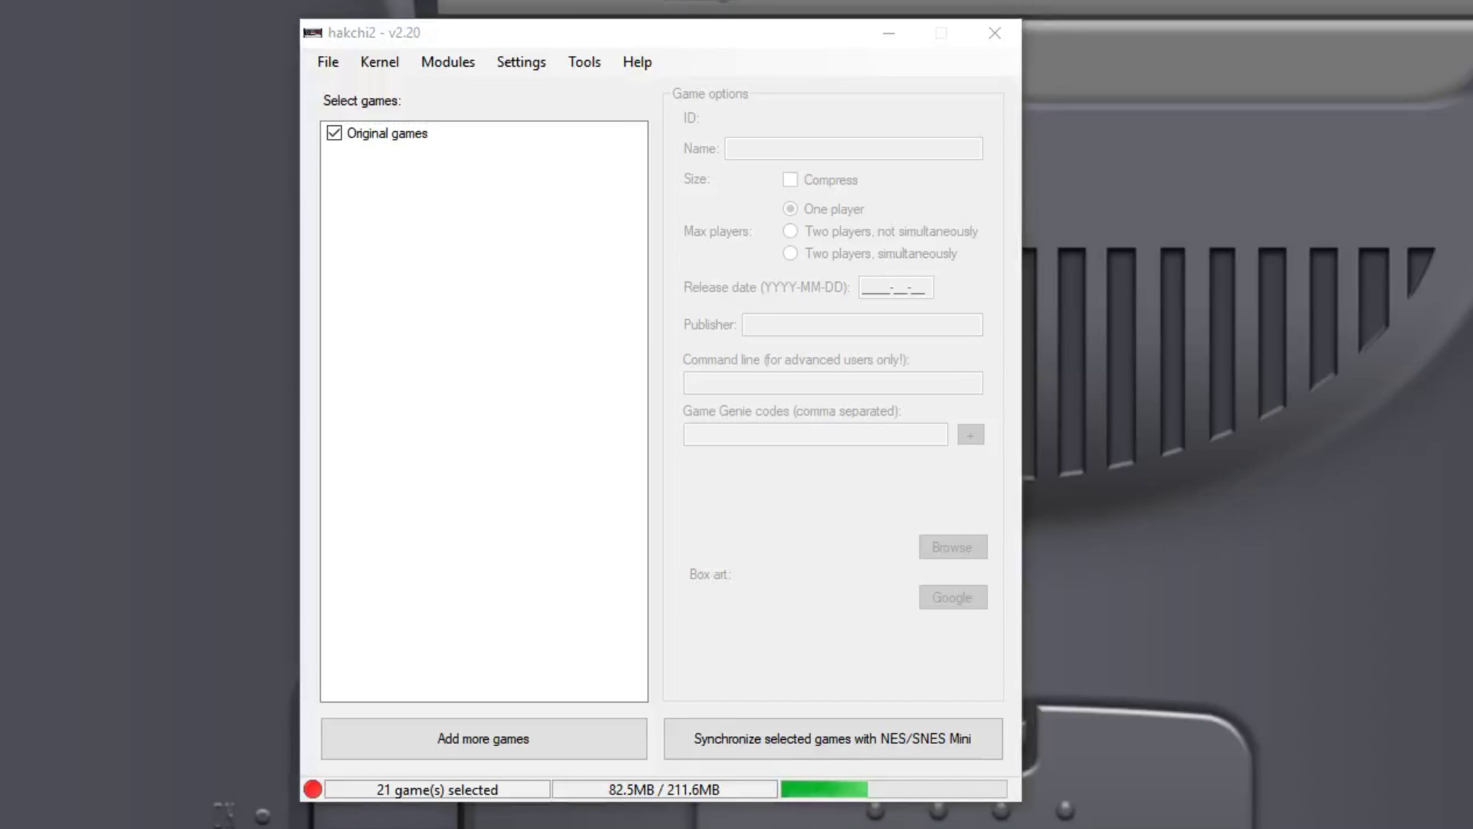
Try to dump the console's kernel
click(376, 63)
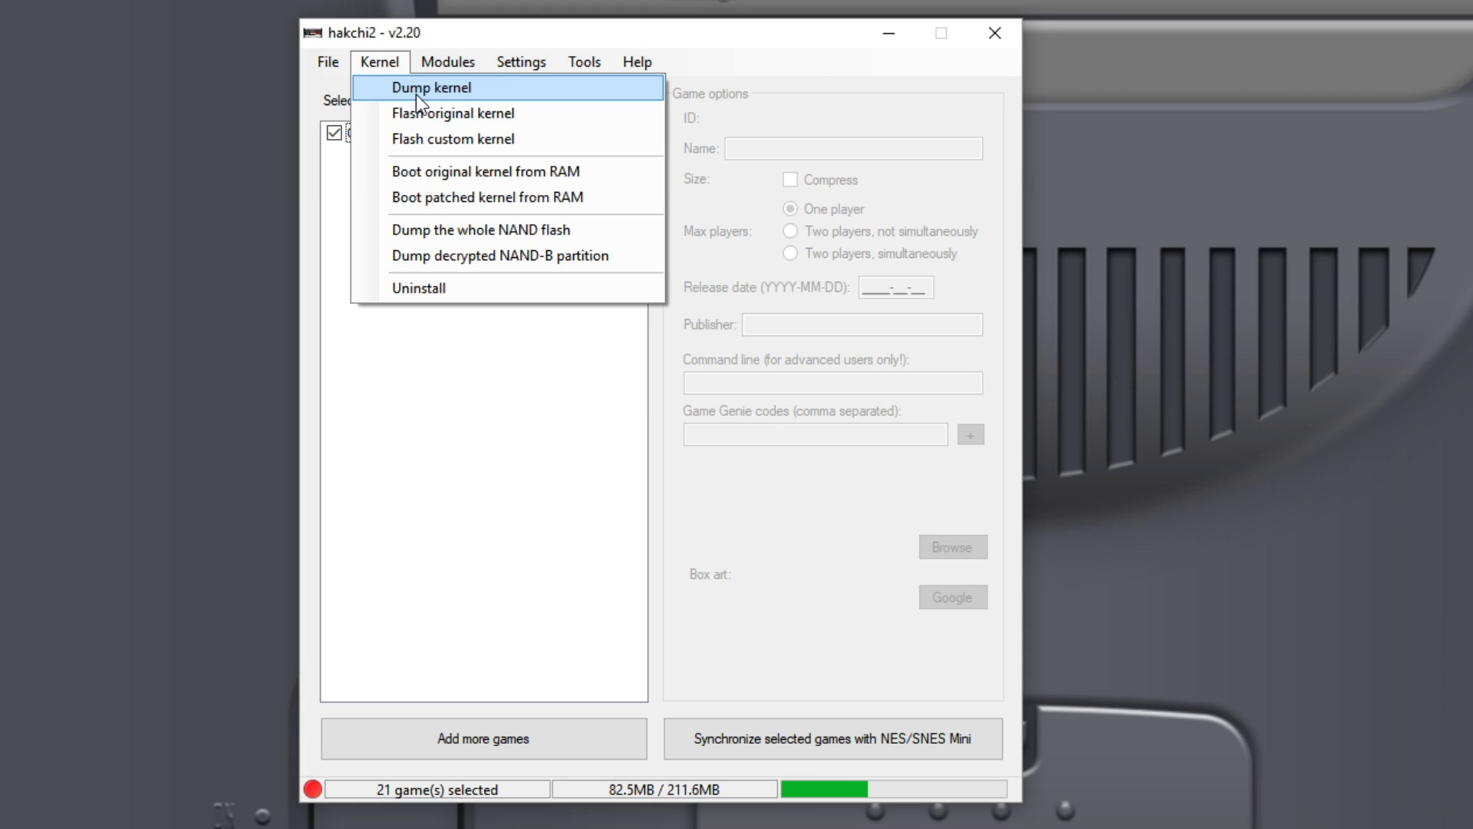
click(416, 91)
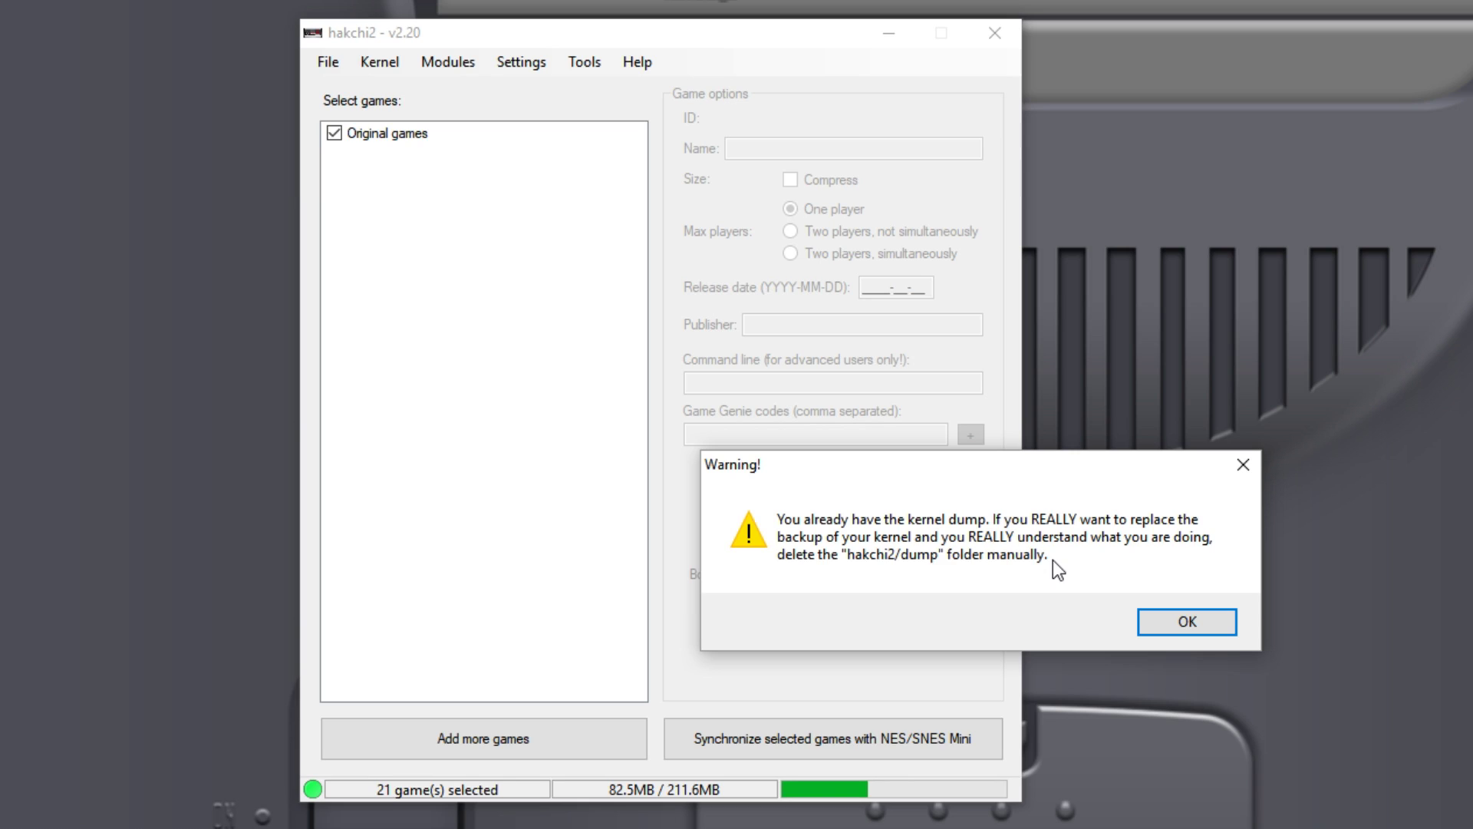
click(1199, 620)
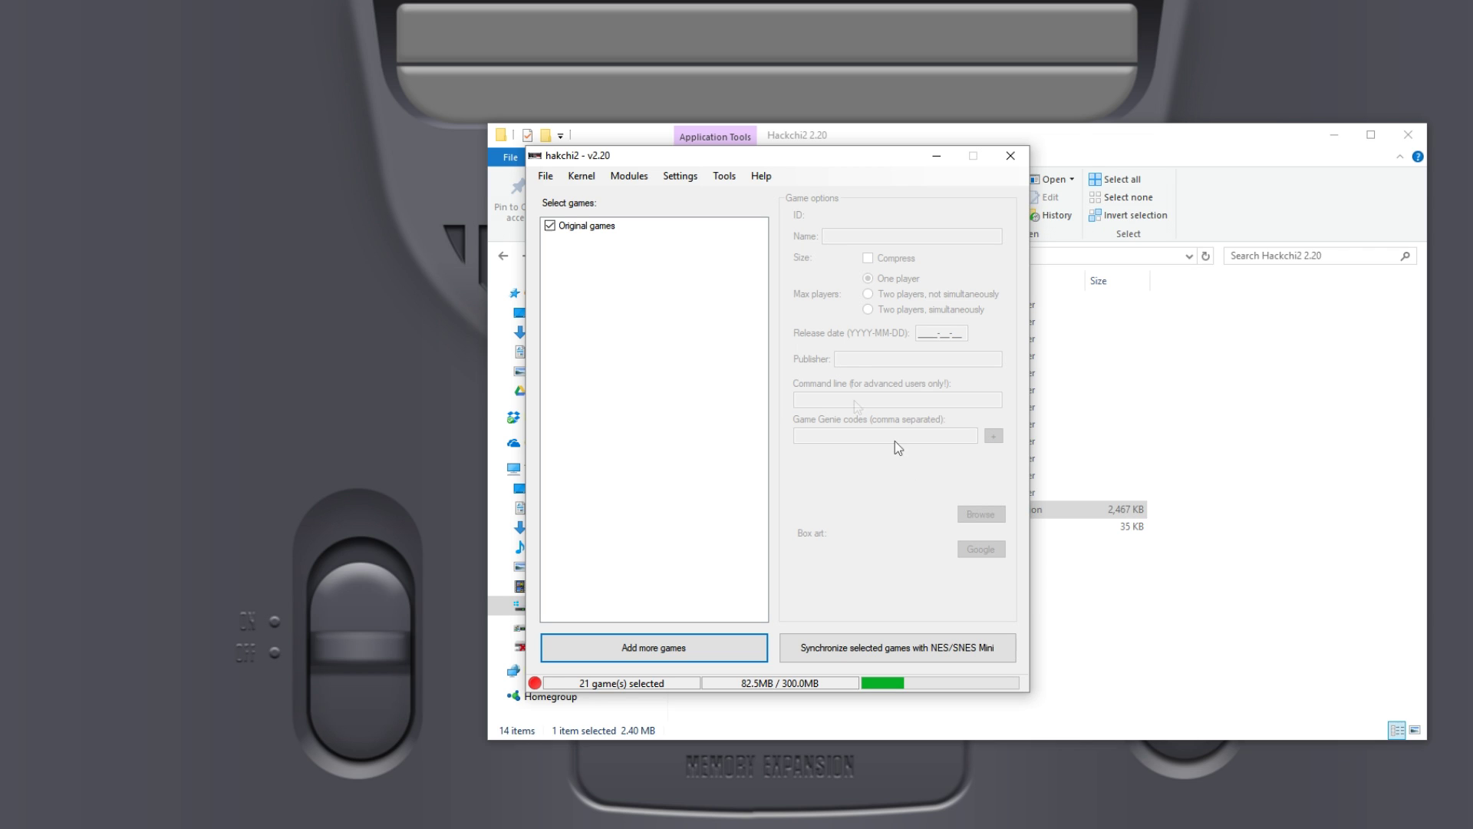
Add all the SNES ROM files from C:\Hackchi2 - SNES\Roms\Roms to the games list
click(697, 643)
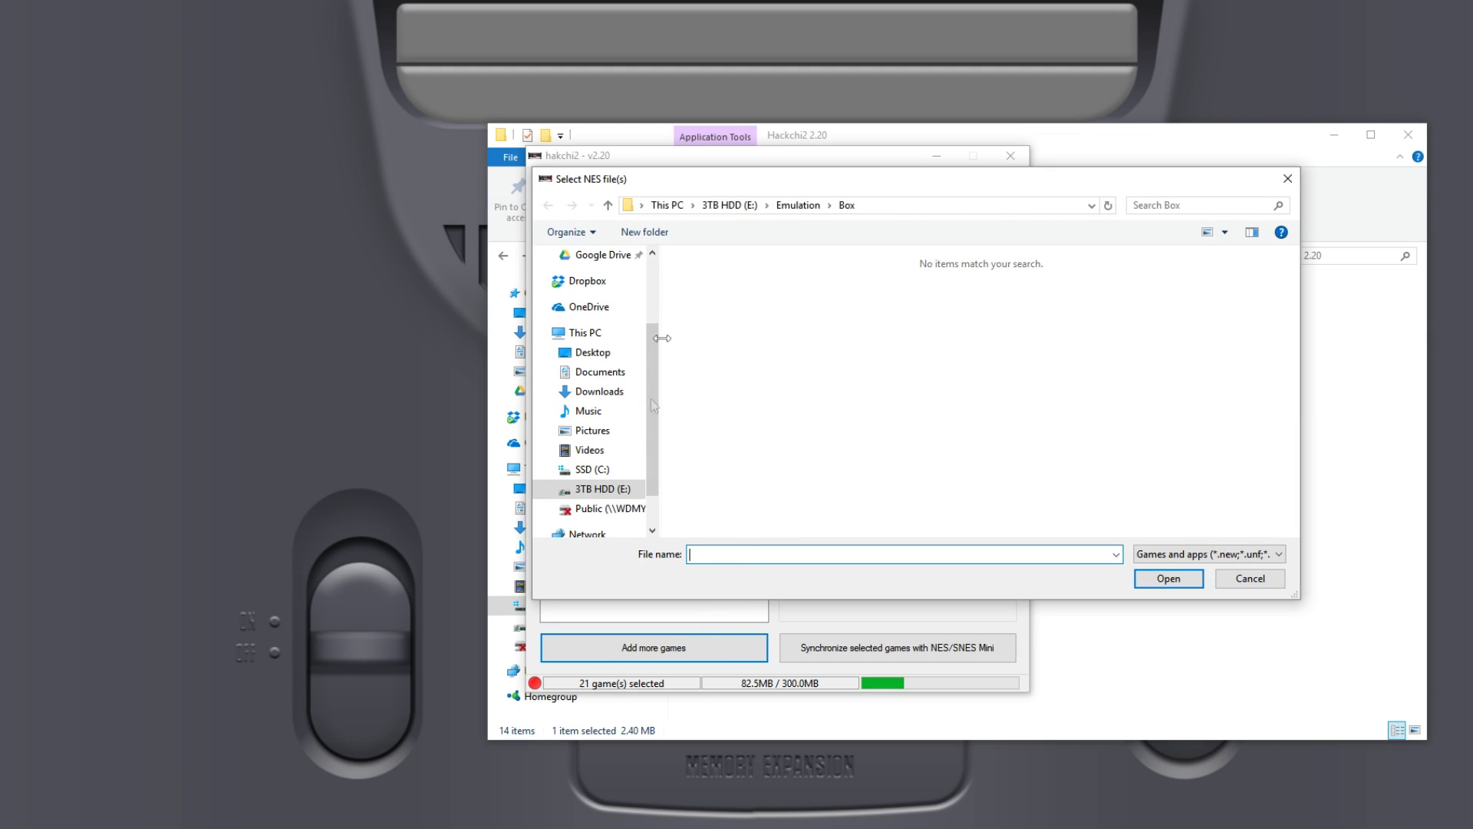
click(592, 469)
double_click(747, 380)
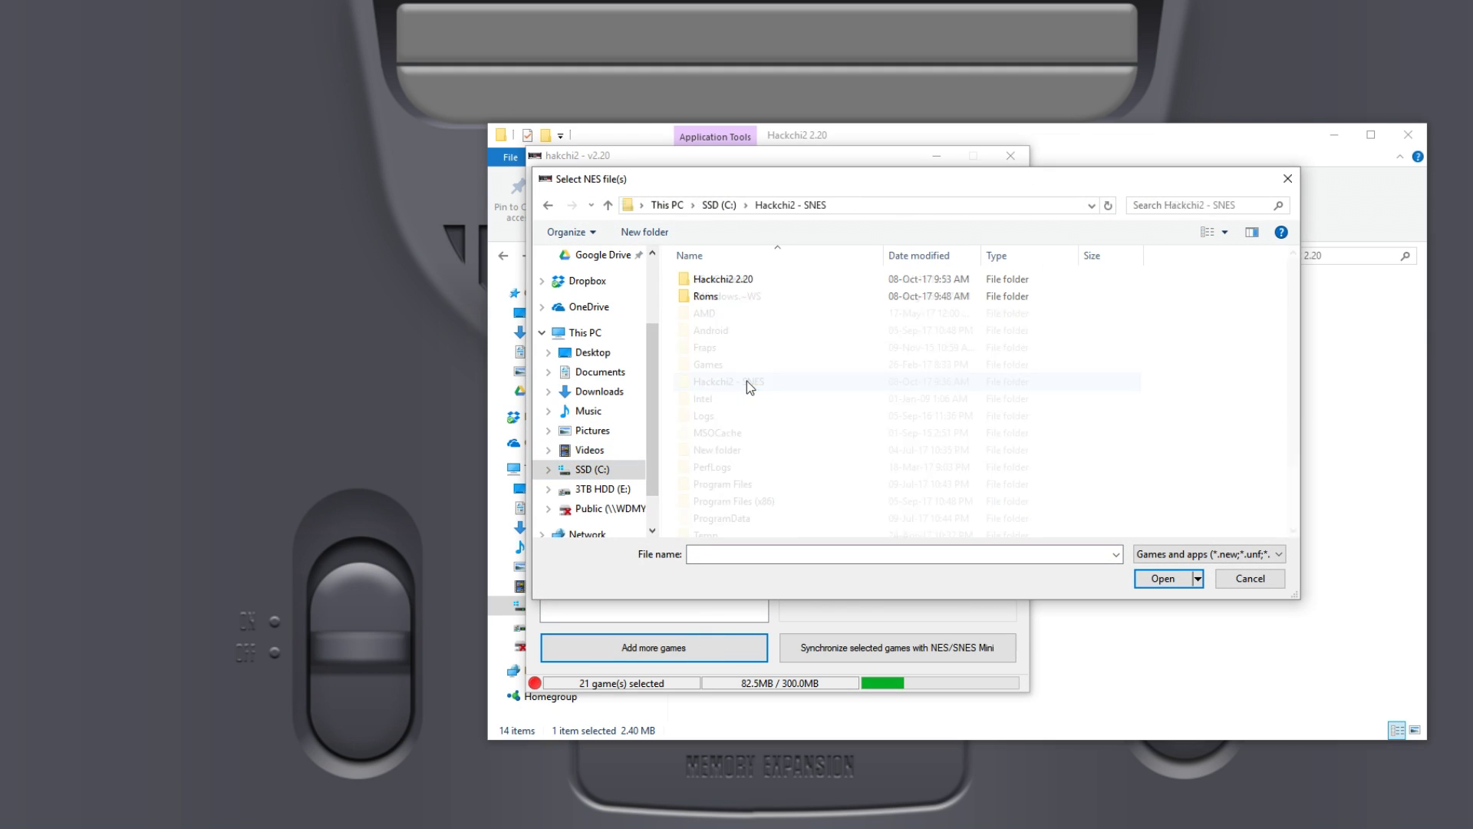
double_click(756, 296)
double_click(748, 280)
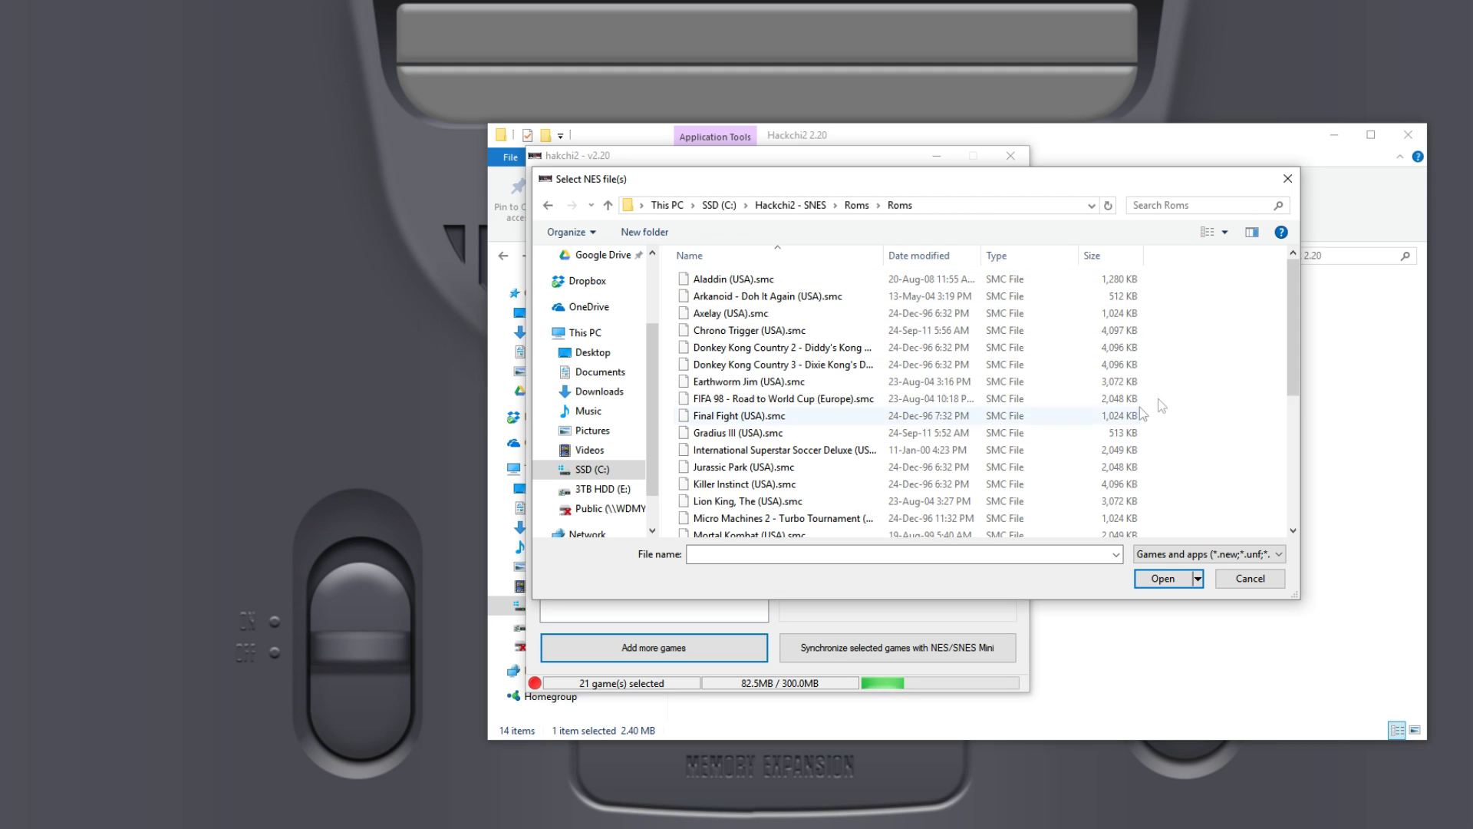
scroll(1201, 391, down, 3)
scroll(1201, 391, down, 2)
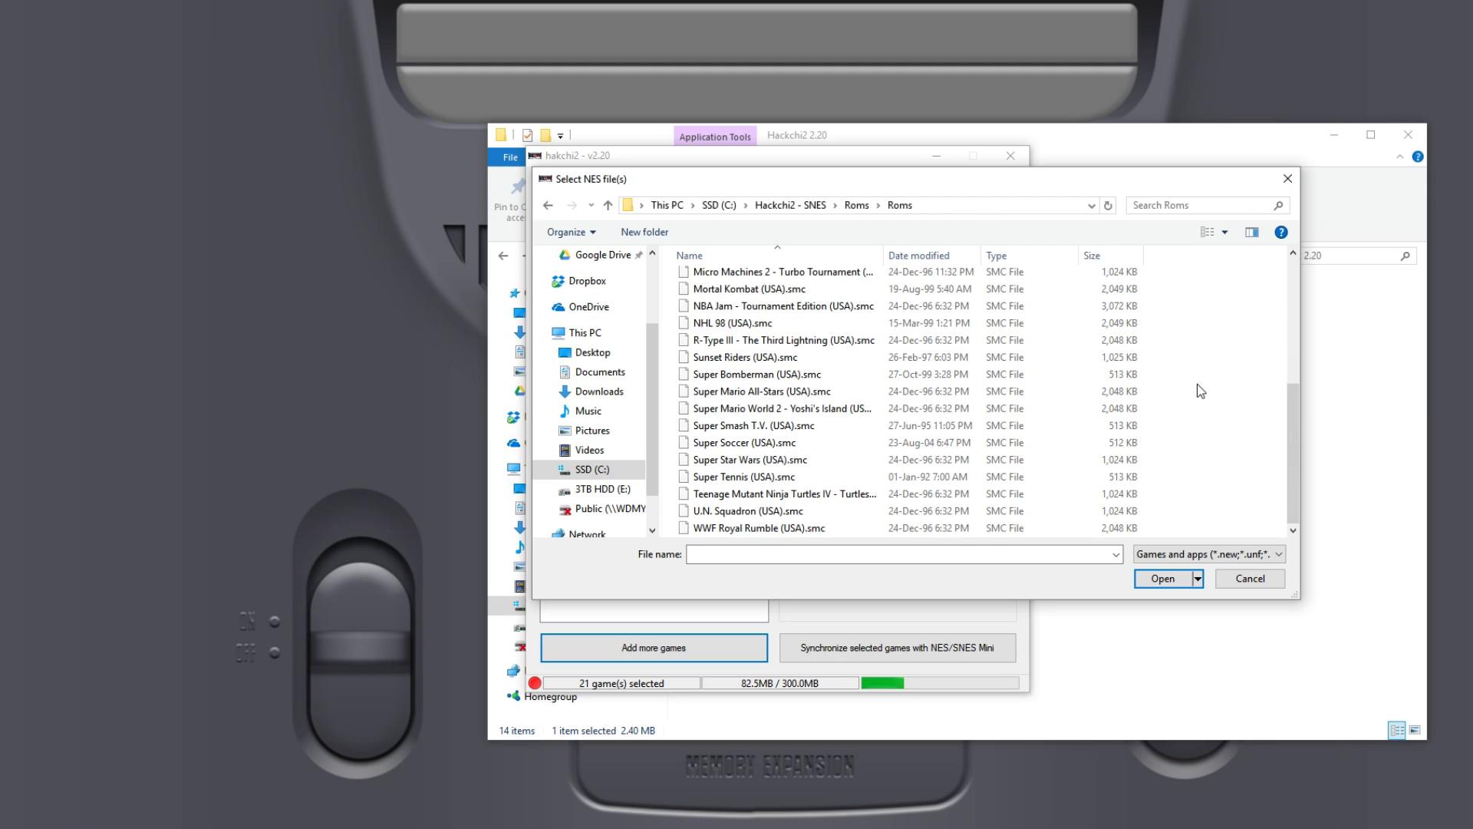
key(ctrl+a)
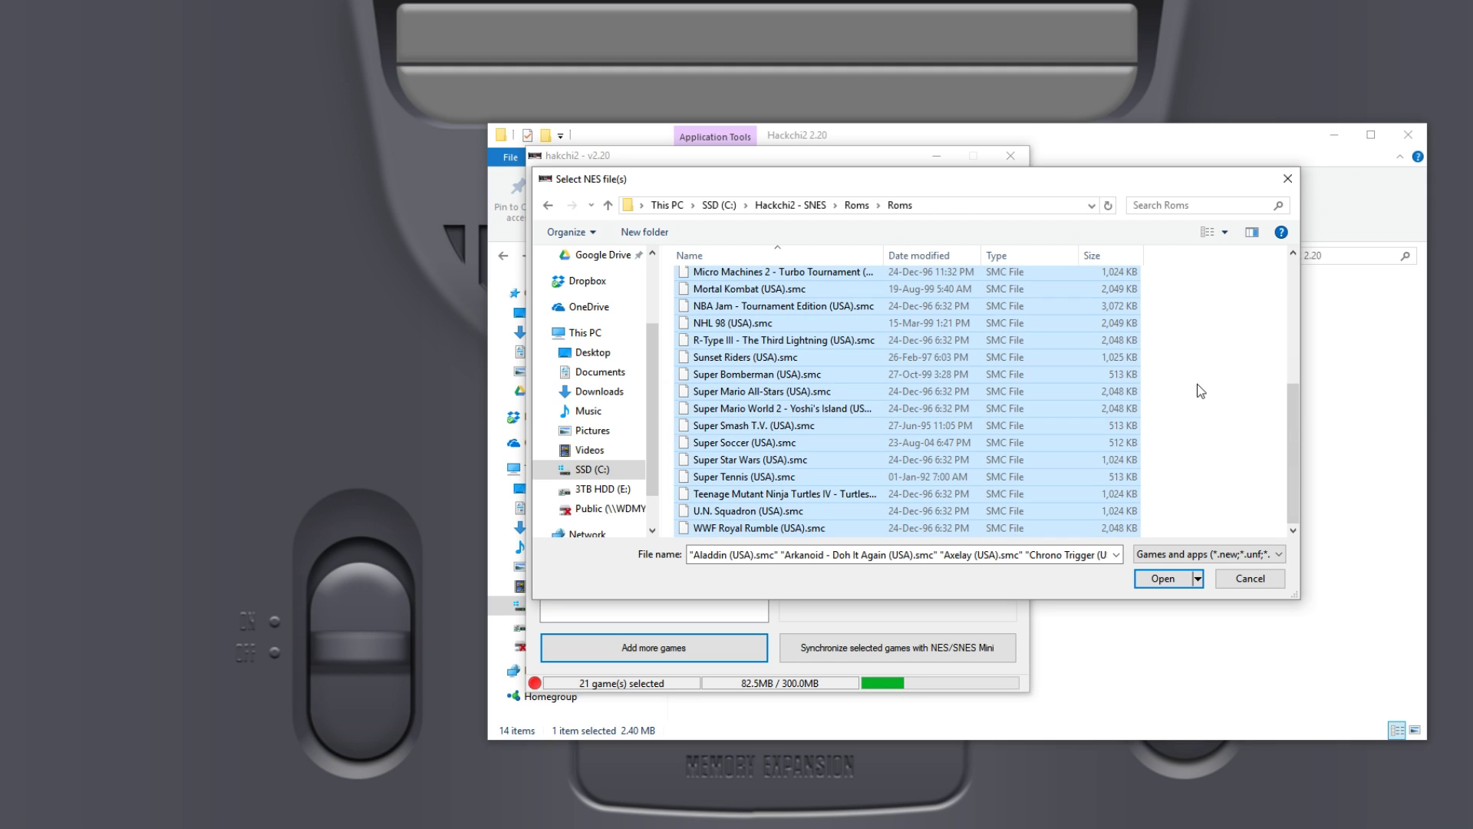
click(1167, 577)
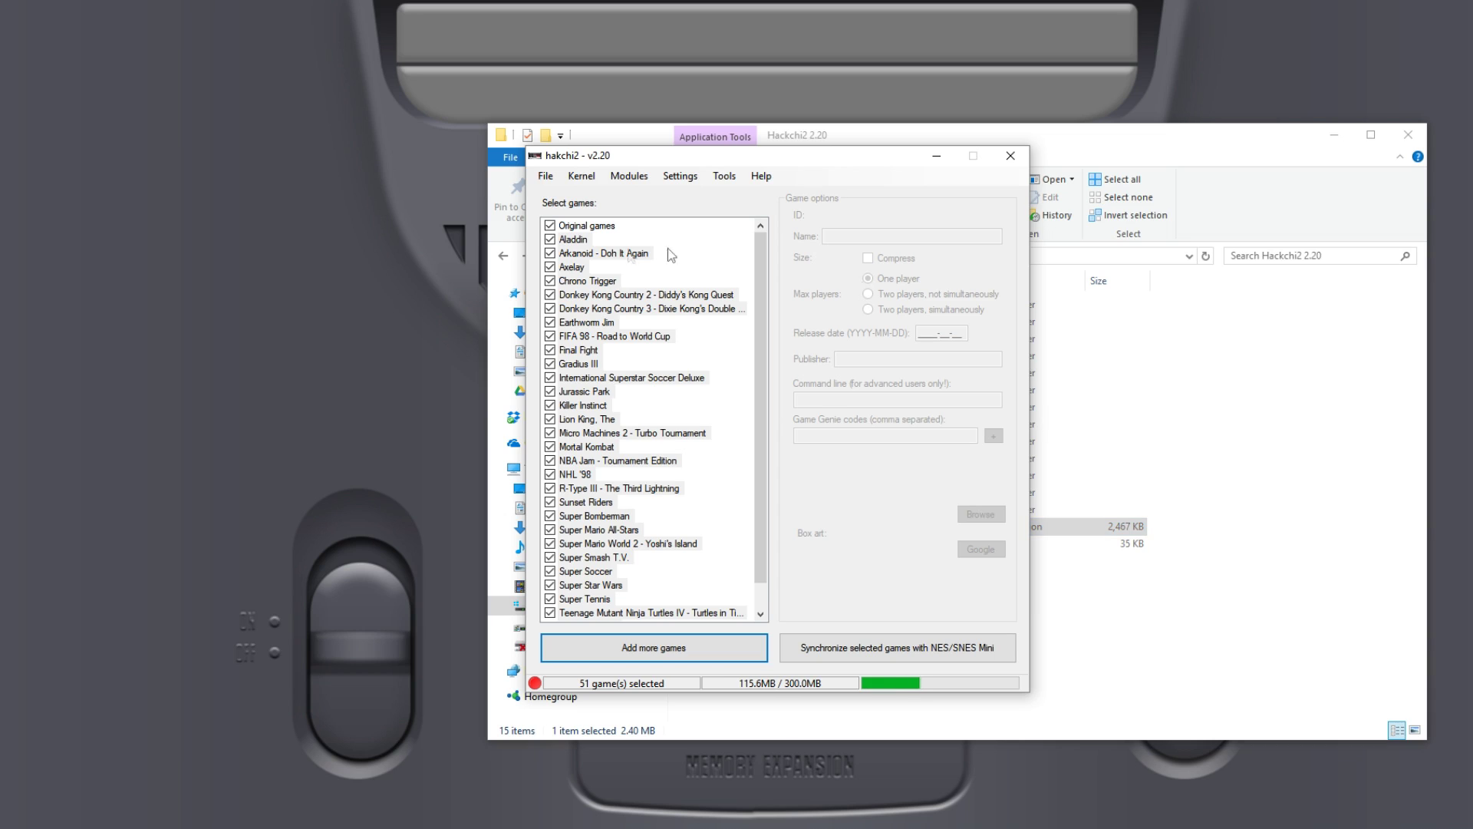
Select all the added games and download box art for them
click(586, 239)
click(618, 255)
click(581, 240)
scroll(649, 398, down, 1)
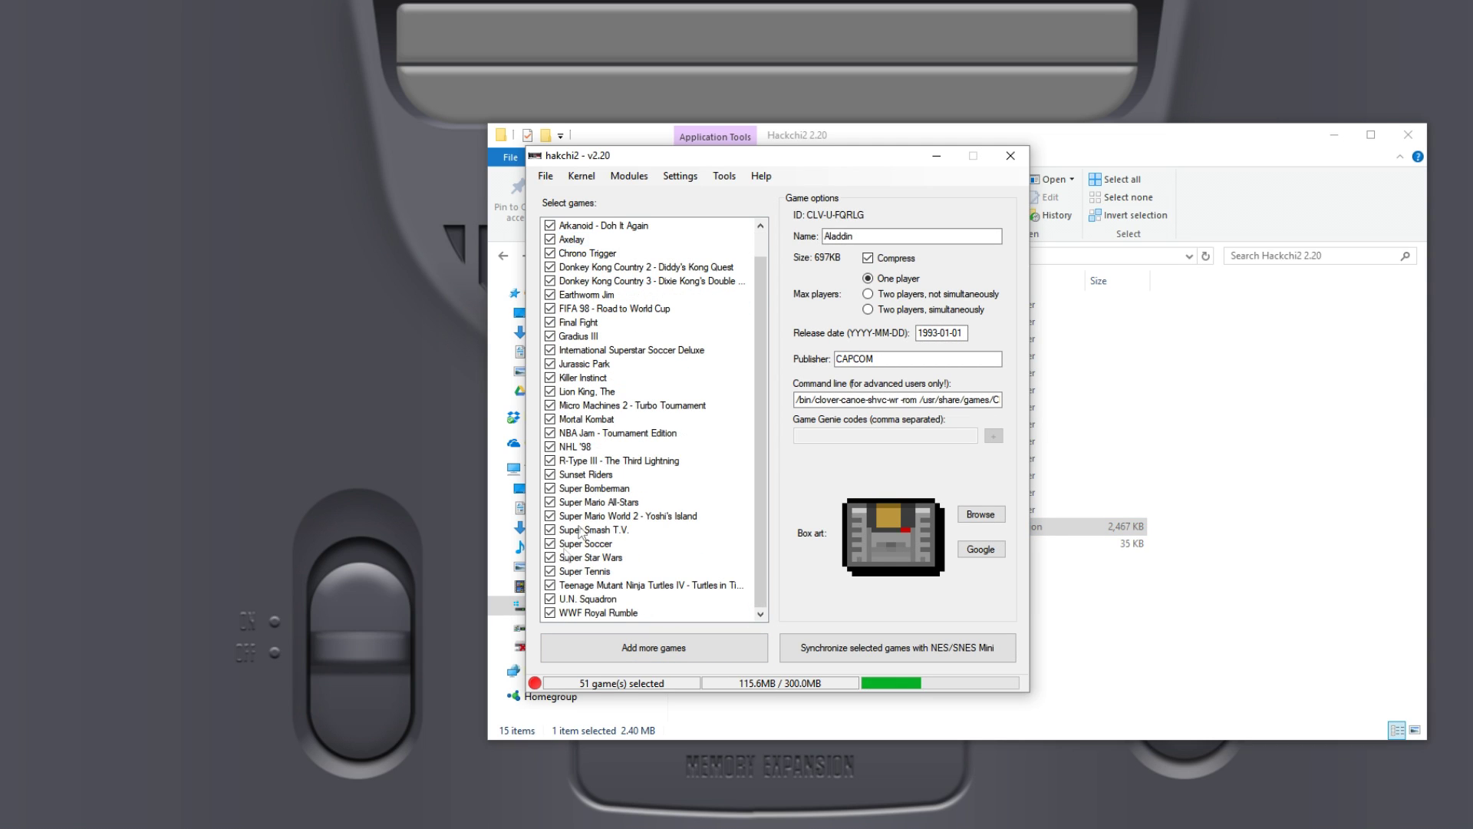
key(ctrl+a)
right_click(586, 434)
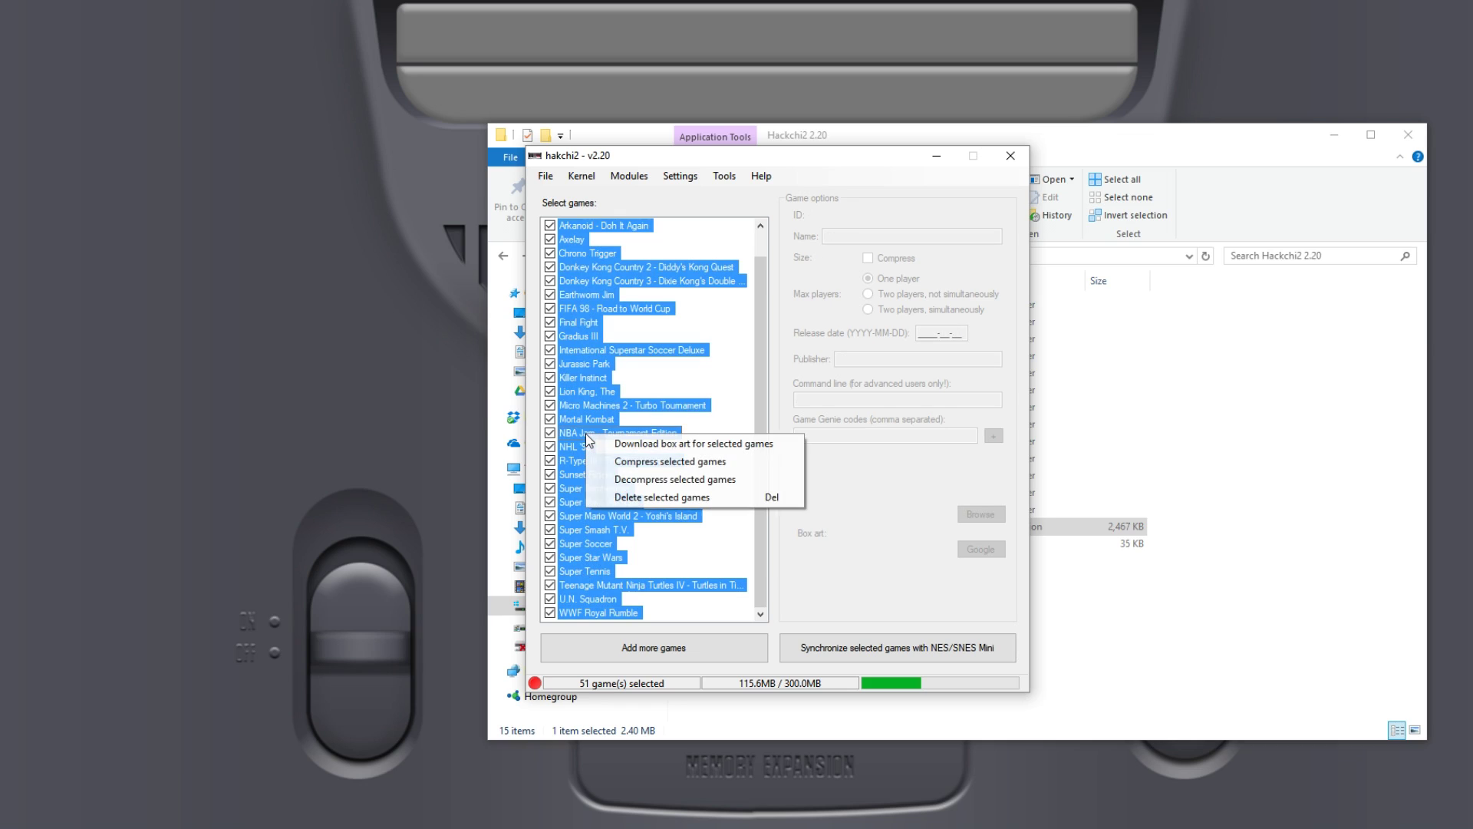
click(636, 445)
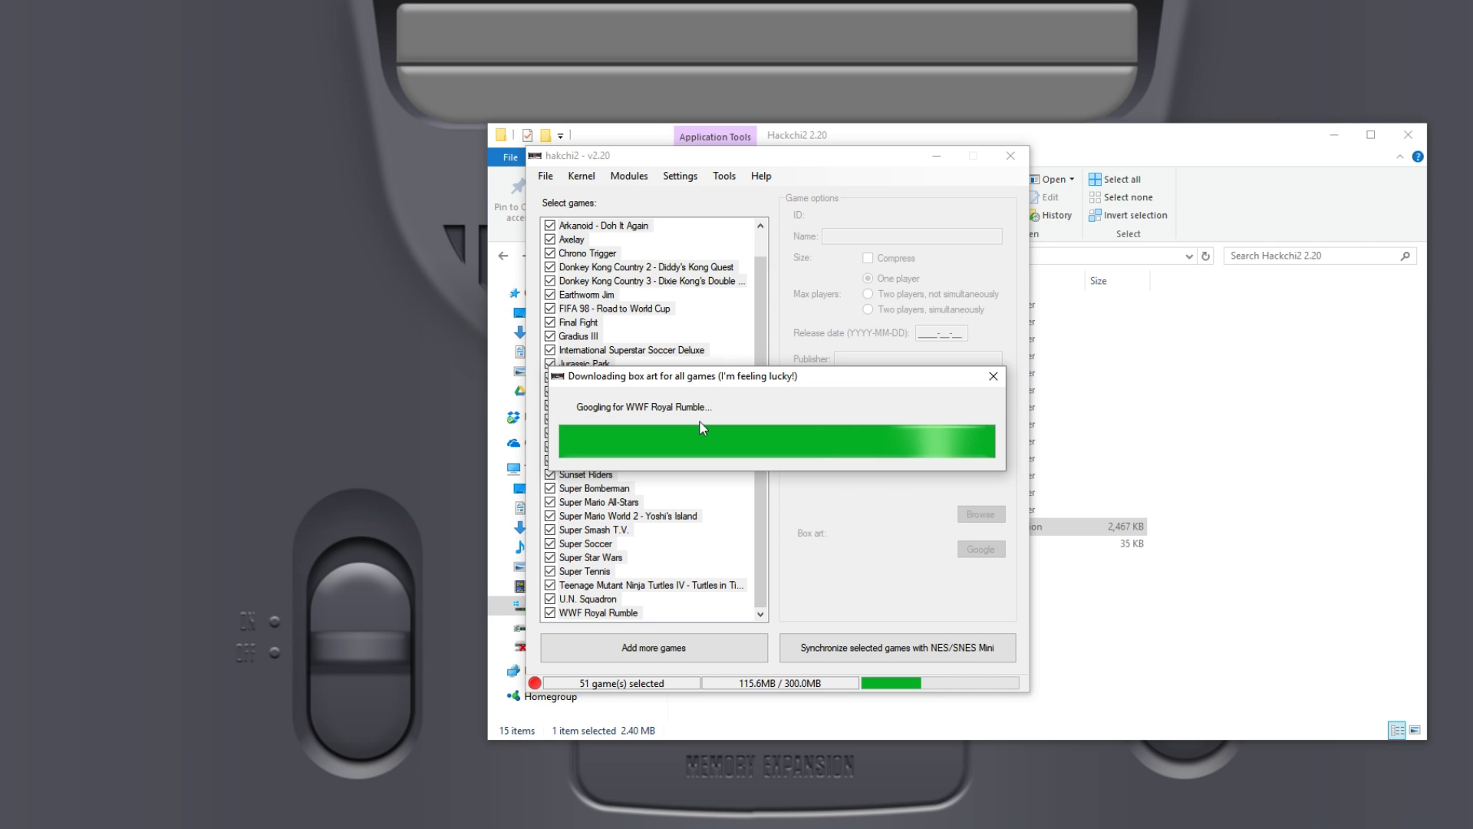
click(777, 476)
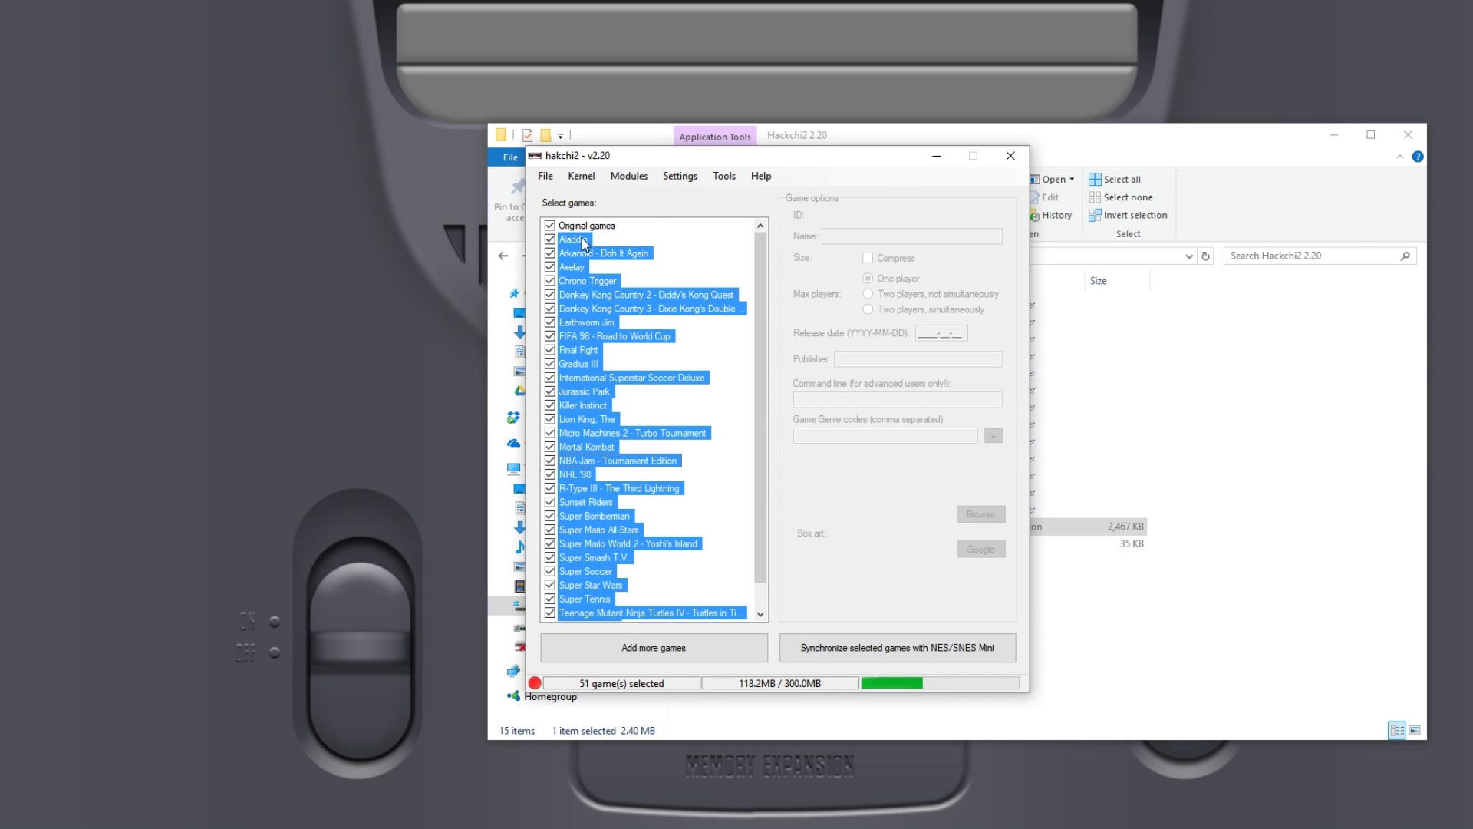
Go through the added games to check their box art and options, and look over the list of original games
click(628, 254)
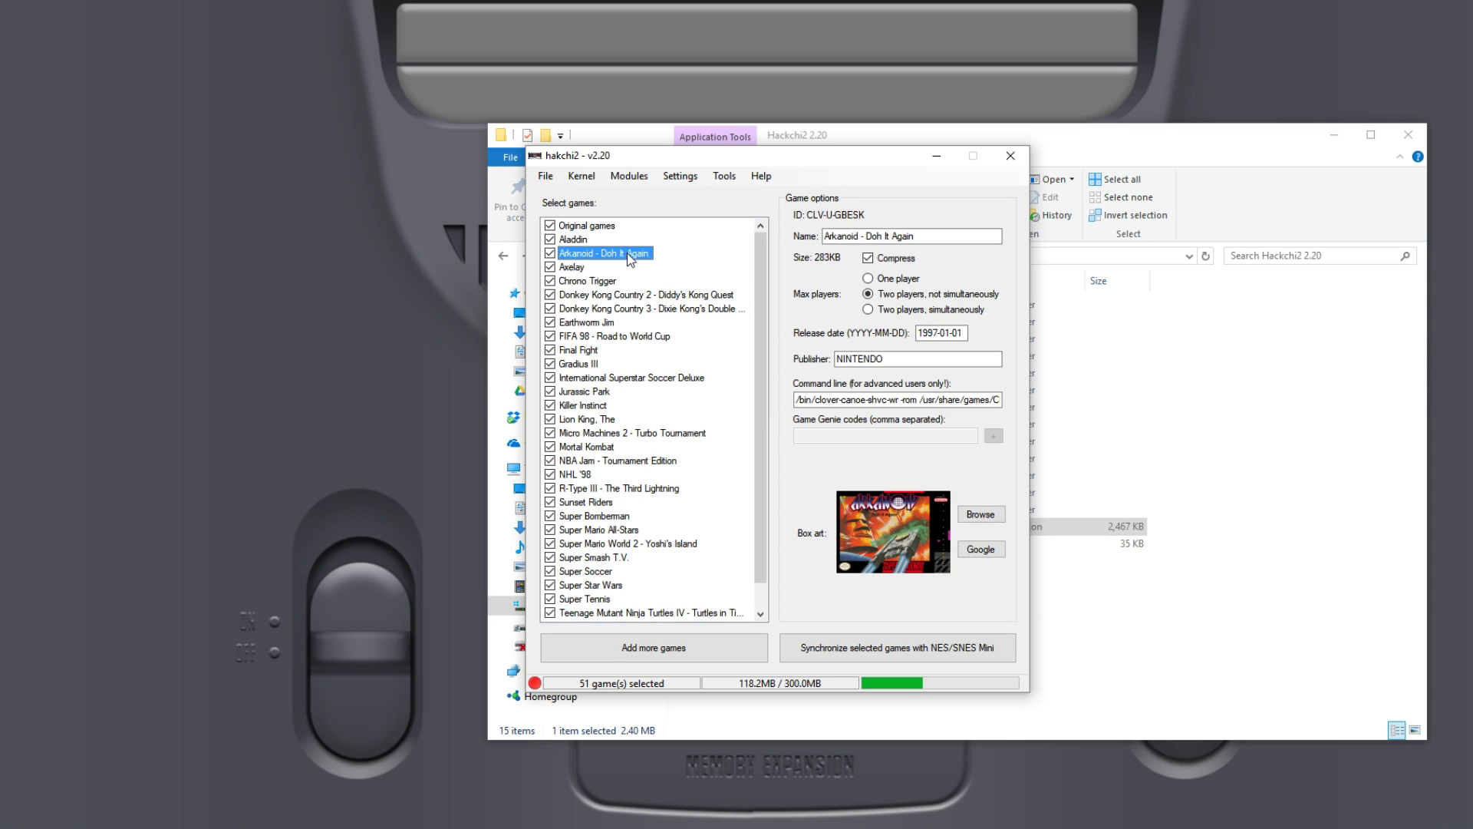
click(571, 267)
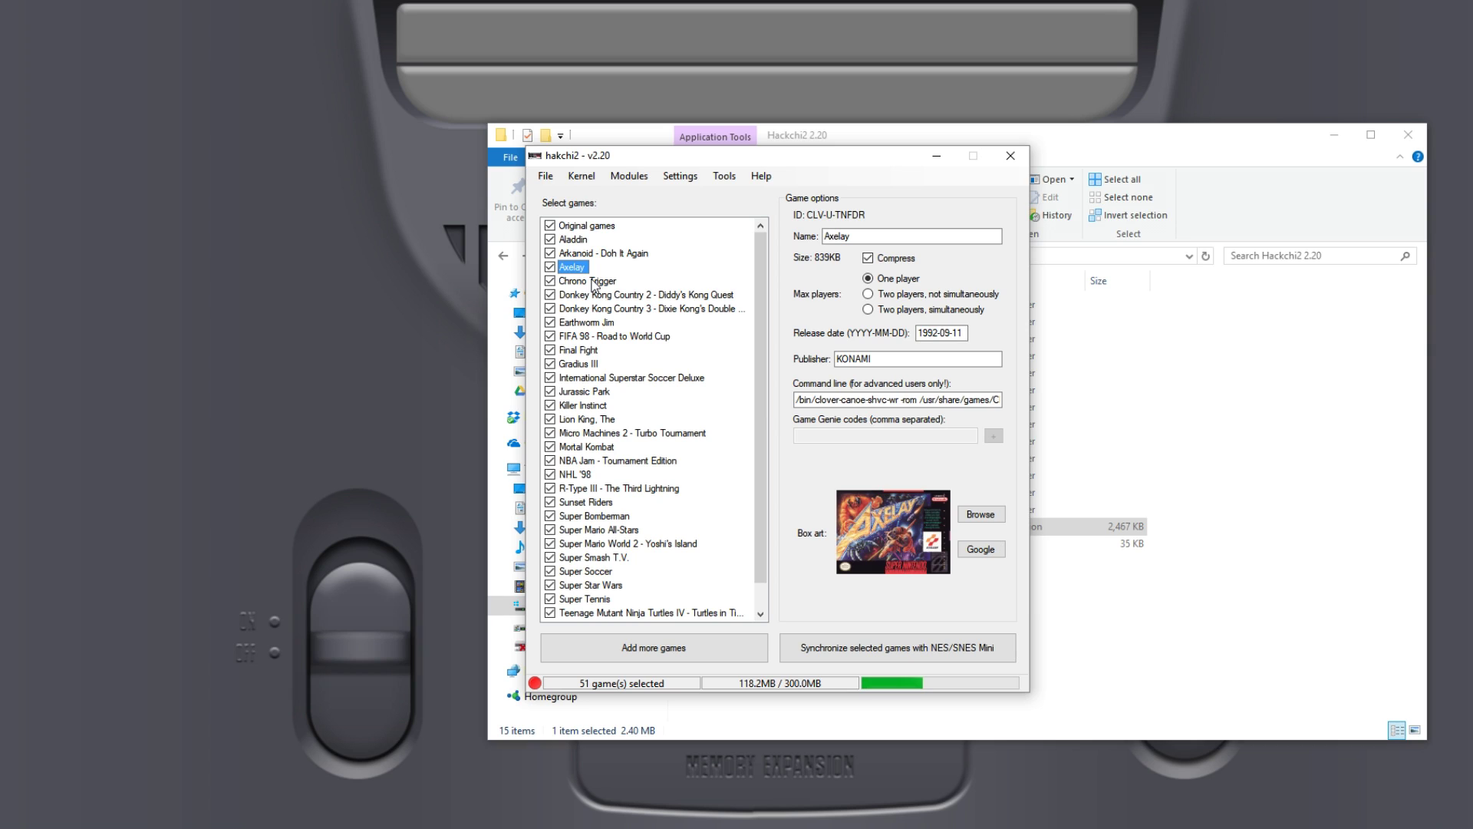
click(592, 282)
click(603, 297)
key(Page_Down)
key(Down)
key(Down)
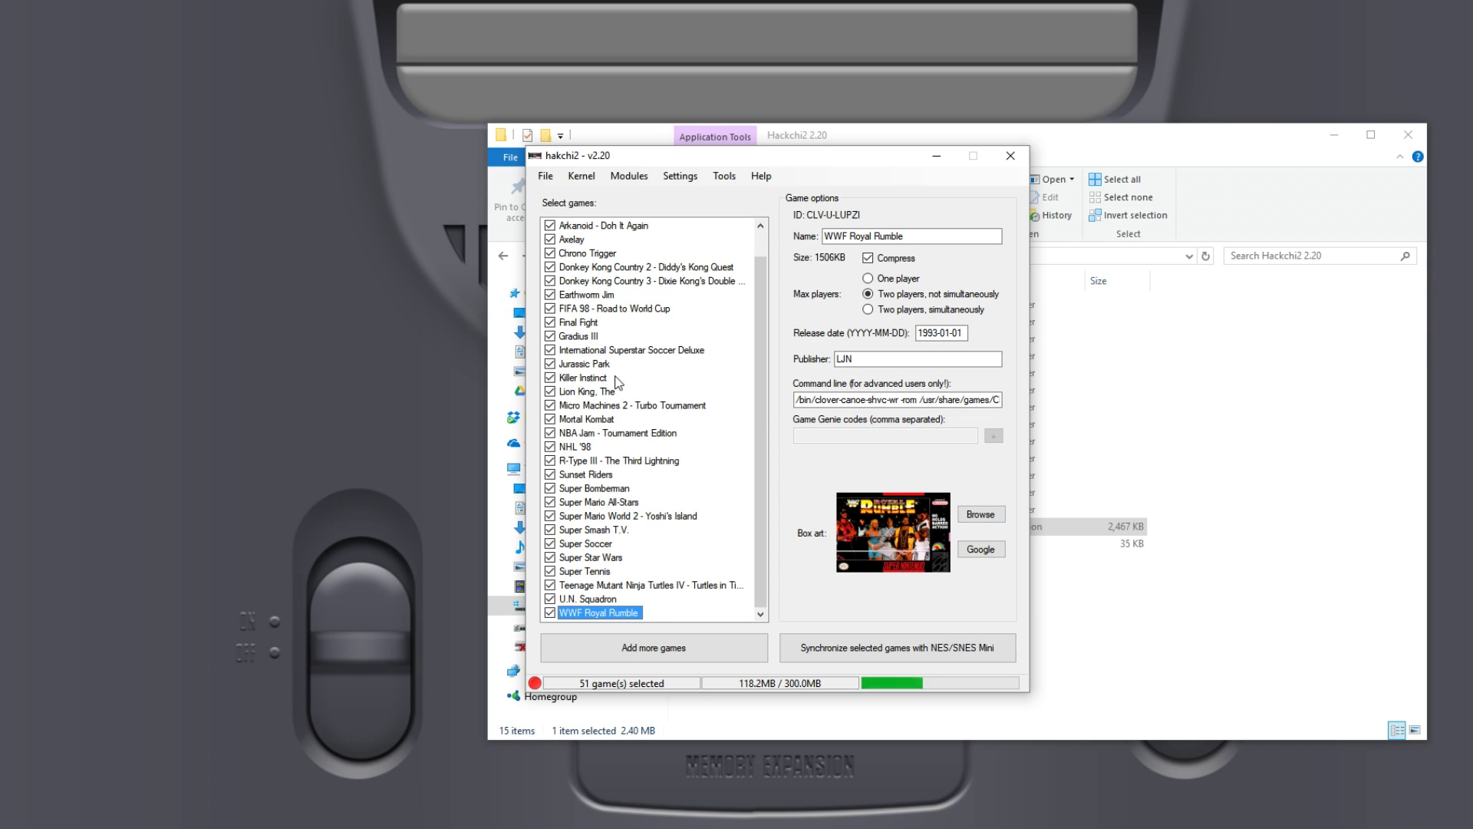
key(Up)
key(Up)
key(Up)
key(Up)
key(Up)
key(Up)
key(Up)
key(Up)
key(Up)
key(Up)
key(Up)
key(Up)
key(Up)
key(Up)
key(Up)
key(Up)
key(Up)
key(Up)
key(Up)
key(Up)
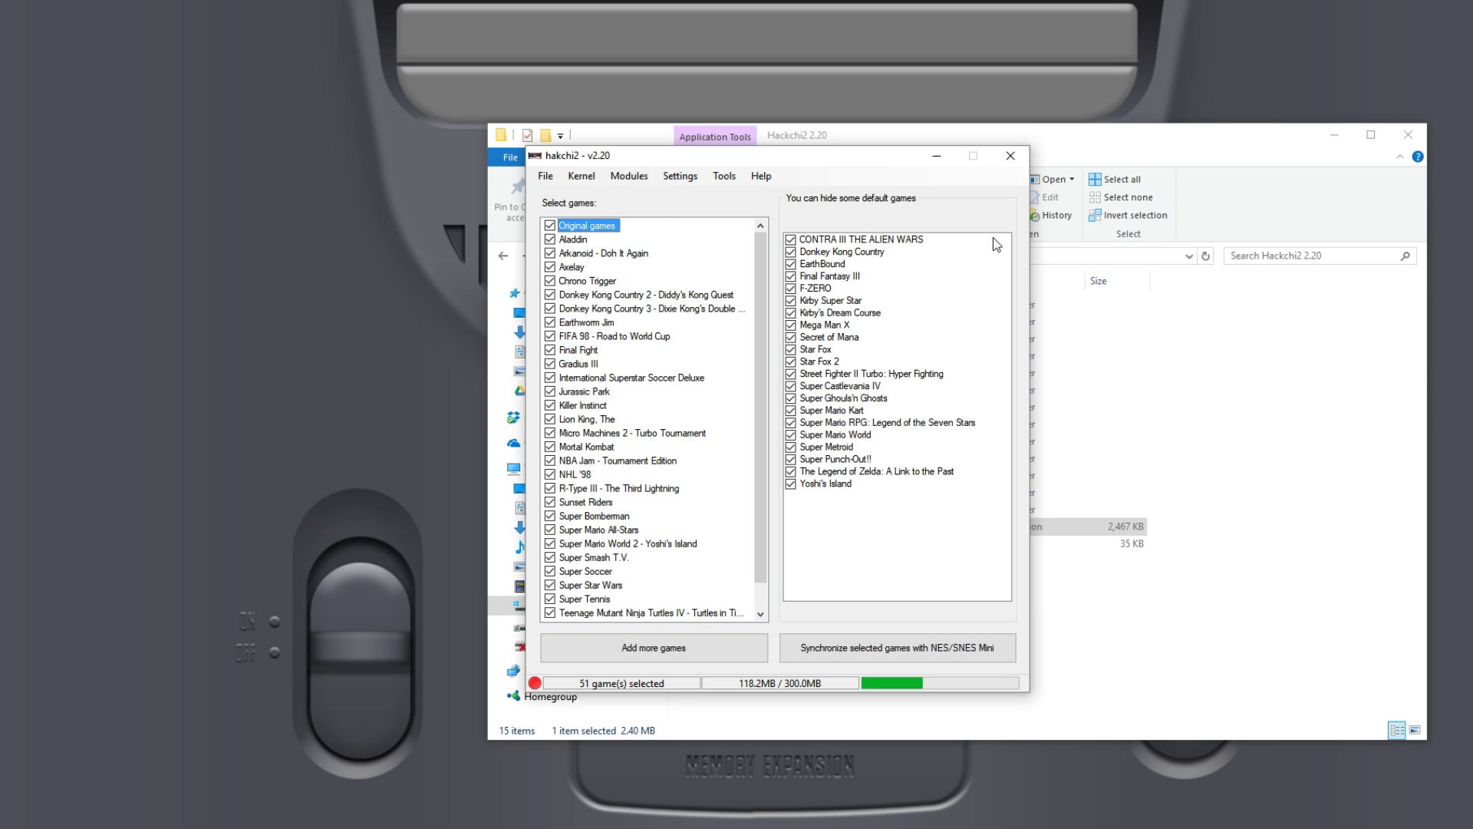
click(920, 241)
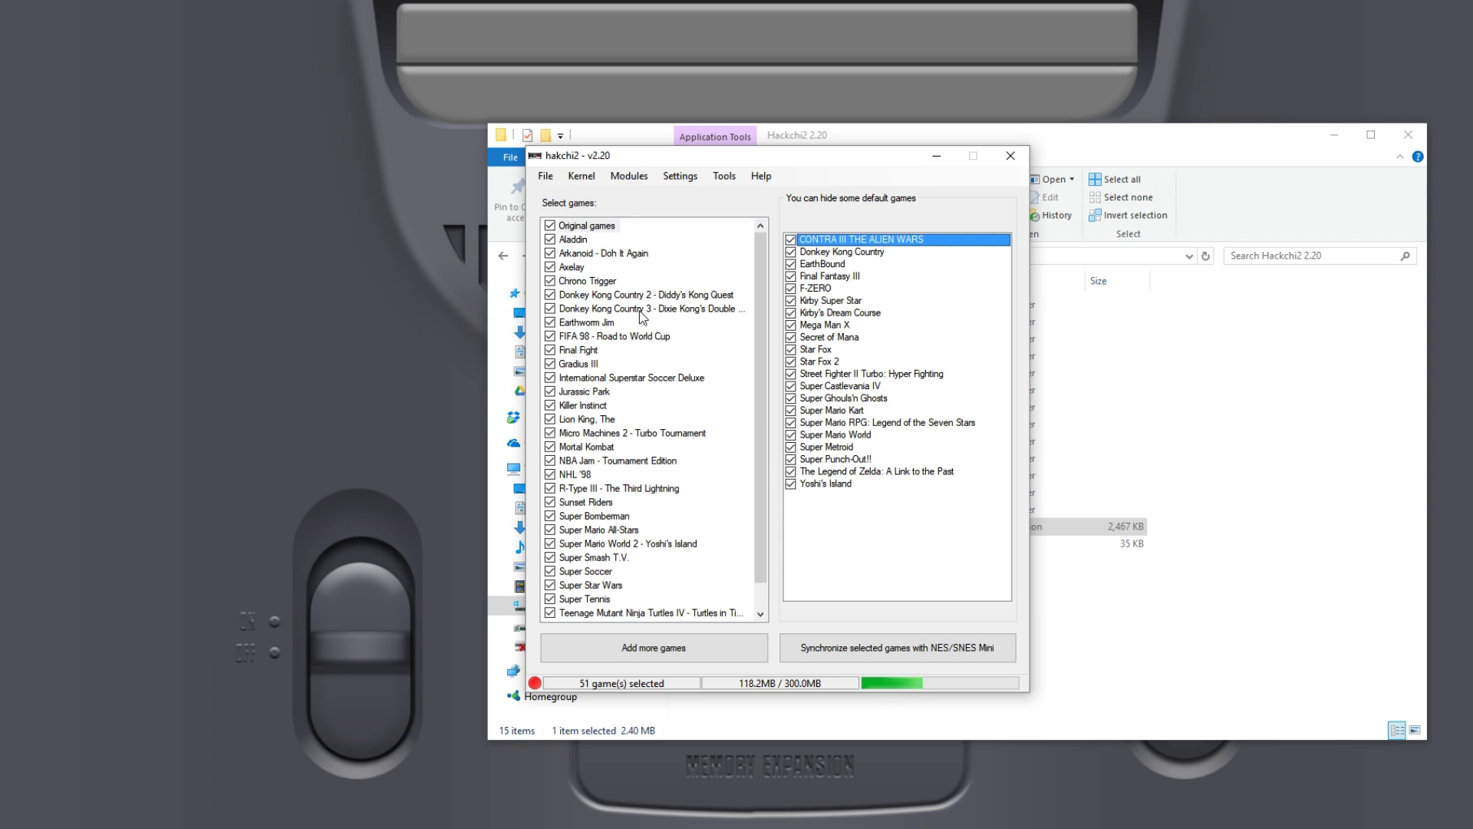
click(573, 240)
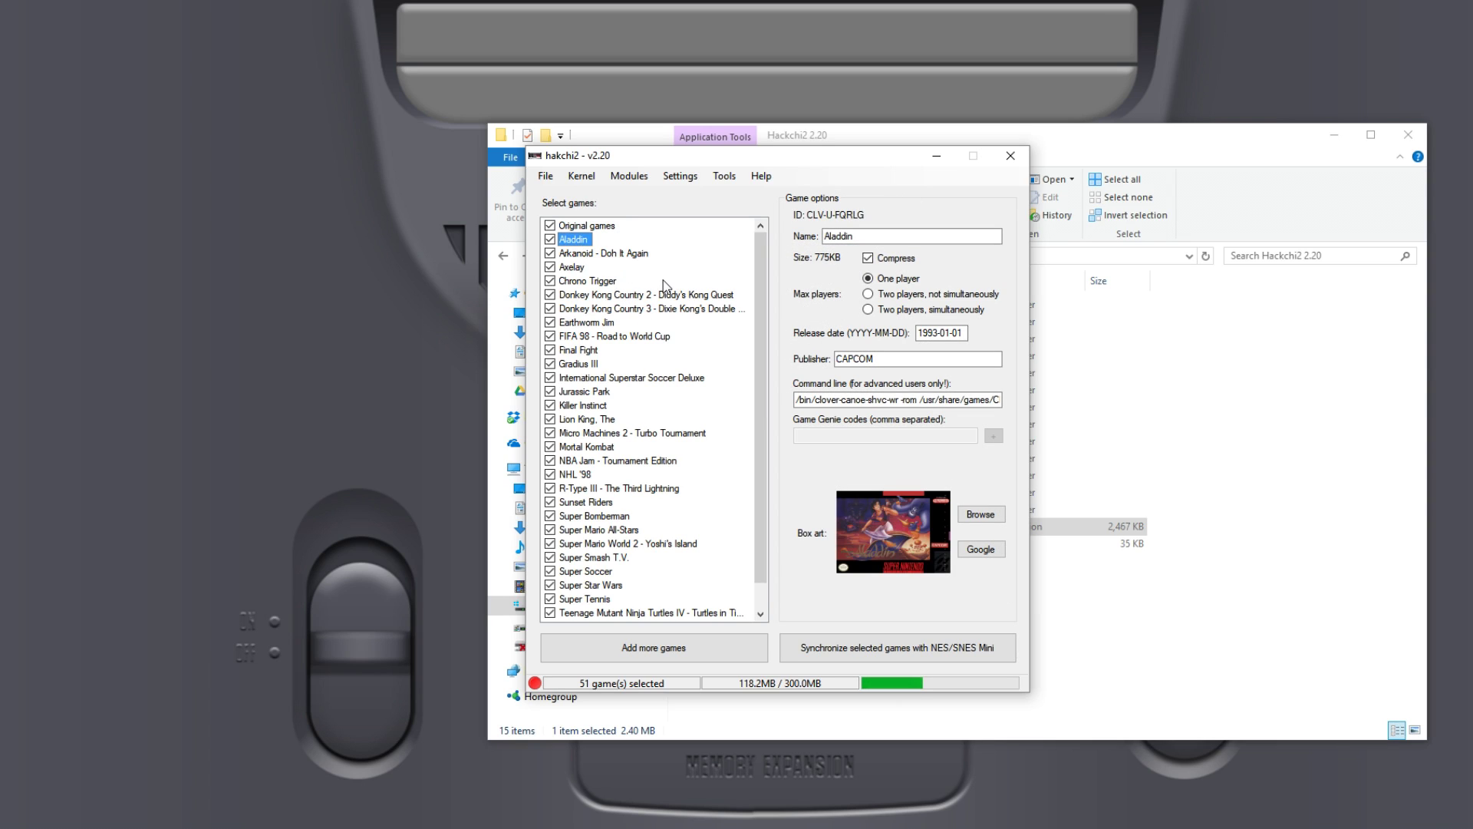
Synchronize the selected games with the console, agreeing to flash the custom kernel first
click(897, 647)
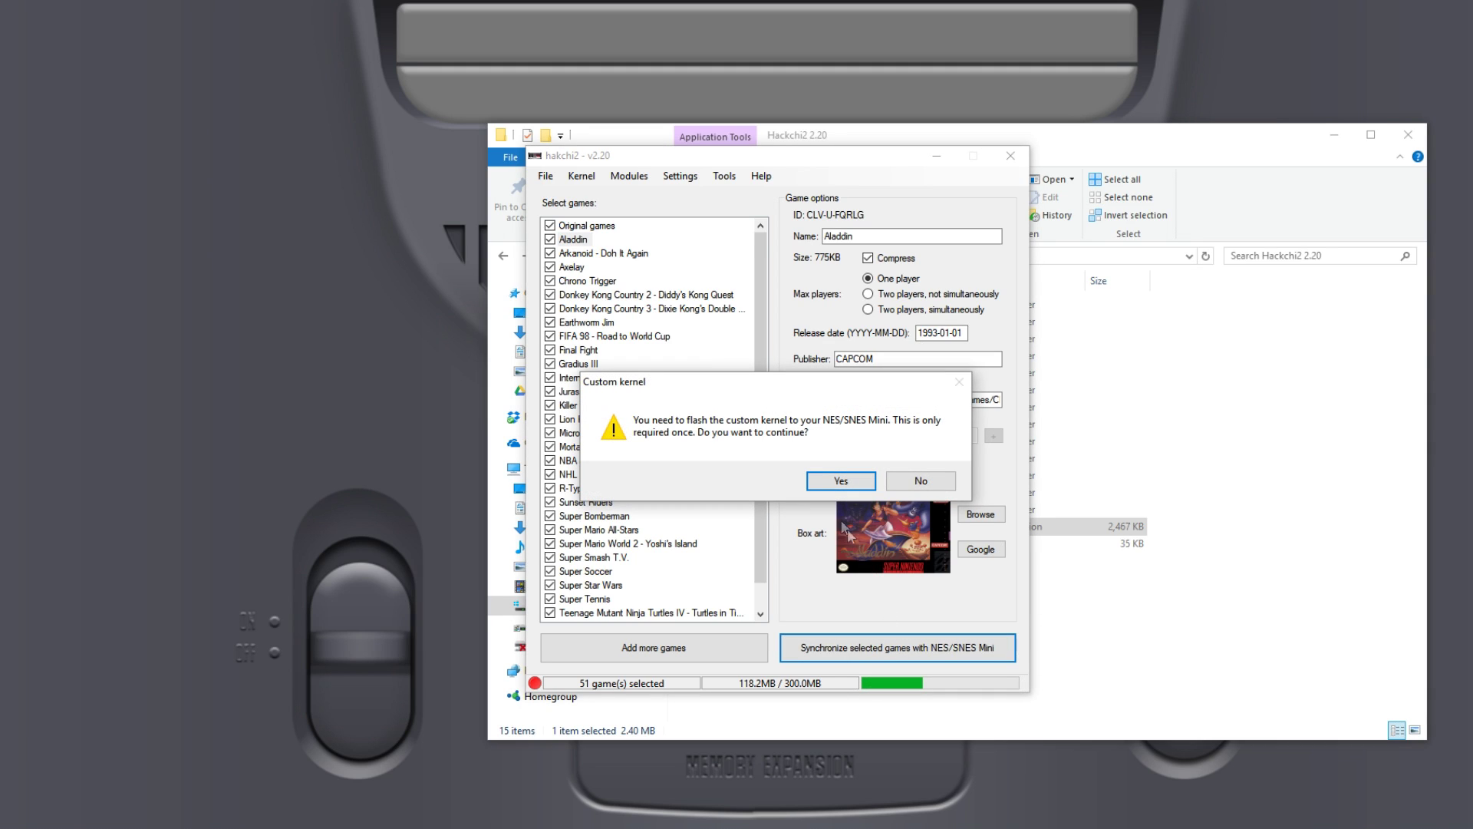
click(823, 481)
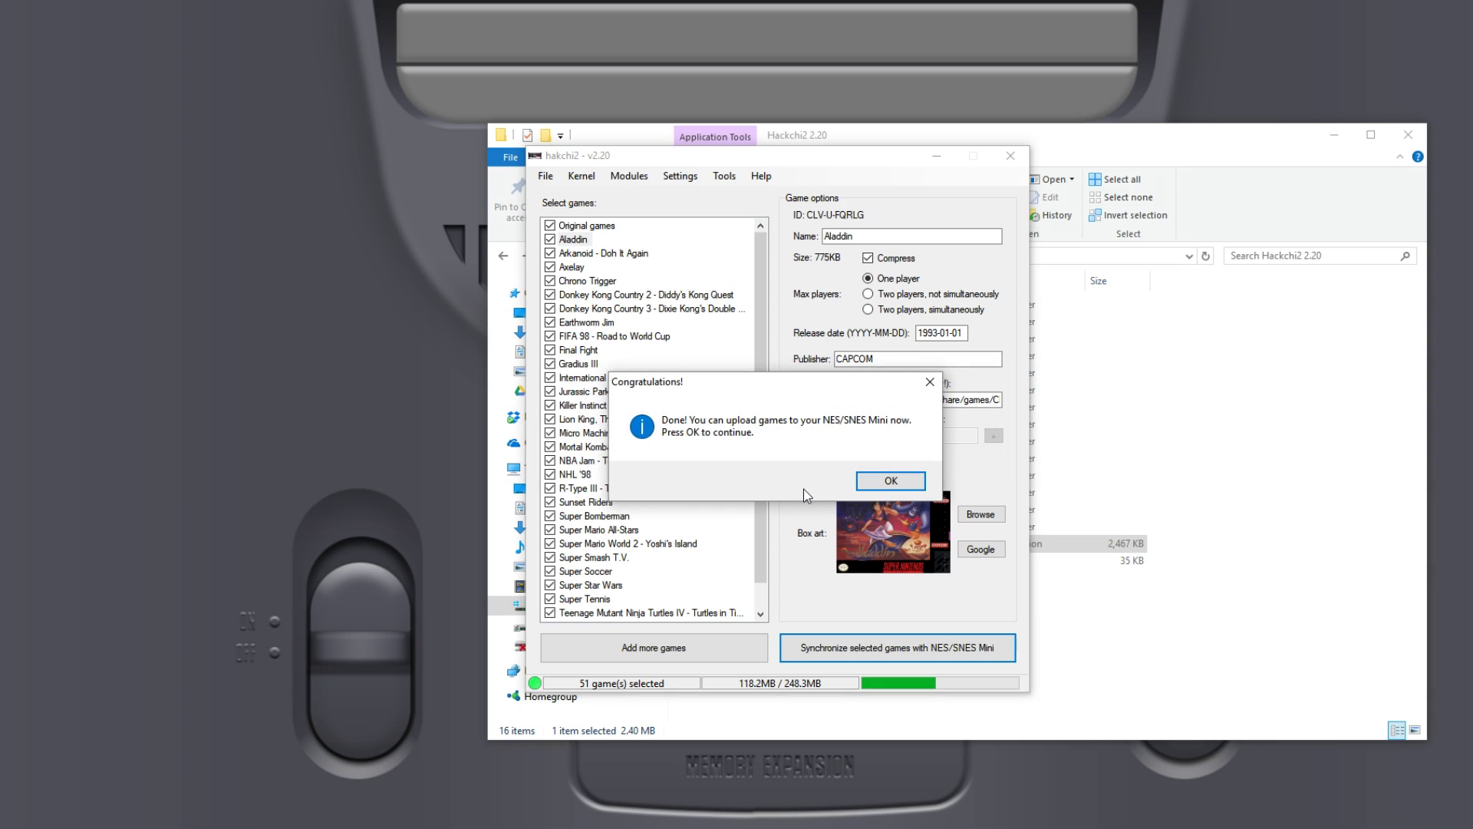
click(892, 481)
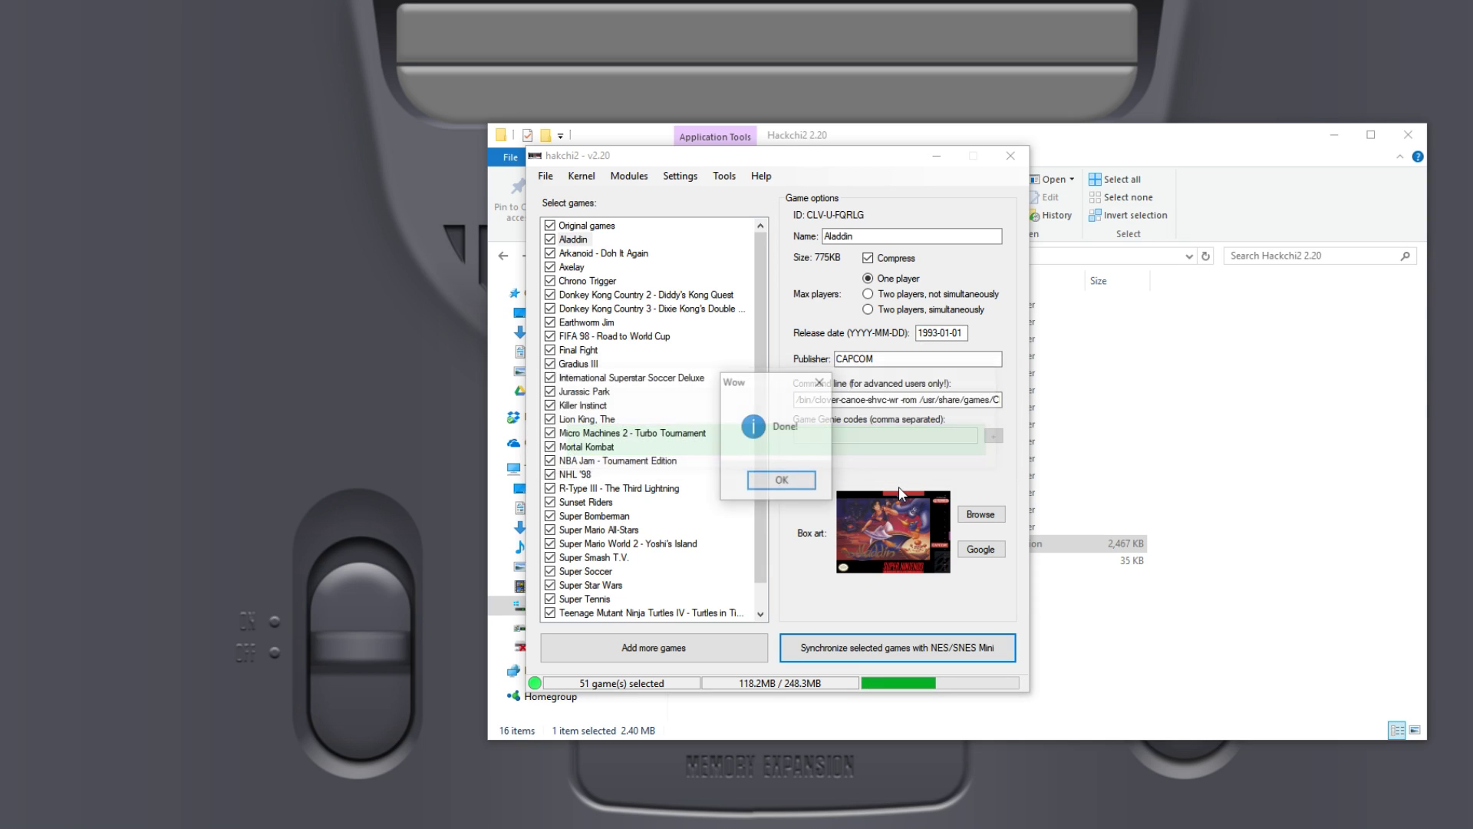
click(782, 480)
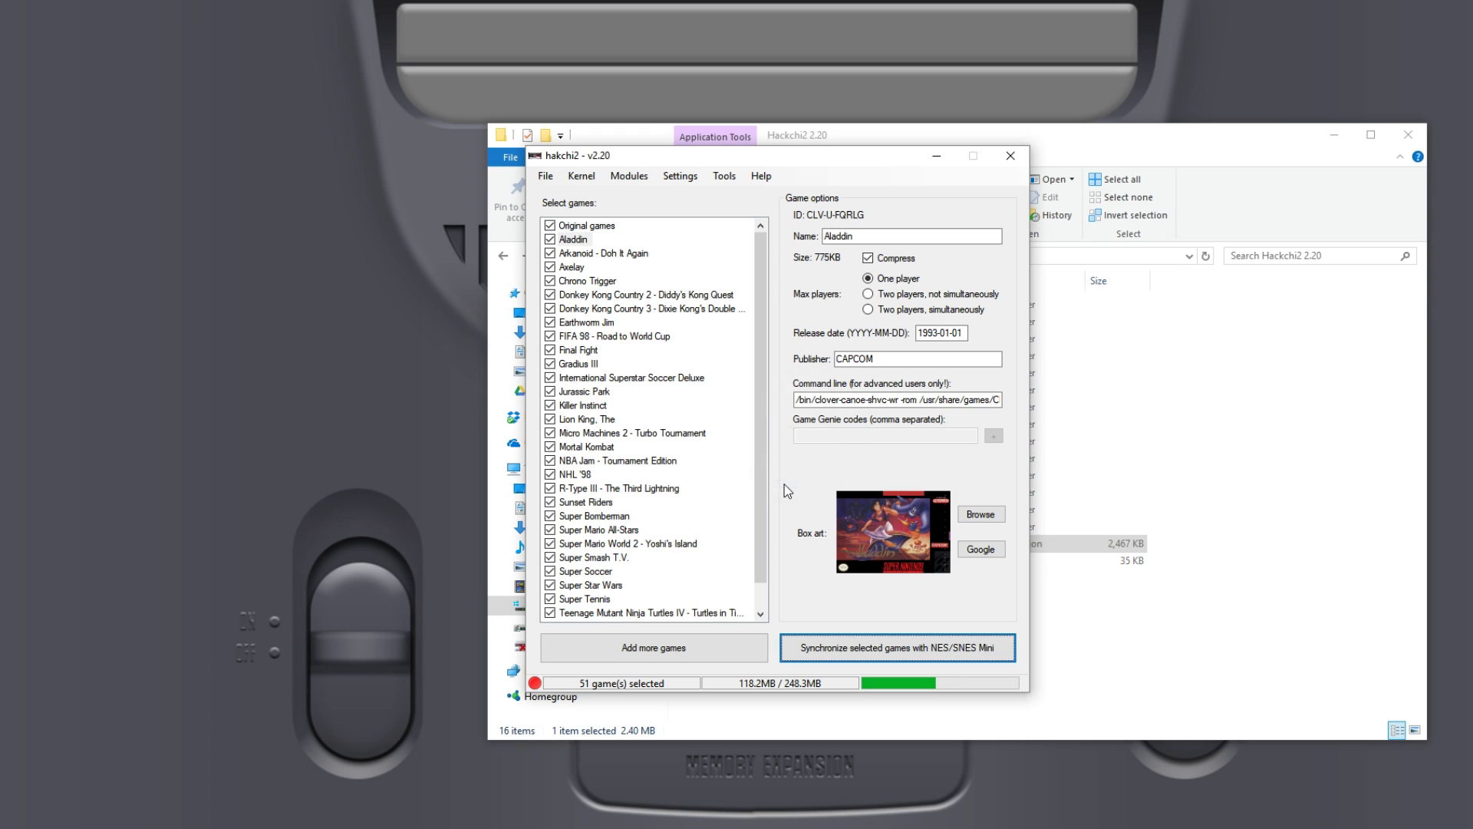
Set the controller's reset button combination to Down + Select + Start
click(679, 175)
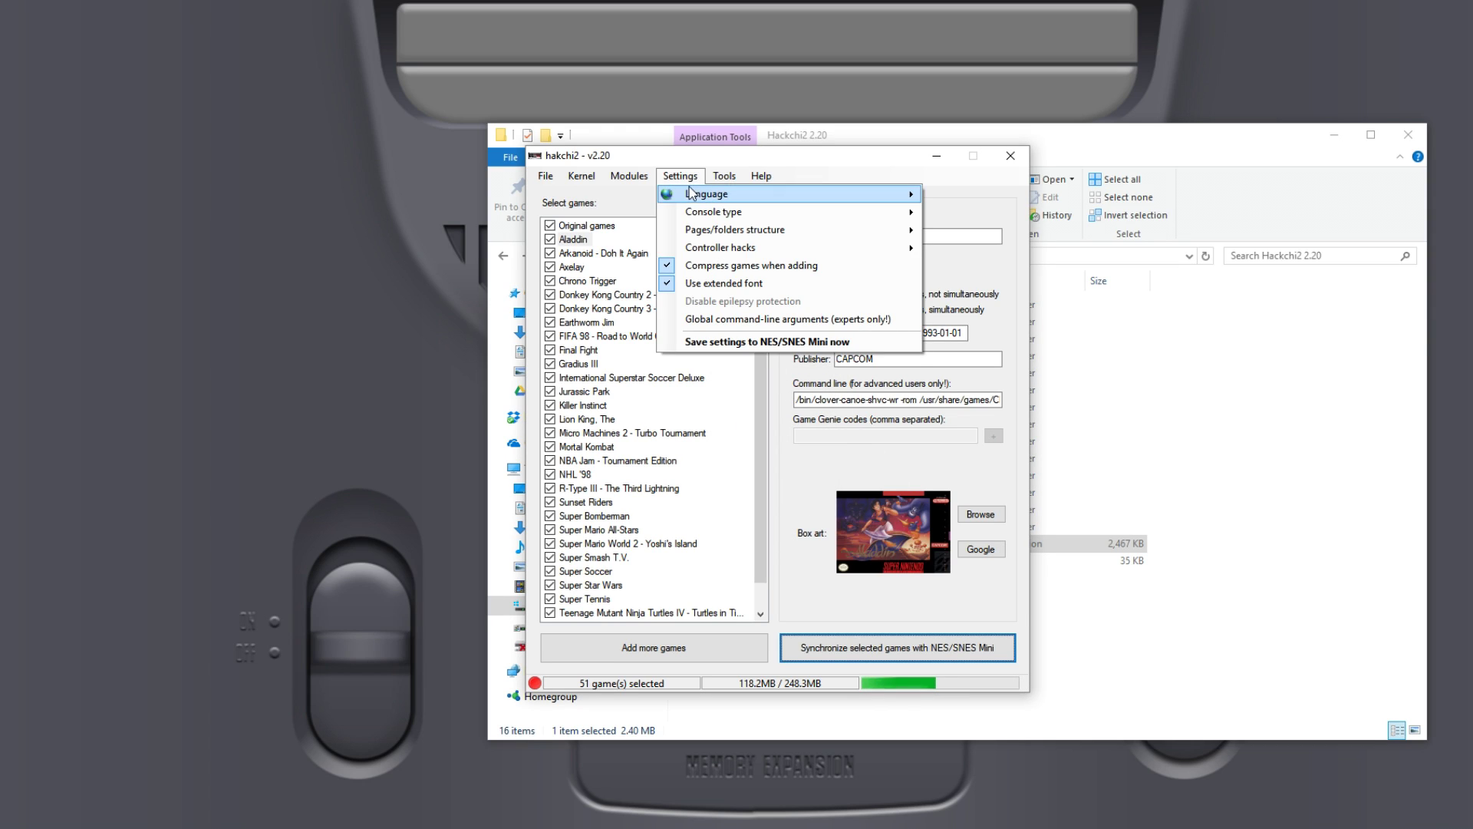
mouse_move(700, 215)
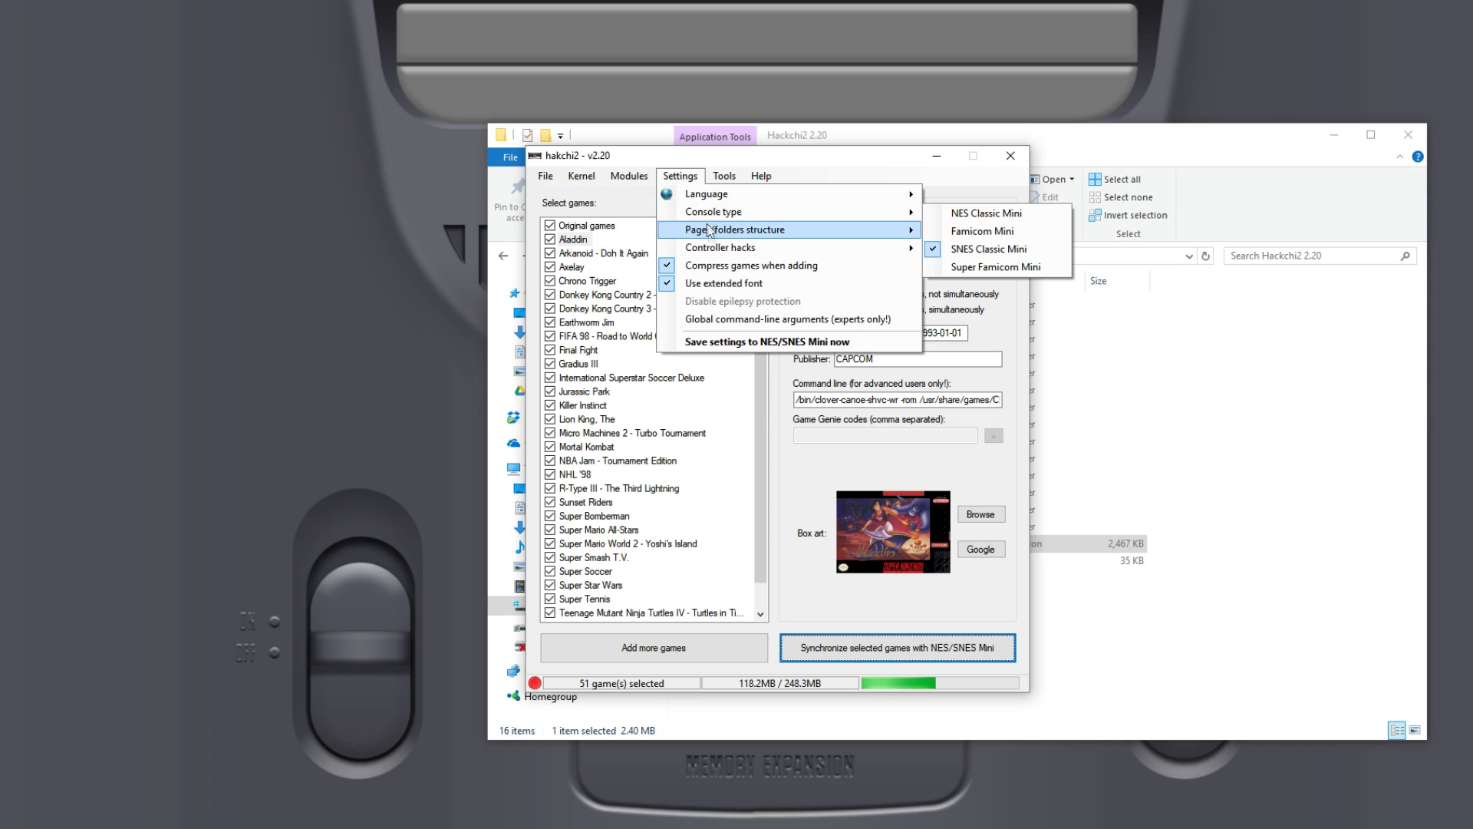
mouse_move(813, 249)
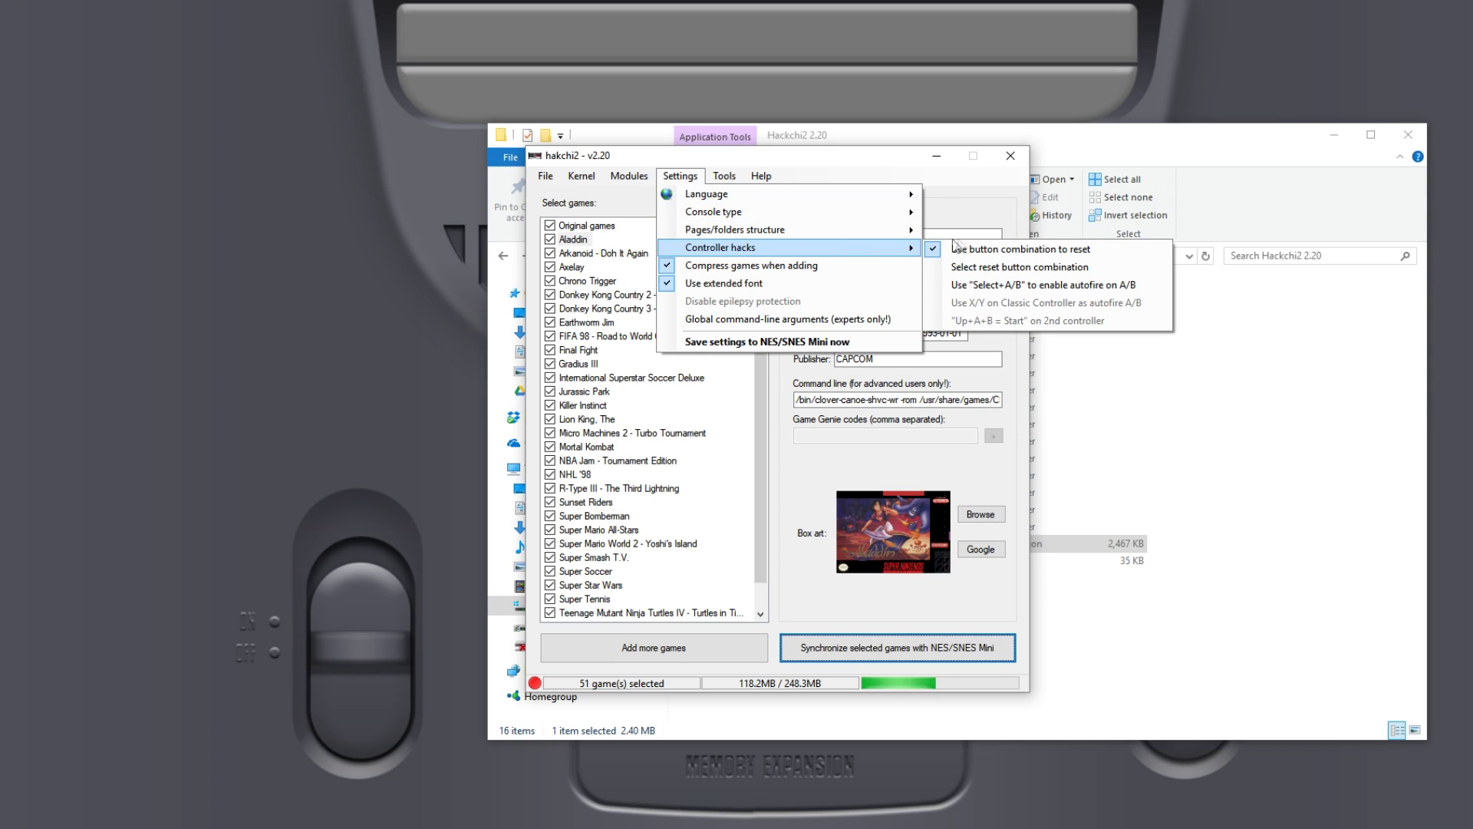
click(1020, 267)
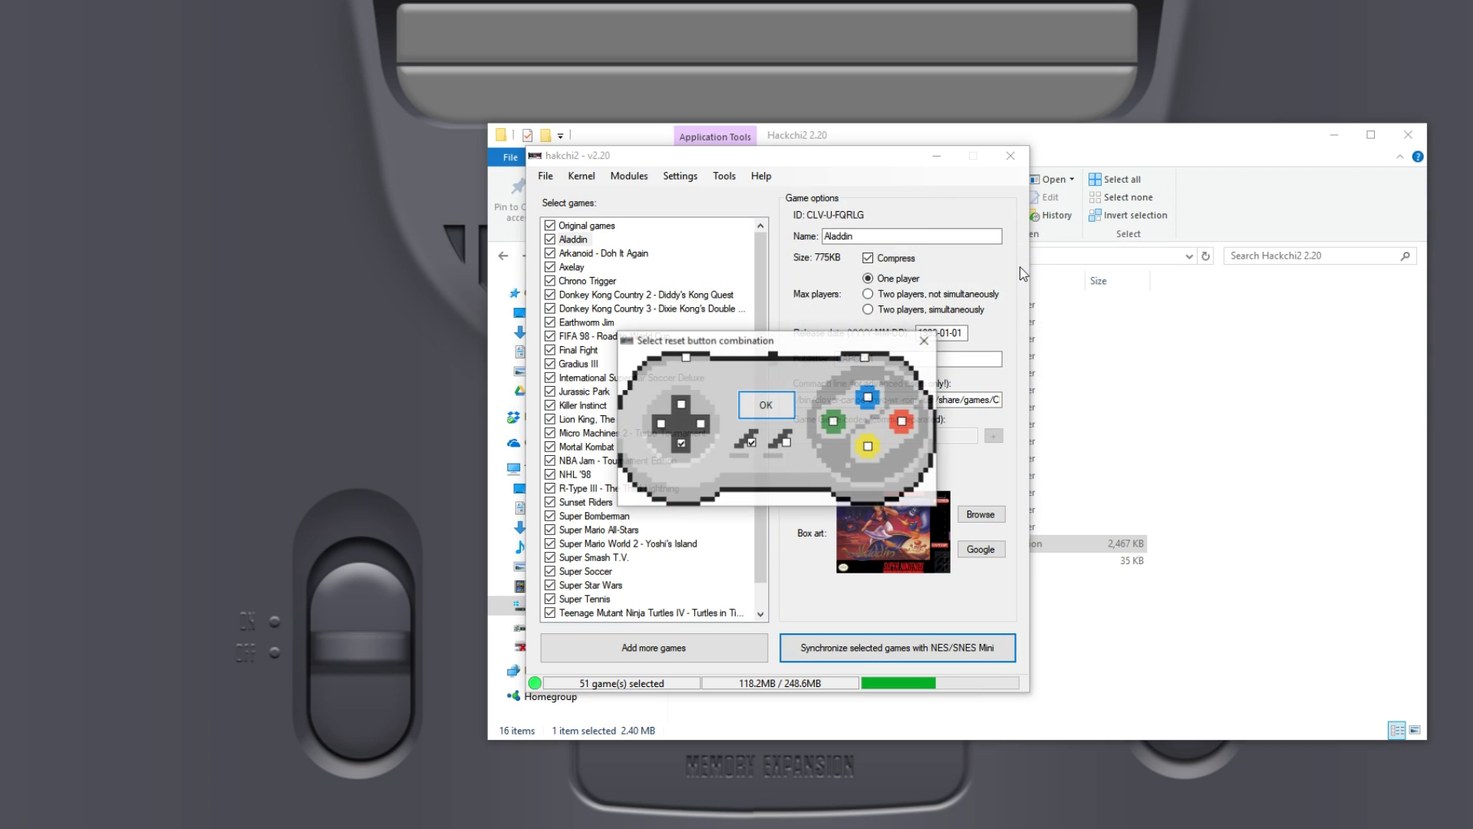
click(785, 440)
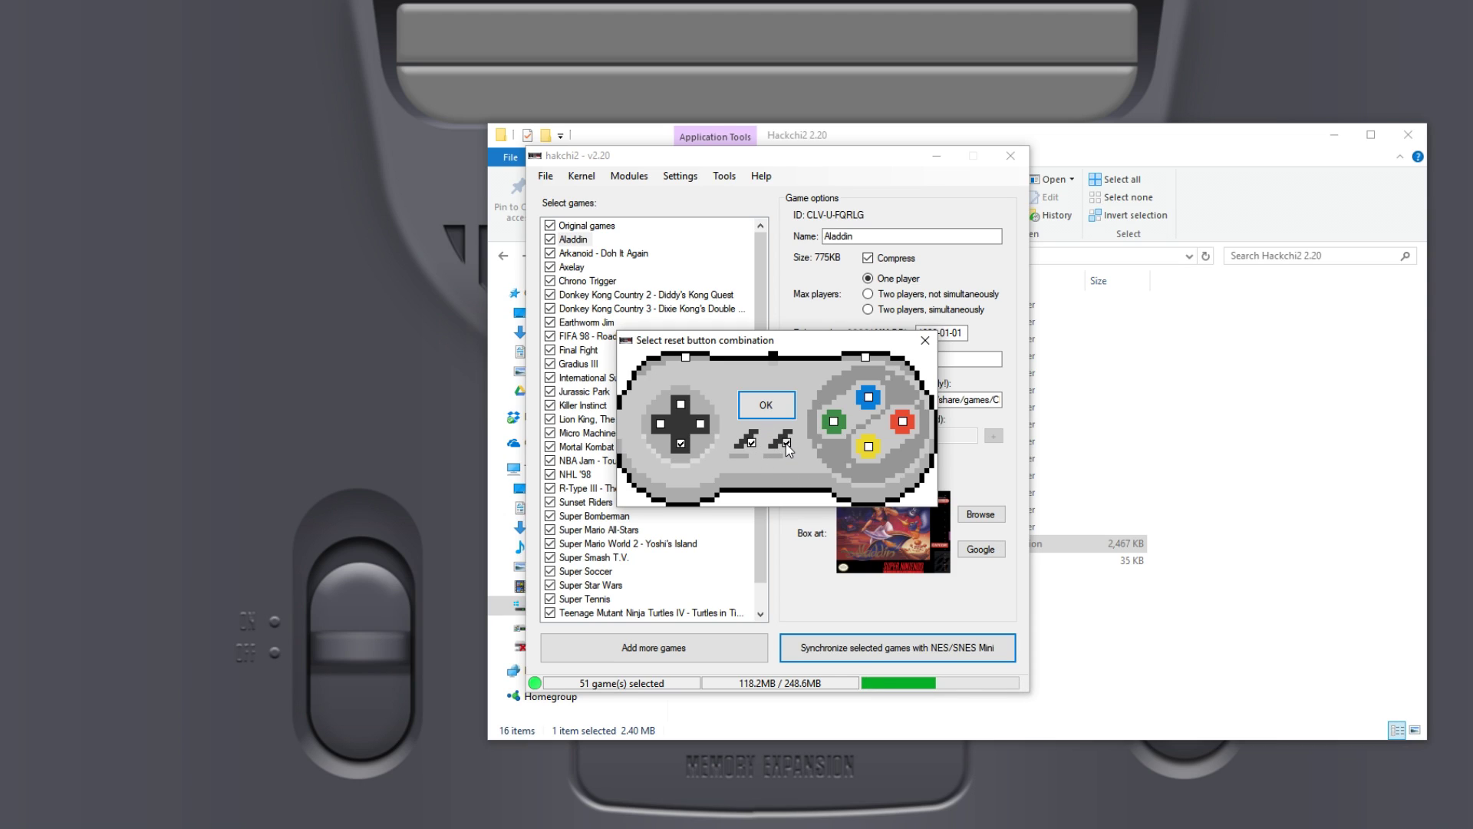
click(765, 405)
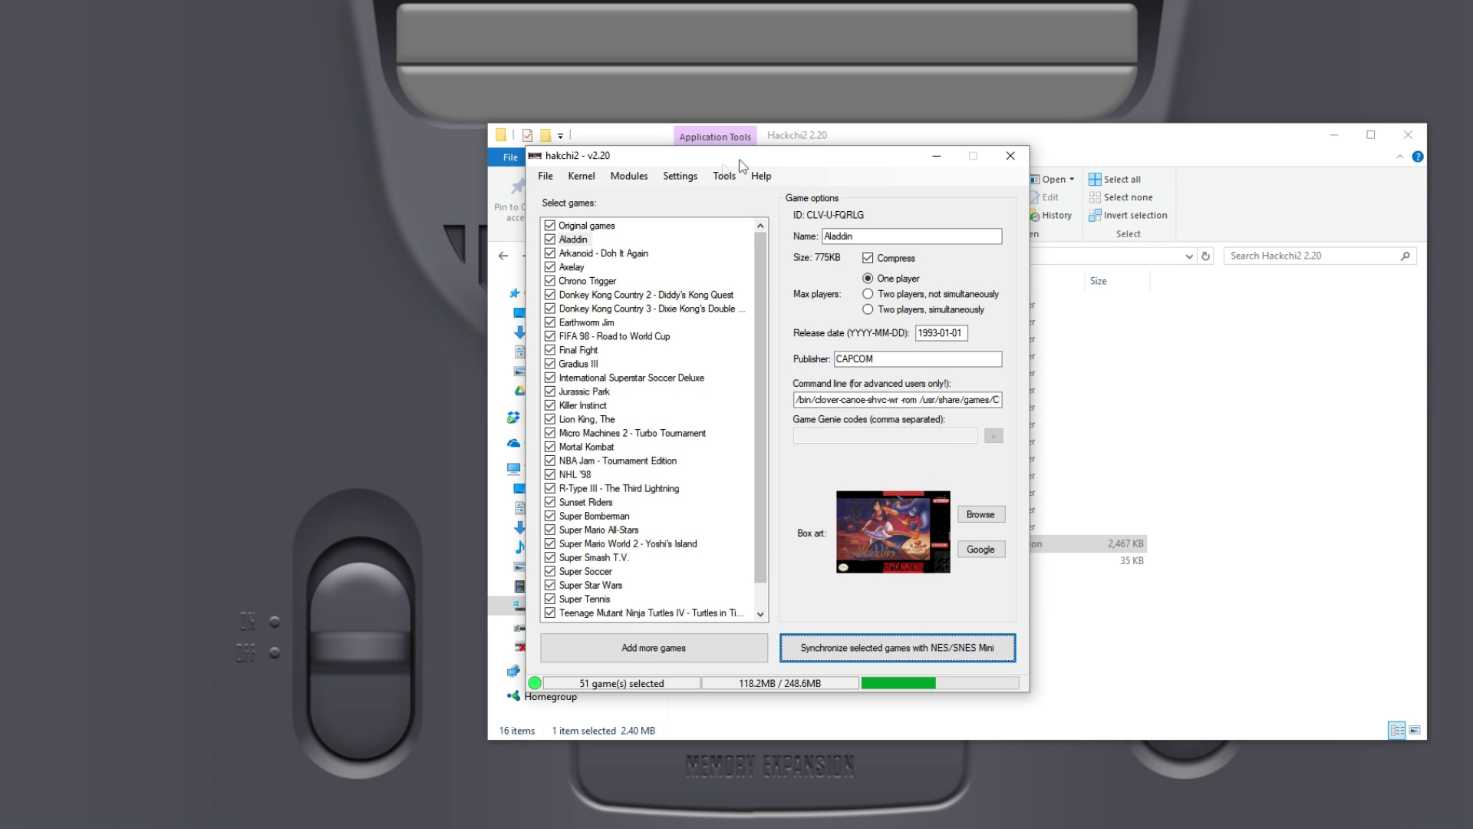
Set the maximum number of games per page/folder to 50
click(666, 181)
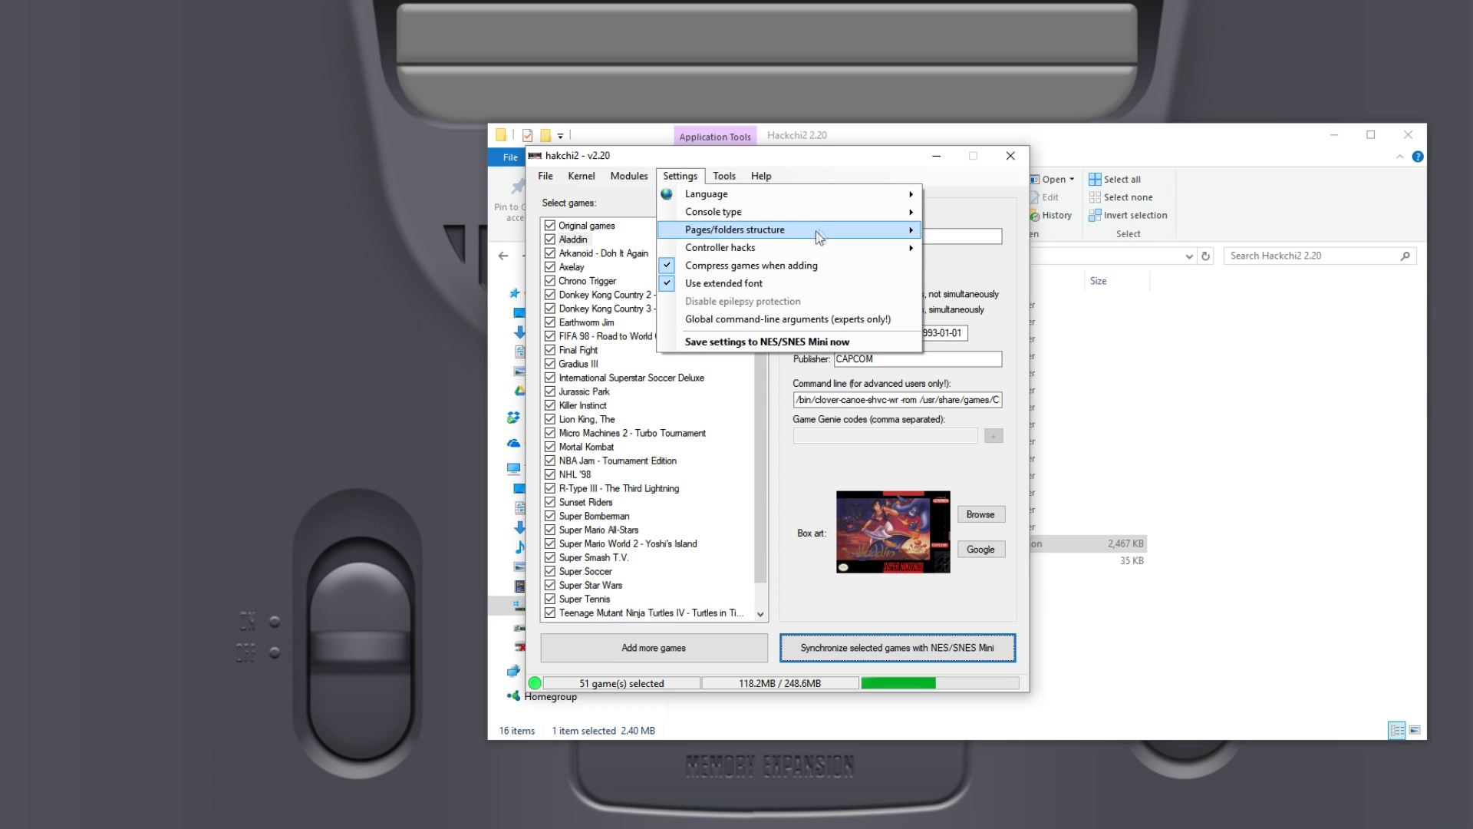
mouse_move(829, 232)
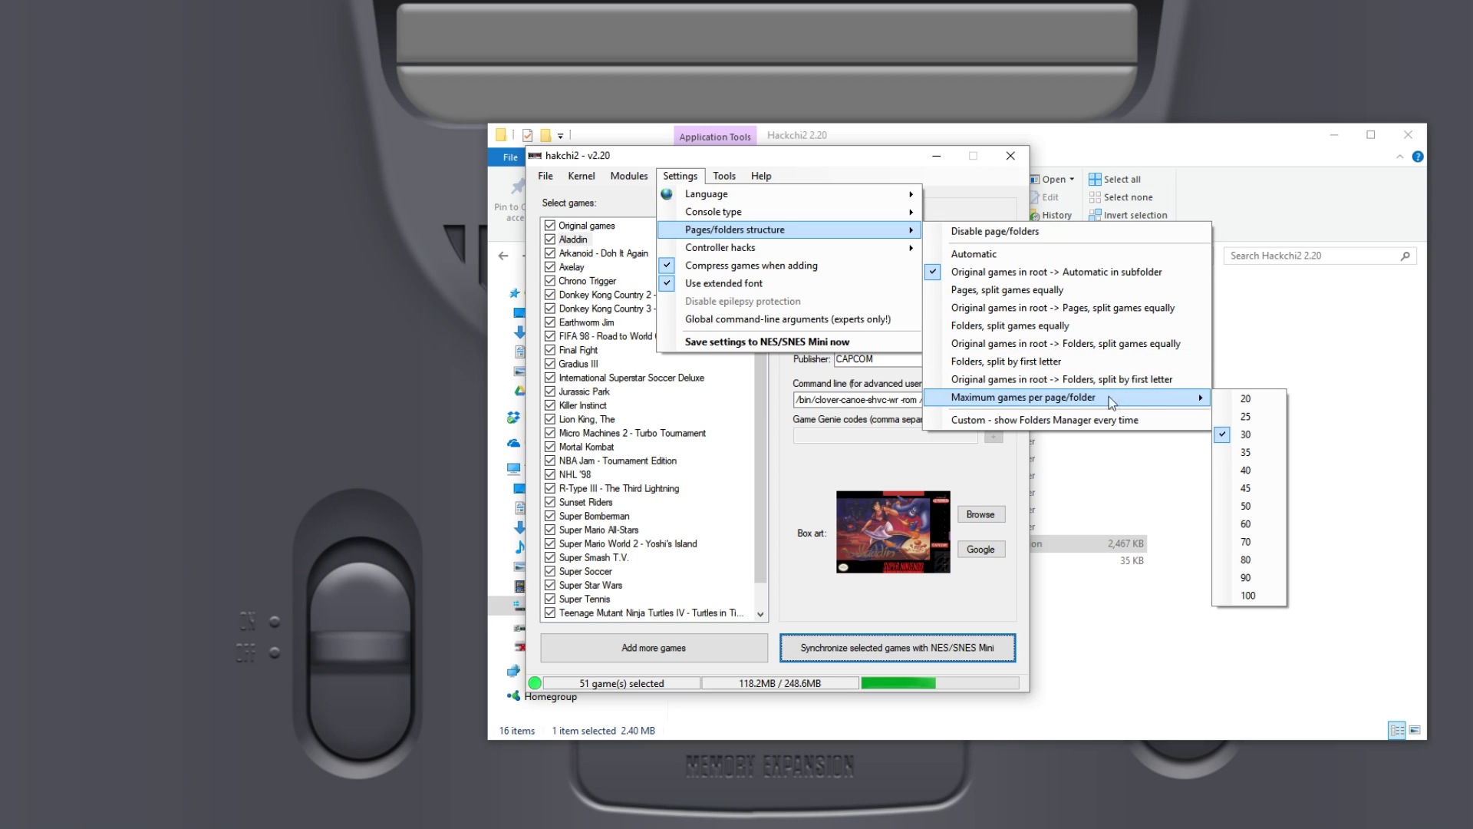
click(1249, 506)
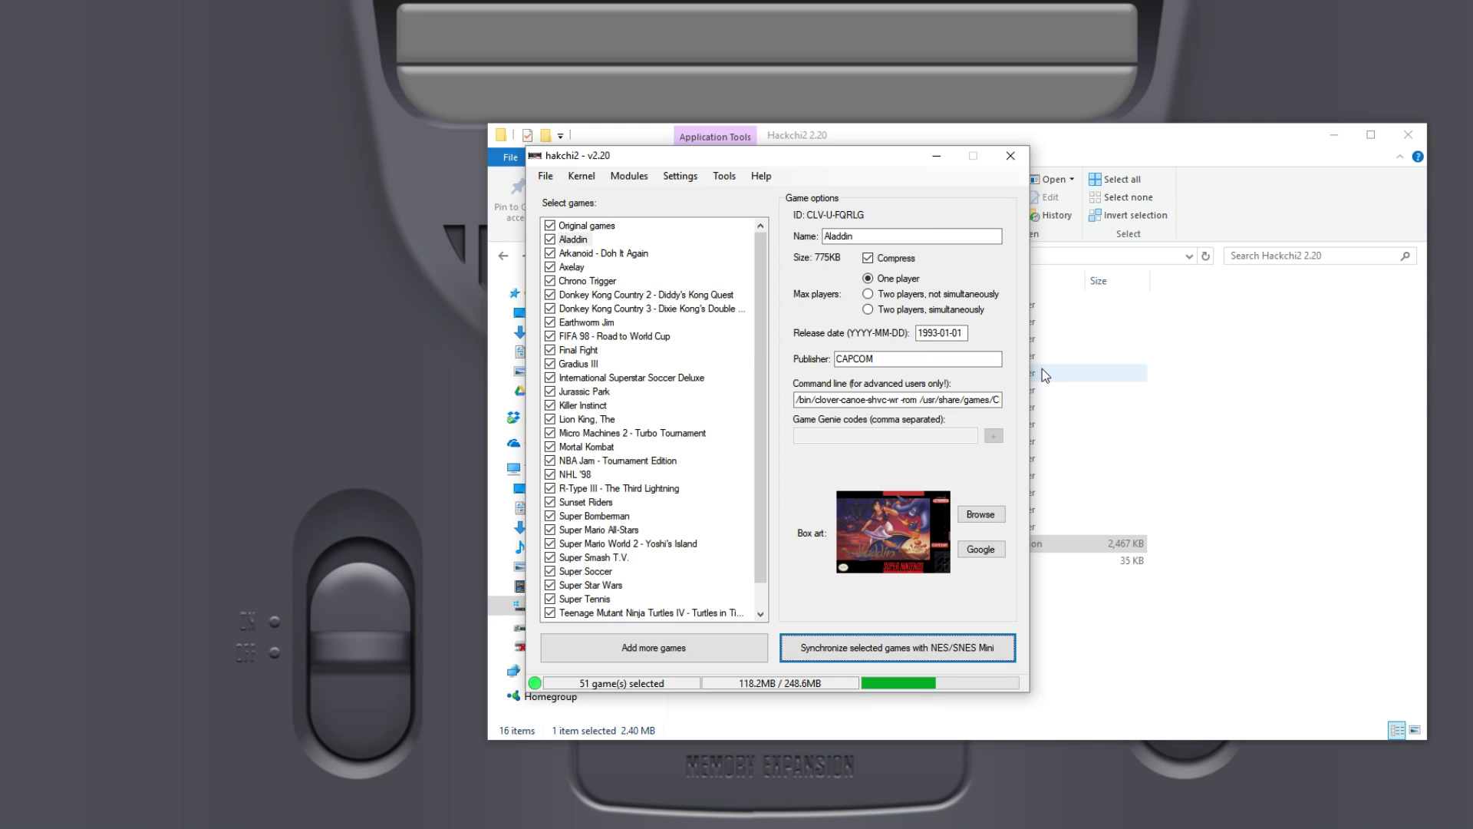
Save the changed settings to the NES/SNES Mini
click(679, 176)
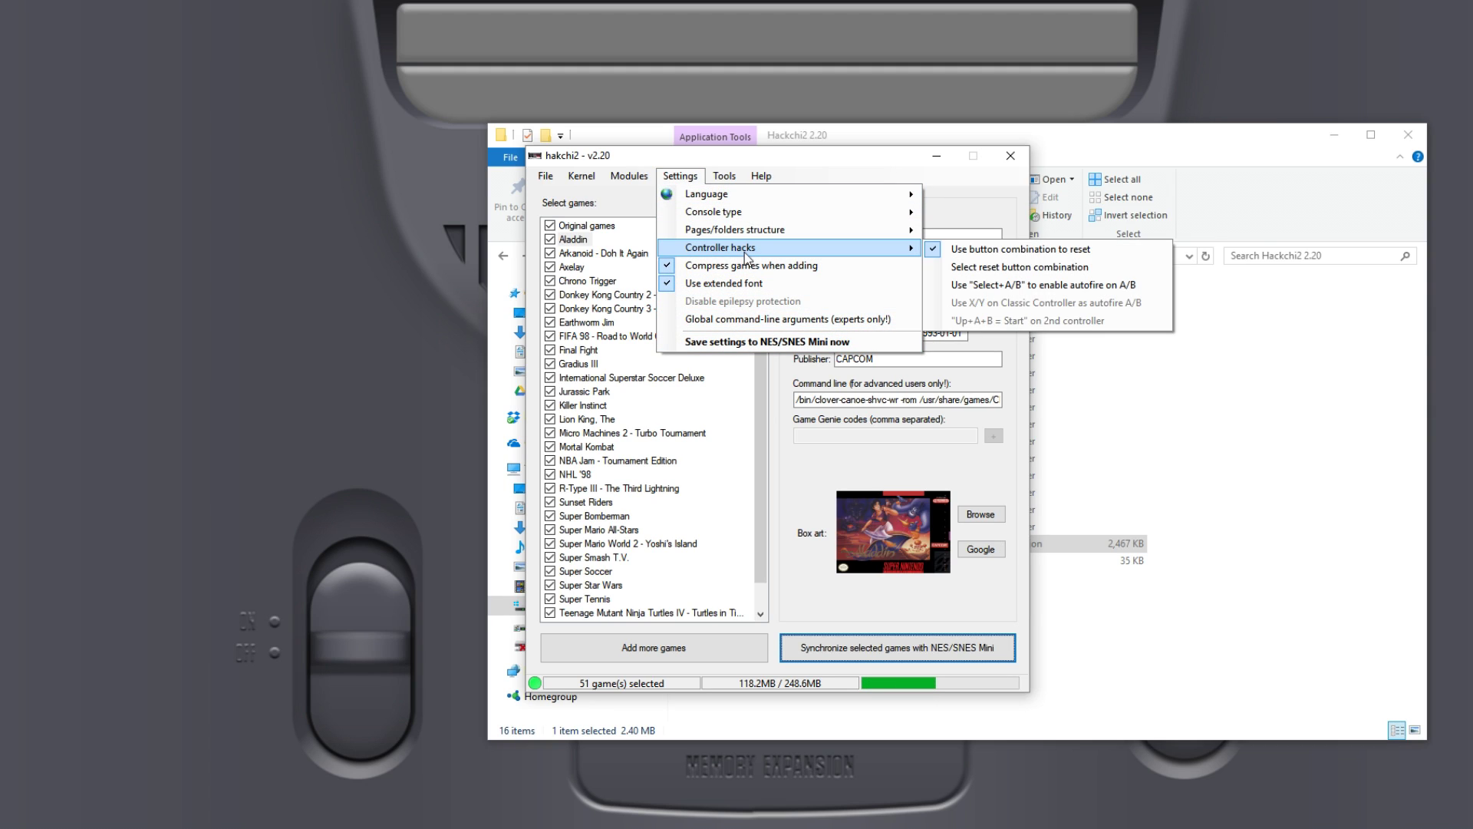
mouse_move(750, 240)
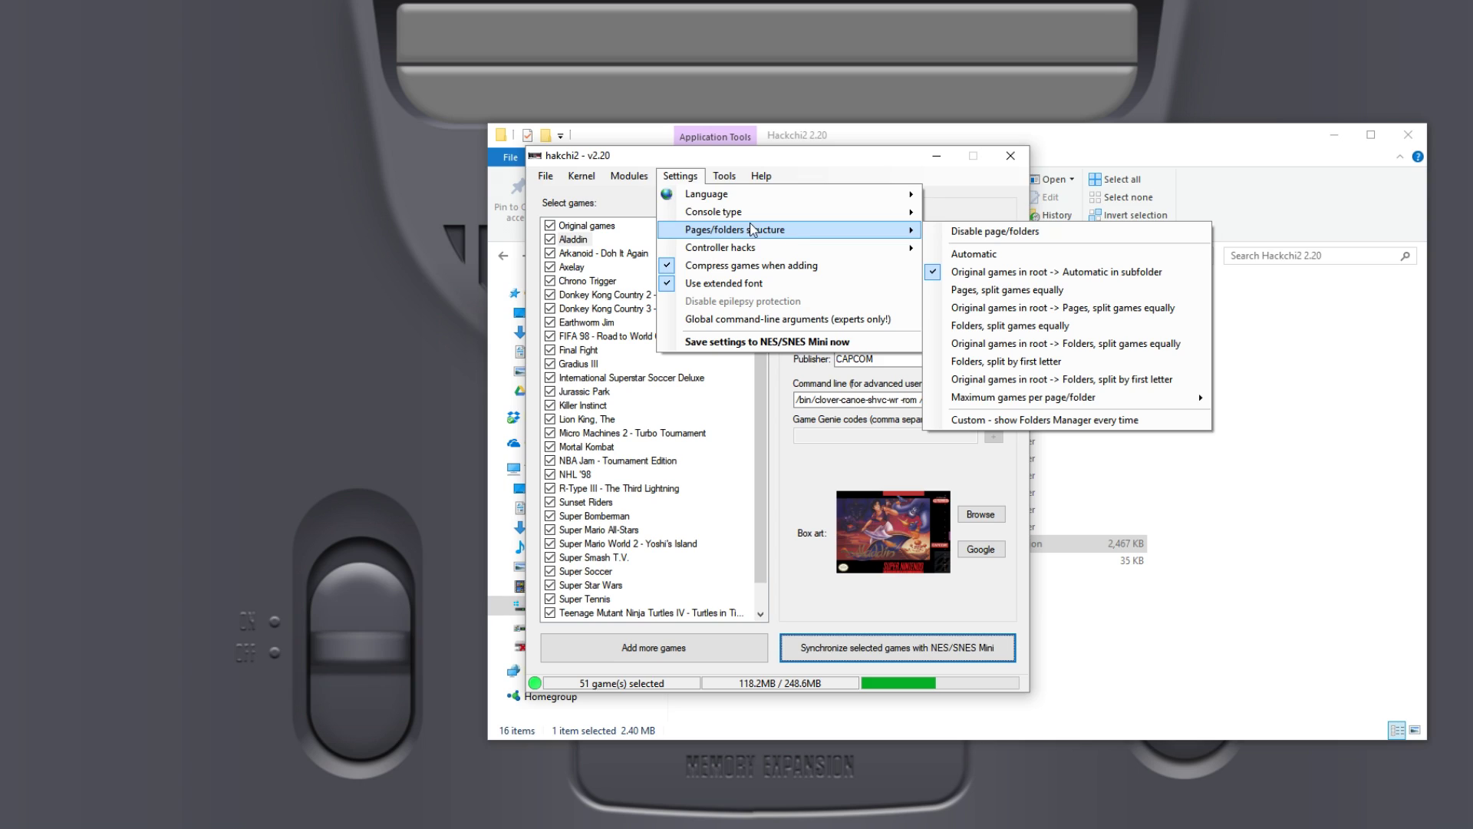
click(762, 342)
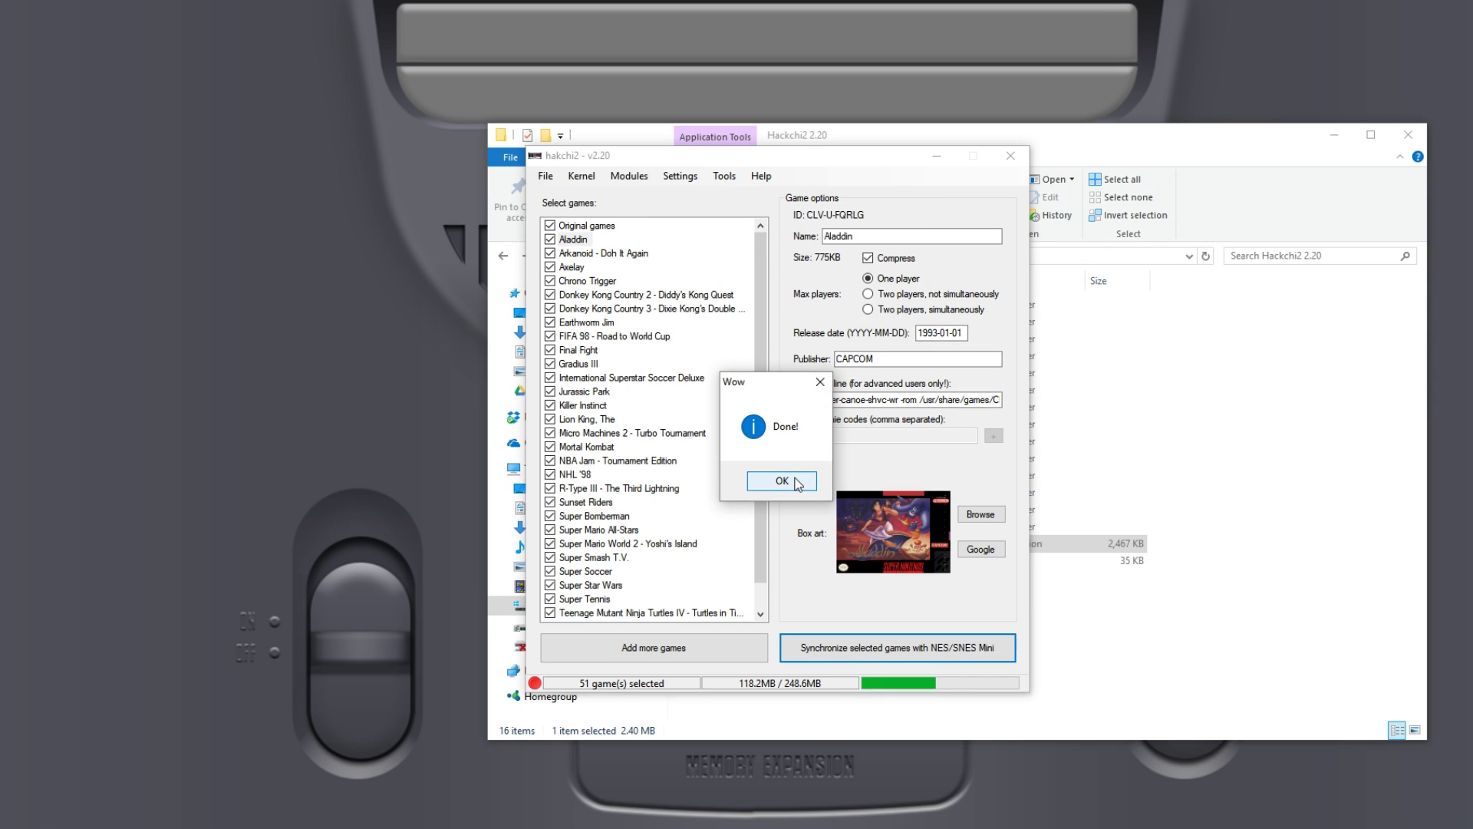
click(798, 483)
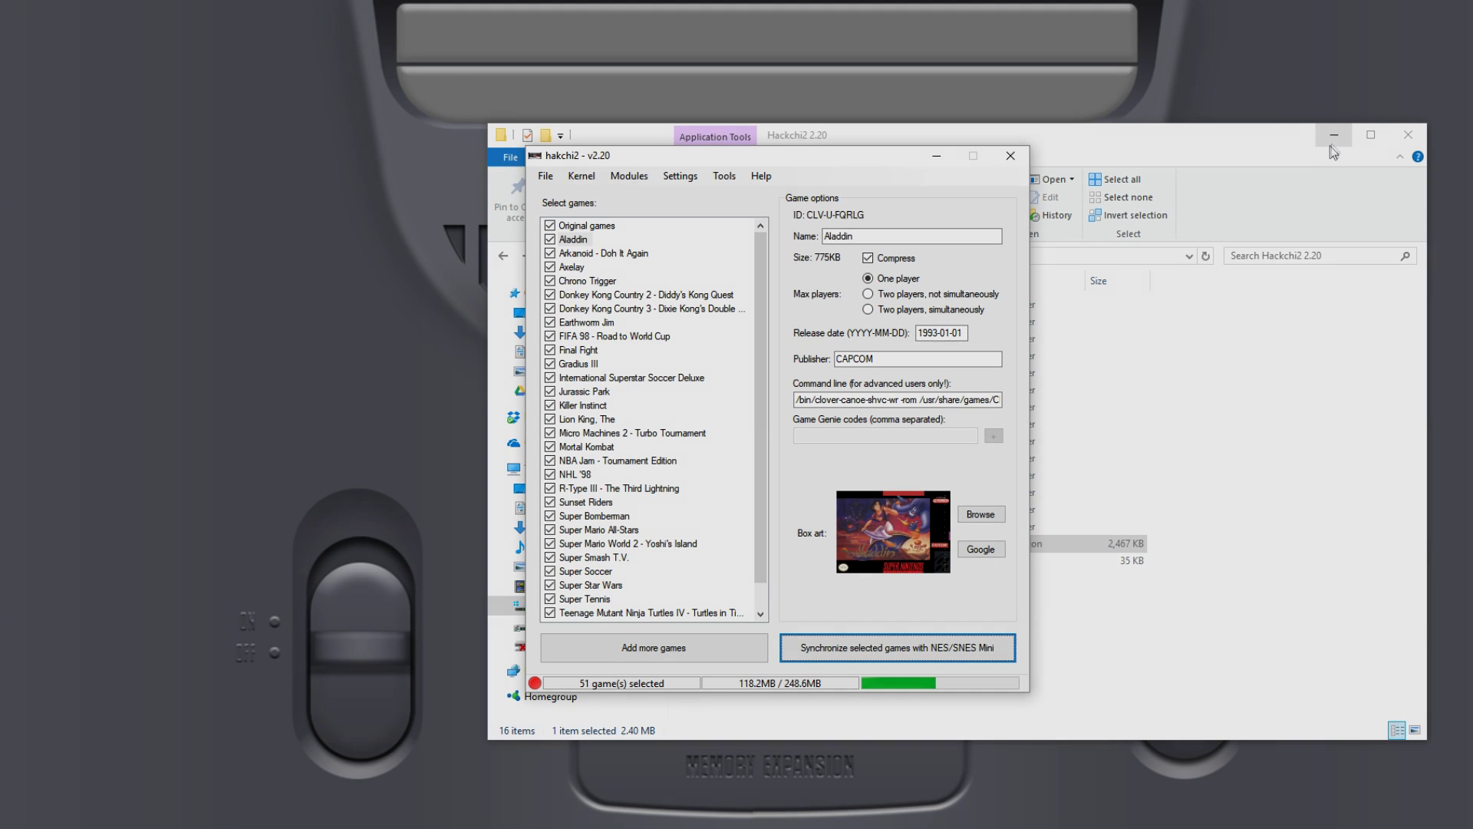
click(1332, 138)
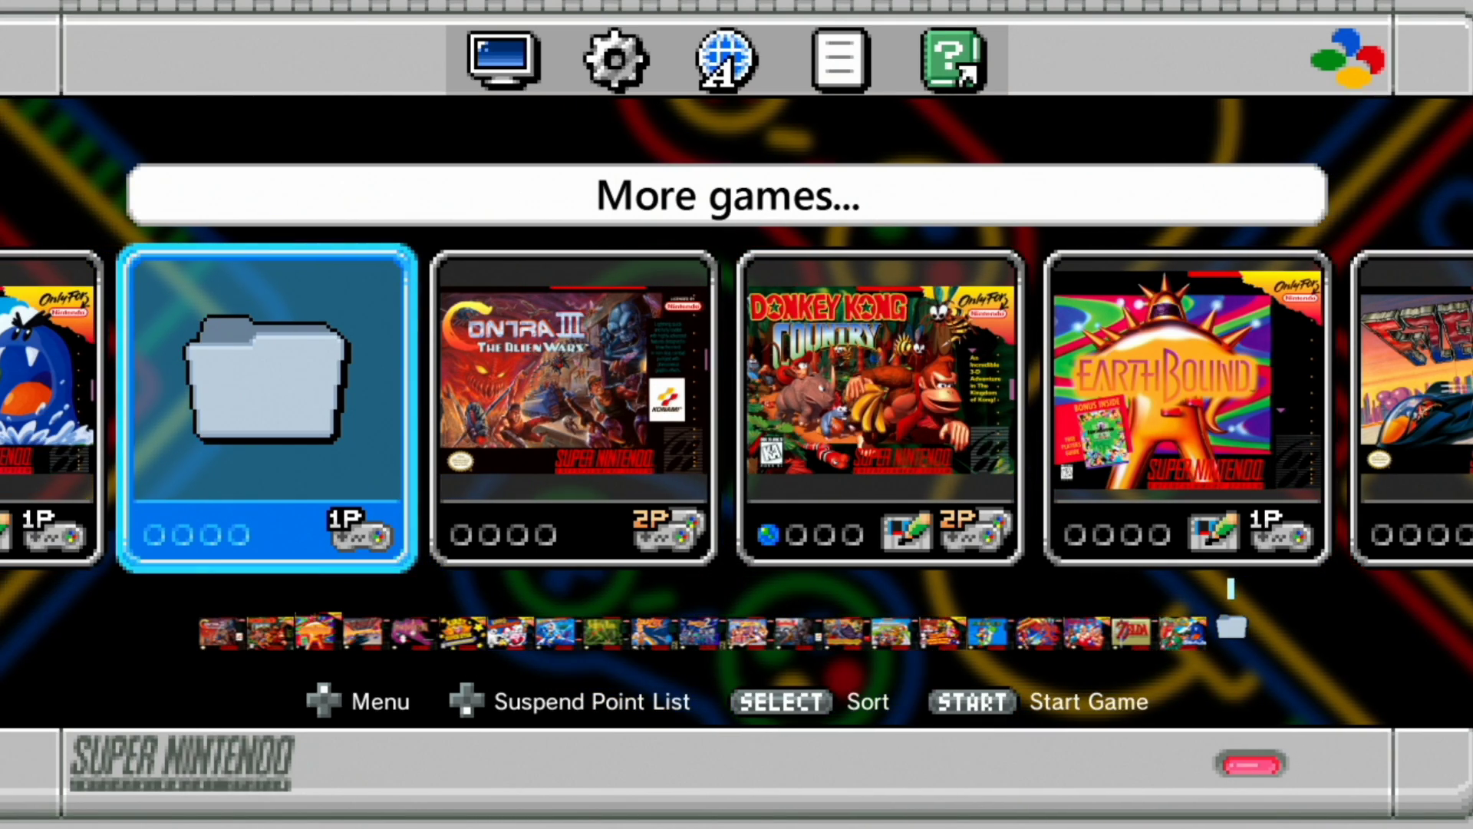
Browse the original games on the console's home screen and open the More games folder
key(Right)
key(Right)
key(Right)
key(Right)
key(Right)
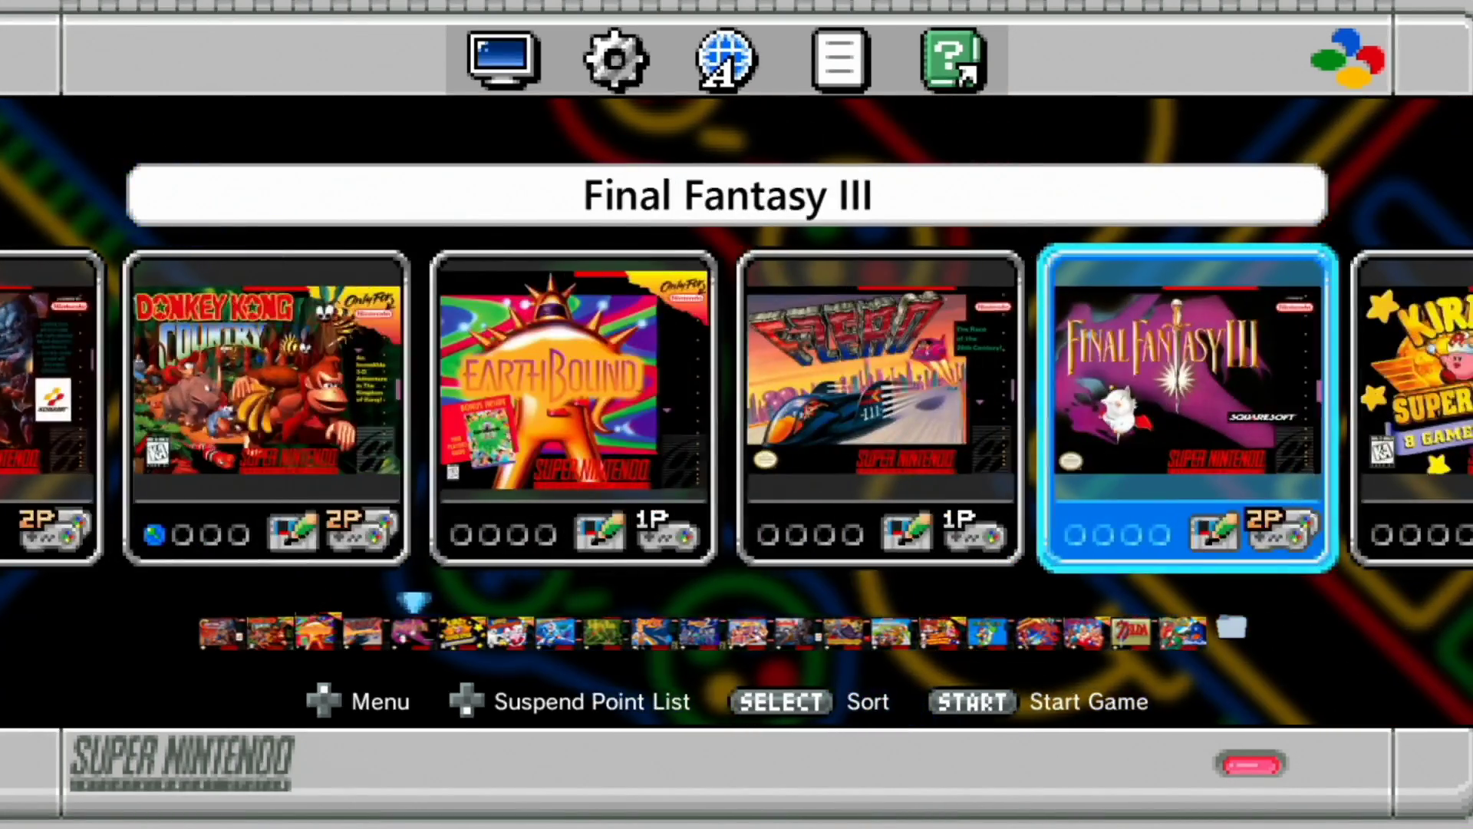
key(Left)
key(Left)
key(Left)
key(Left)
key(Left)
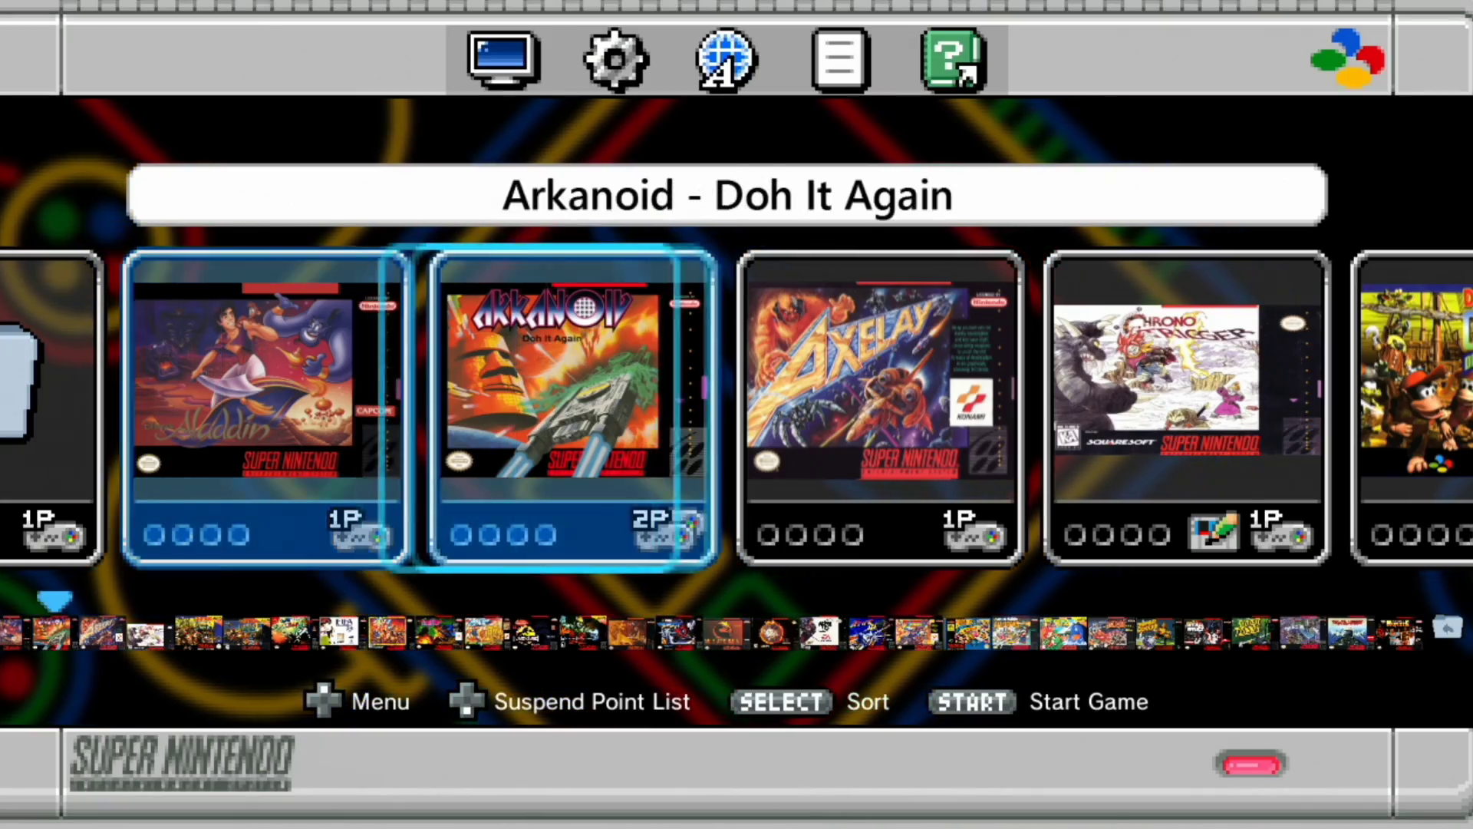
Look through the added games and their box art in the folder up to Super Mario World 2 - Yoshi's Island
key(Right)
key(Right)
key(Right)
key(Right)
key(Right)
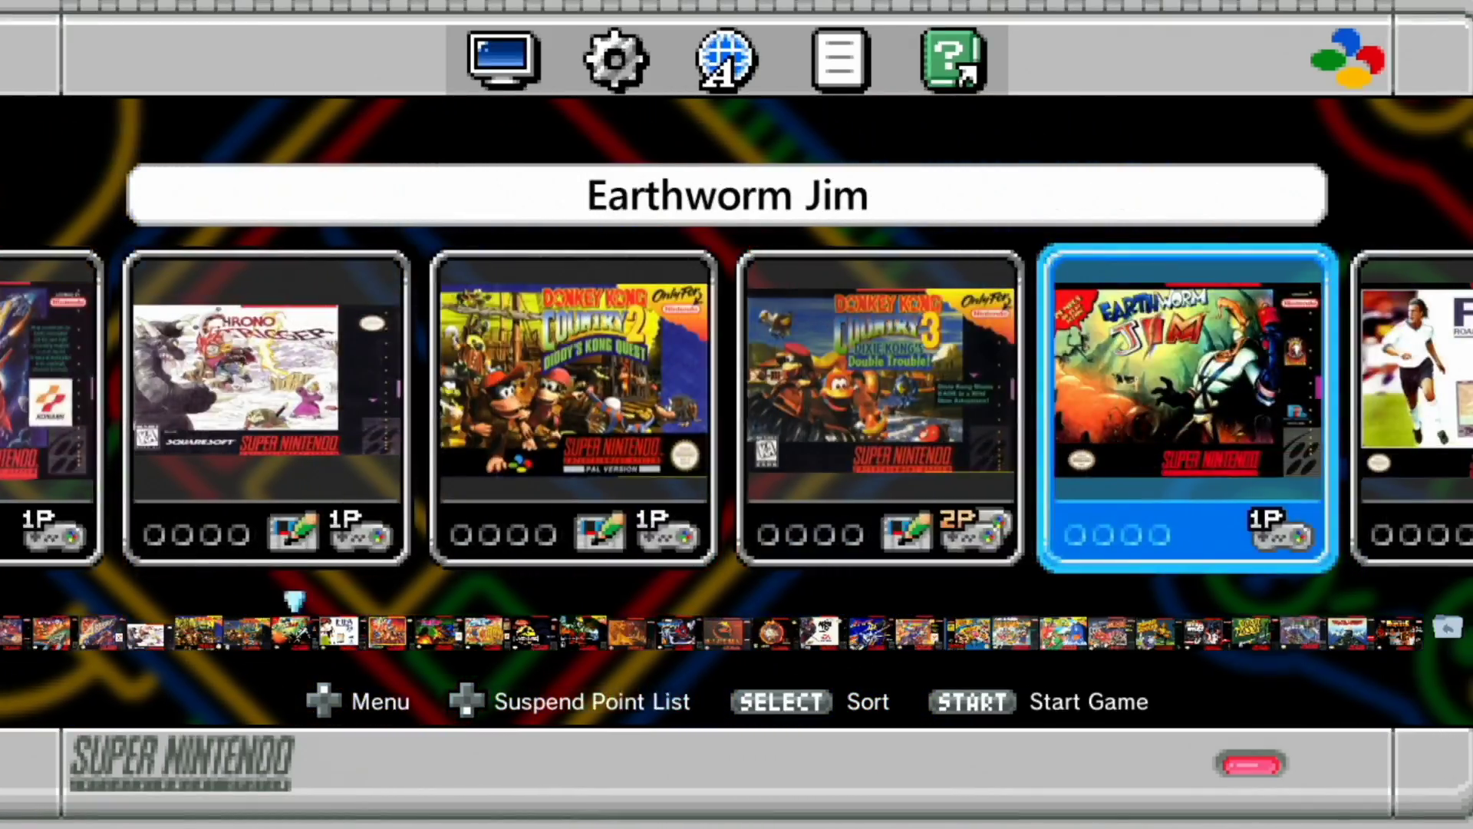
key(Right)
key(Right)
key(Right)
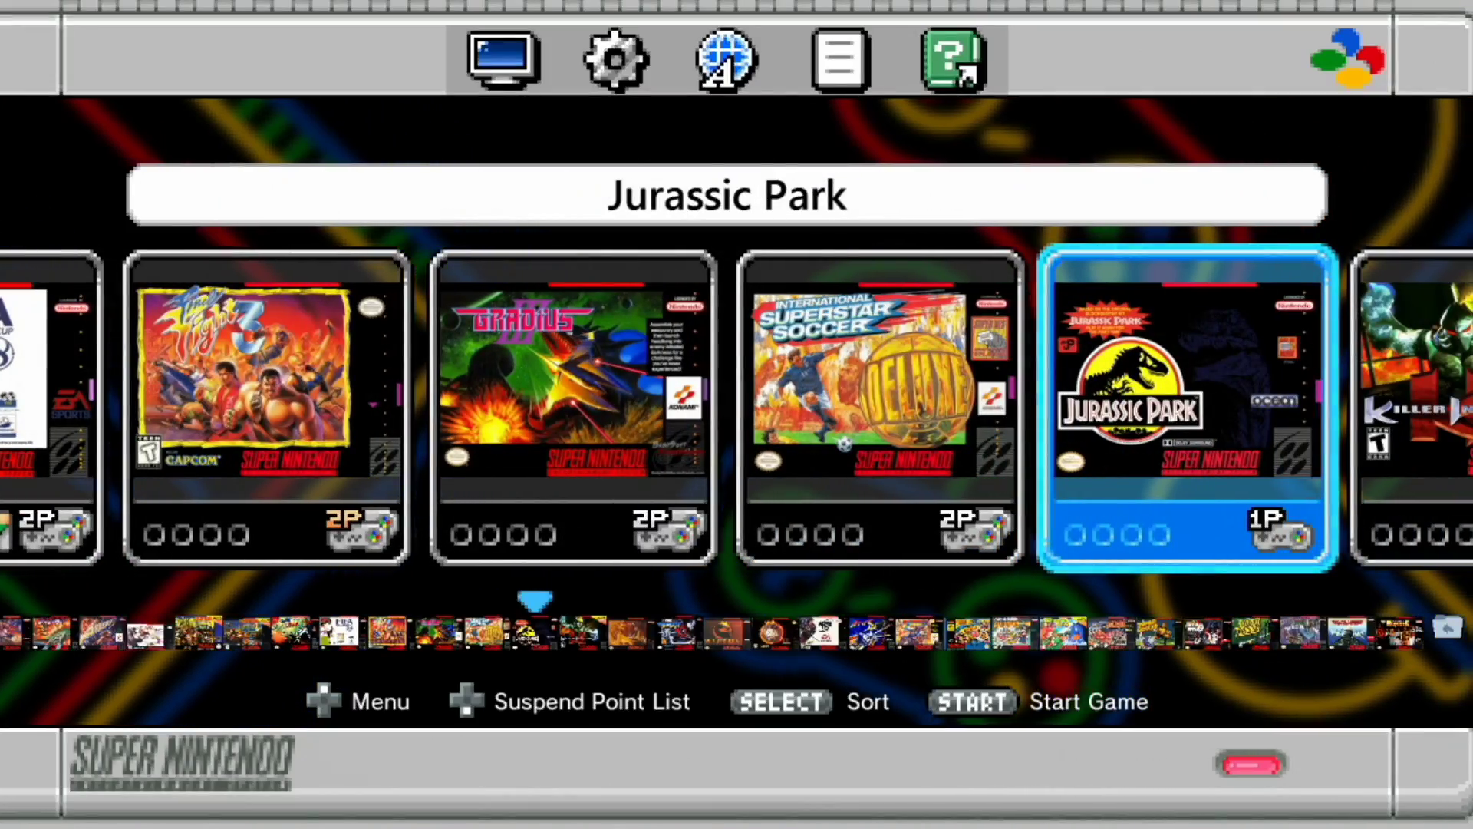
key(Right)
key(Right)
key(Right)
key(Right)
key(Right)
key(Right)
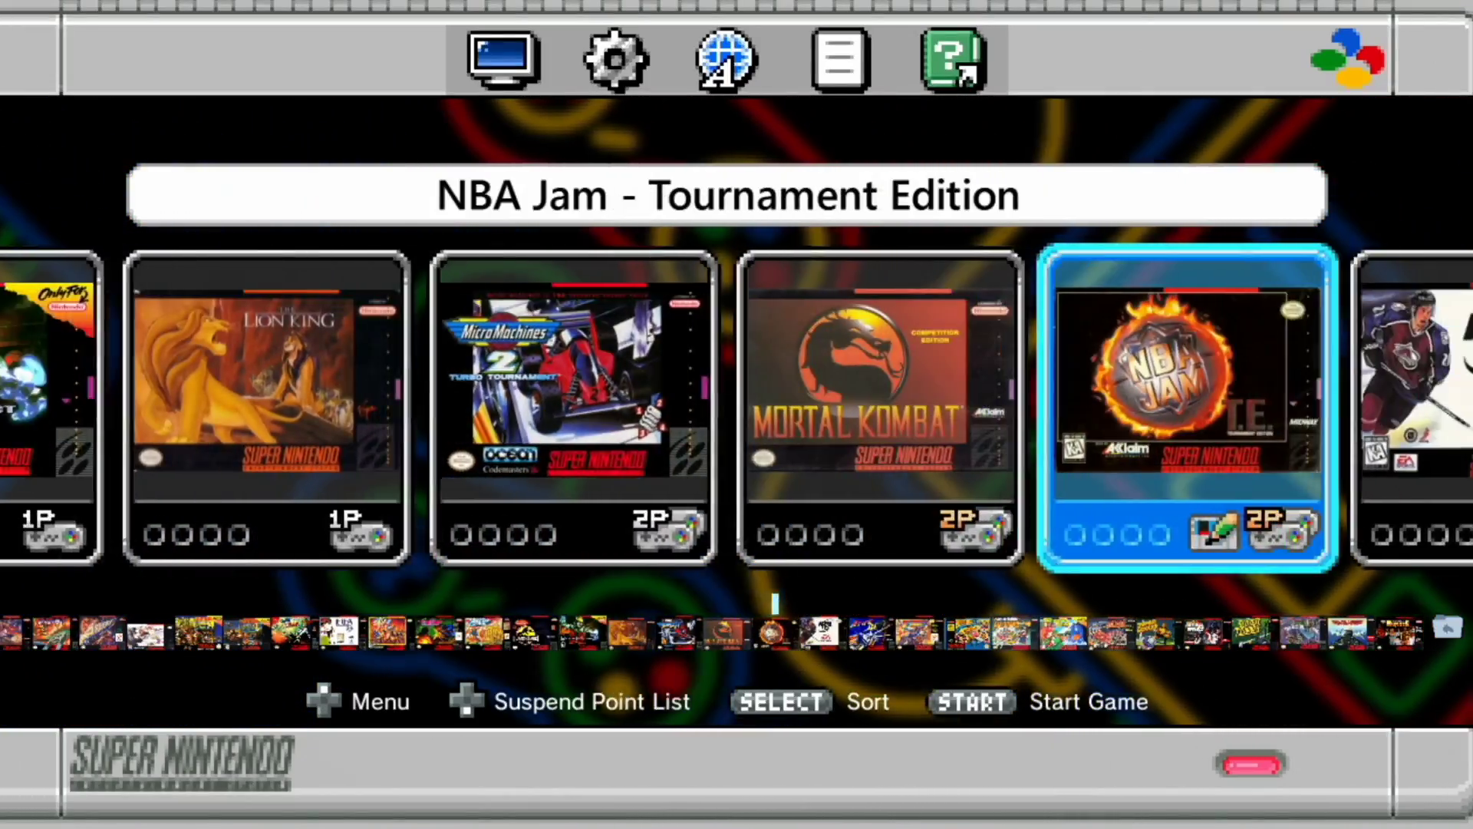
key(Right)
key(Right)
key(Right)
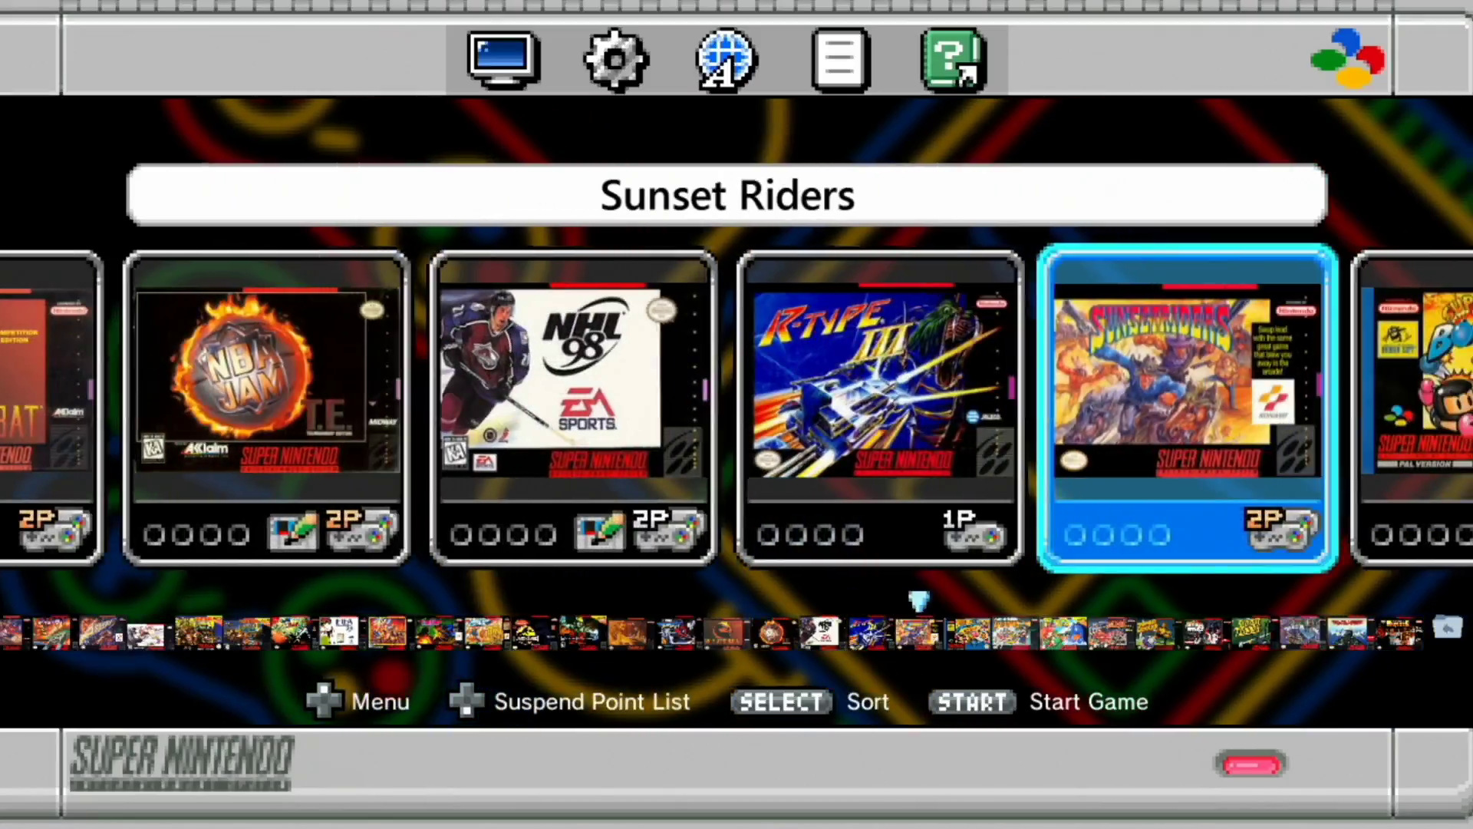
key(Left)
key(Left)
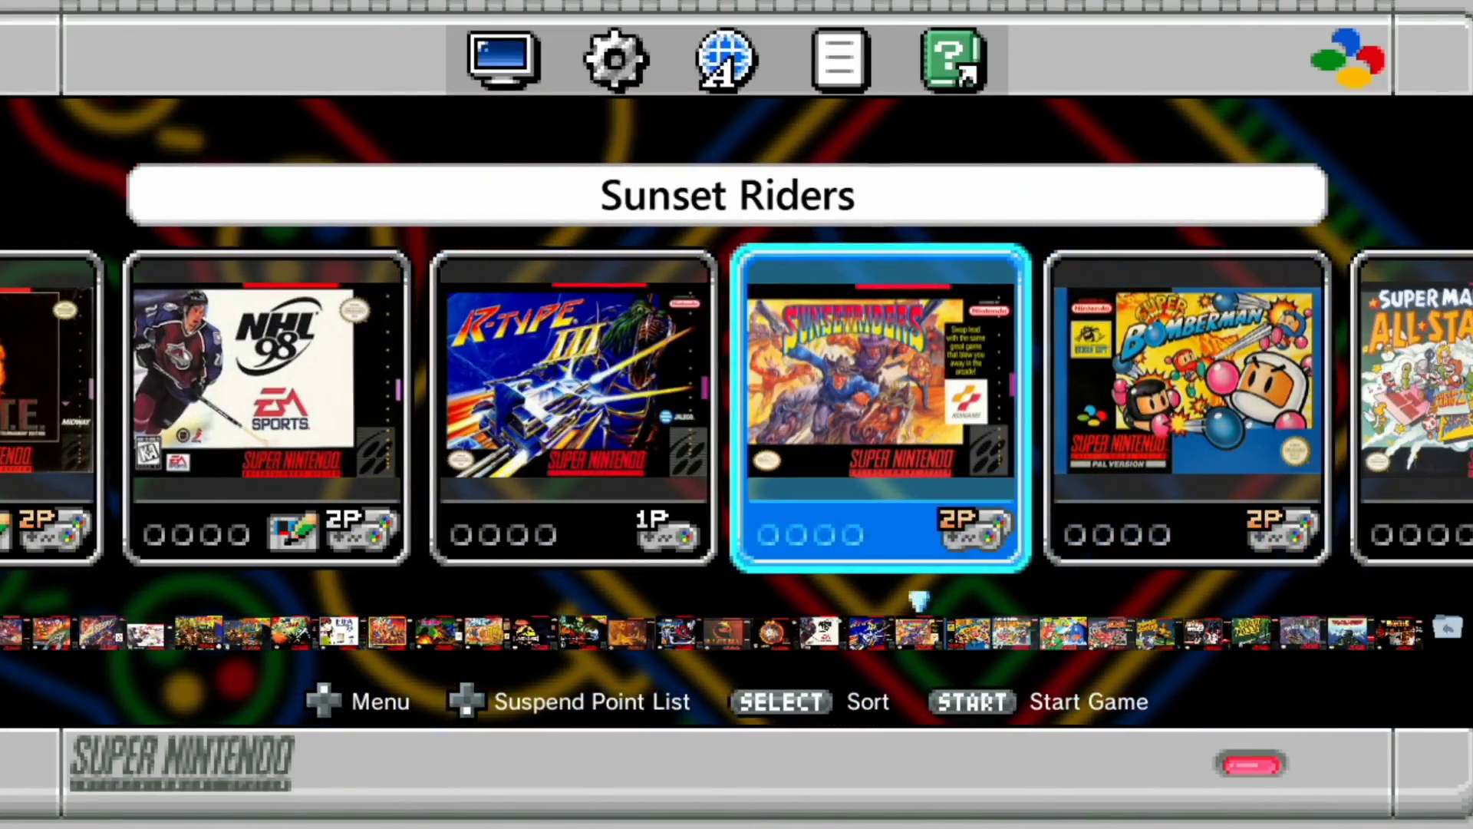
key(Right)
key(Right)
key(Right)
key(Right)
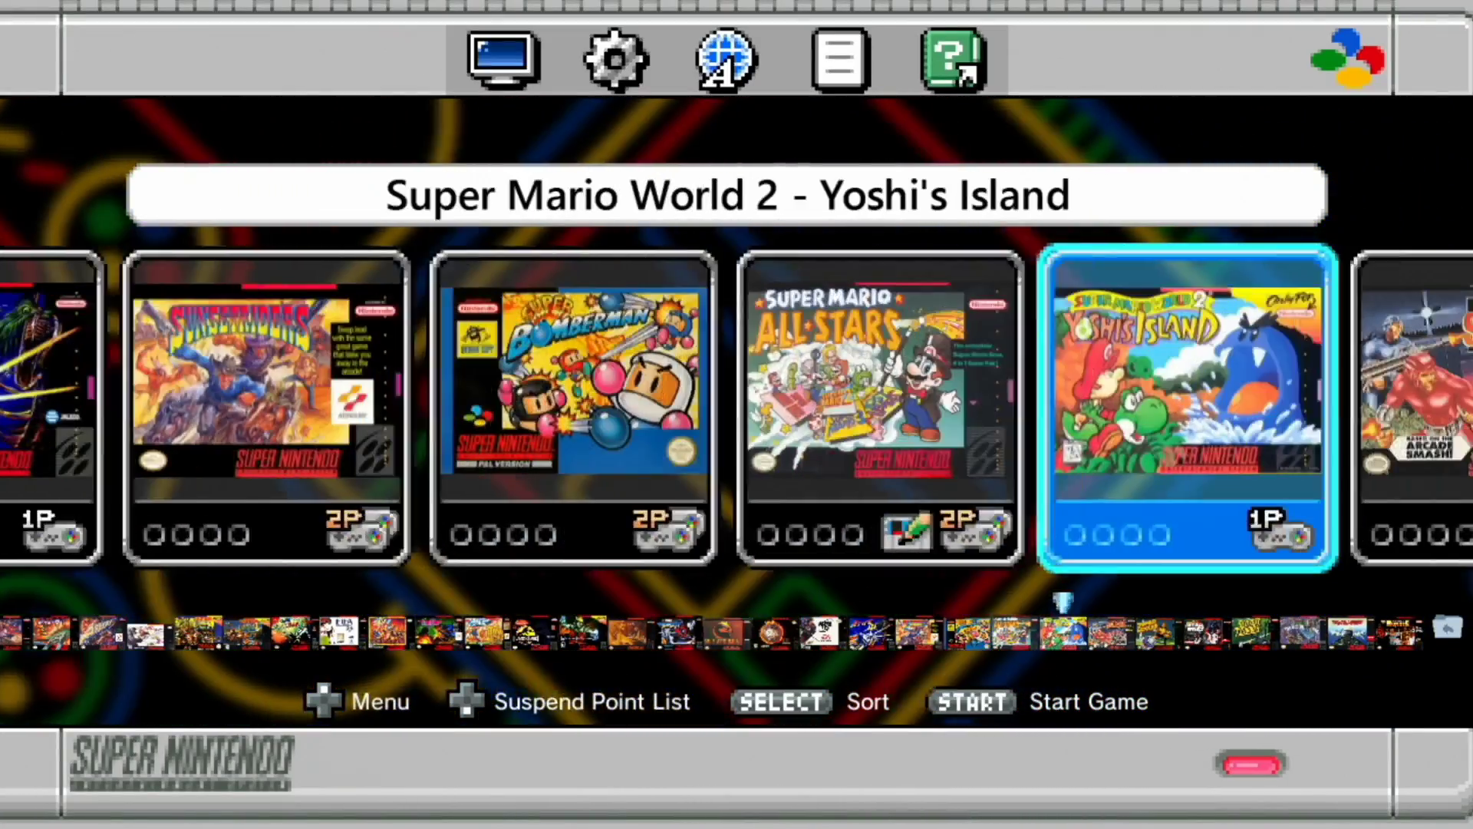
Launch Super Mario All-Stars and start a new Super Mario 3 game in File A
key(Left)
key(Return)
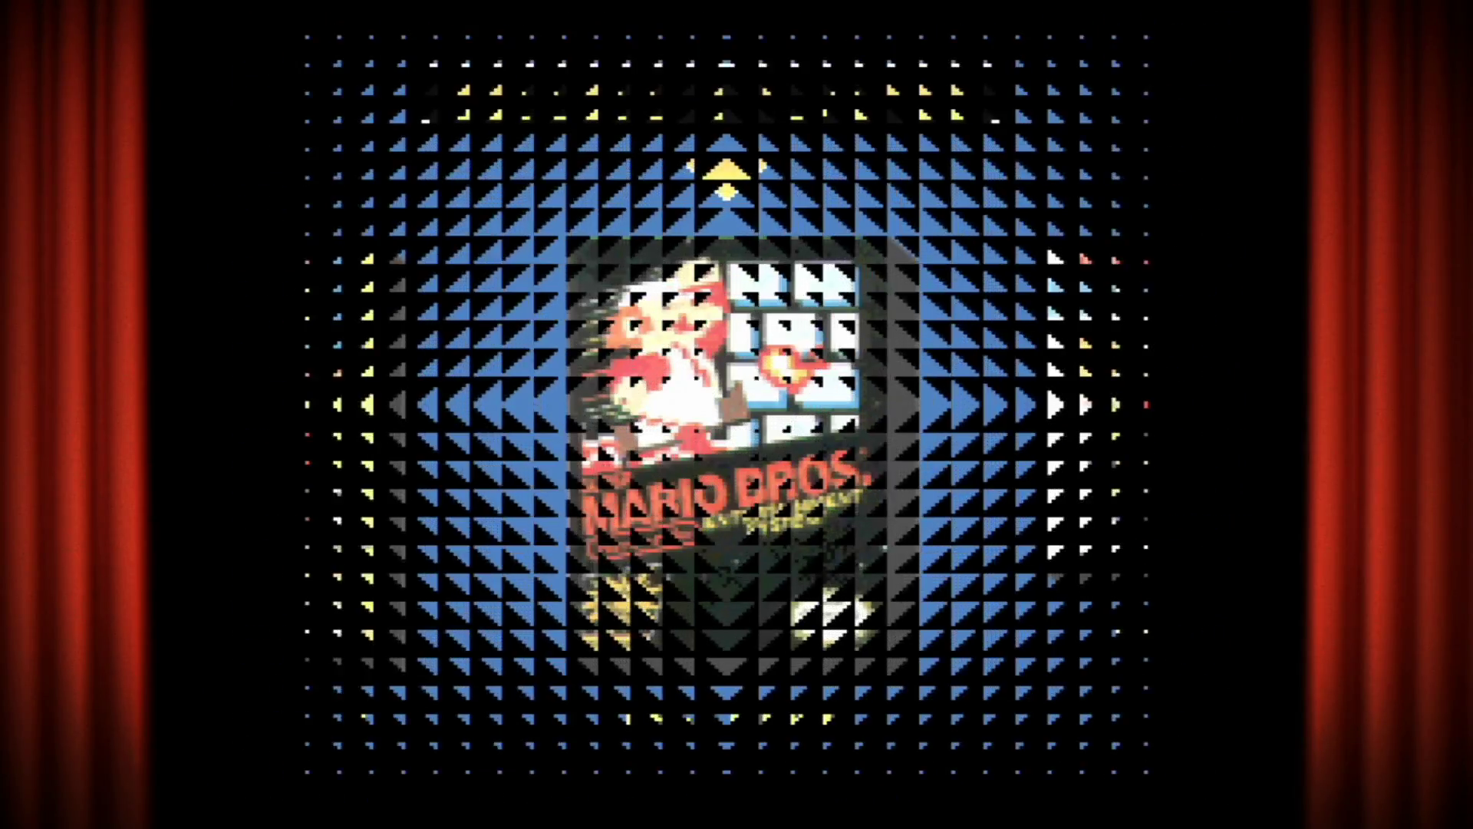
key(Right)
key(Right)
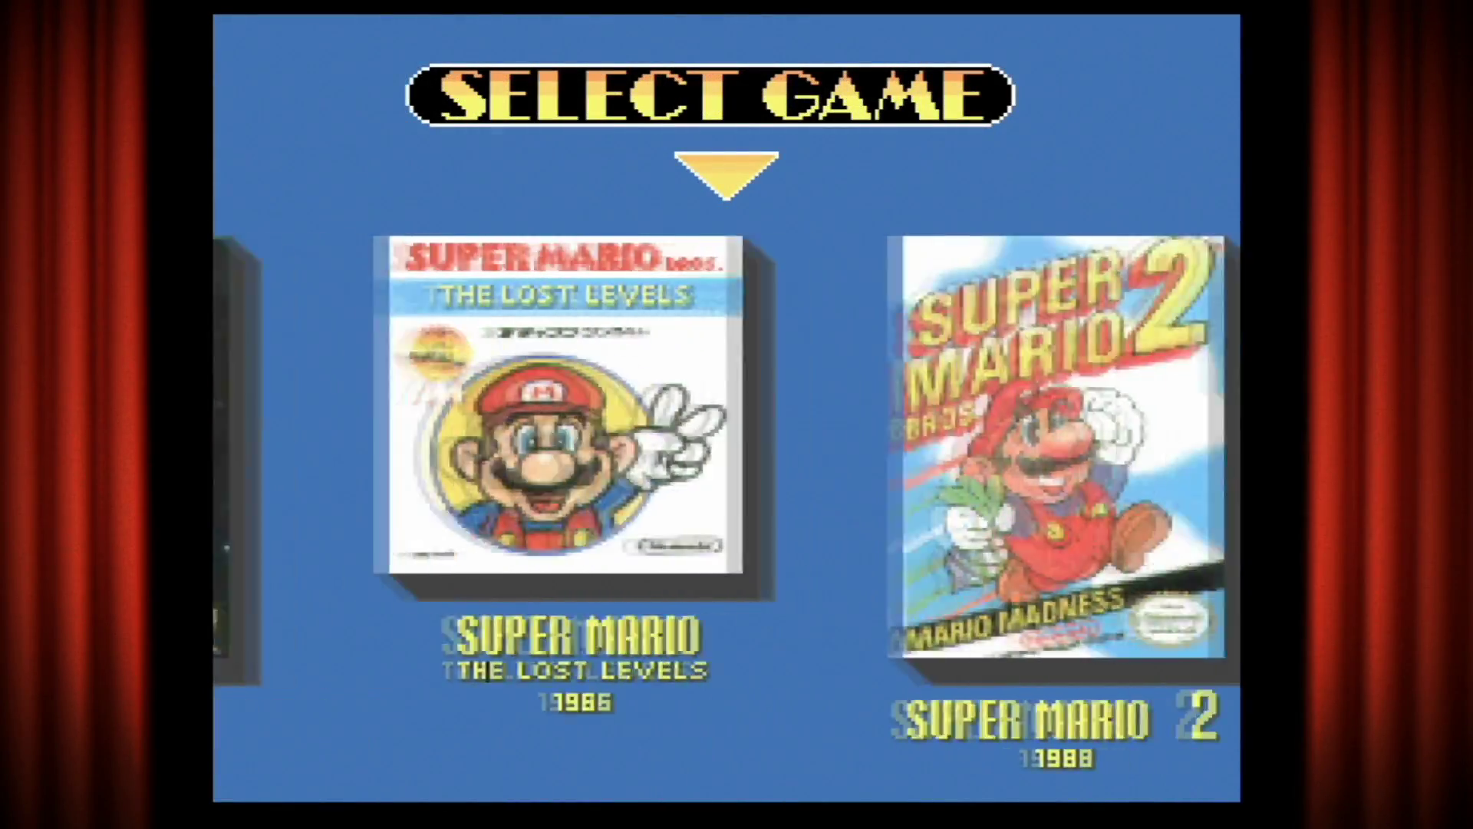
key(Right)
key(Left)
key(Return)
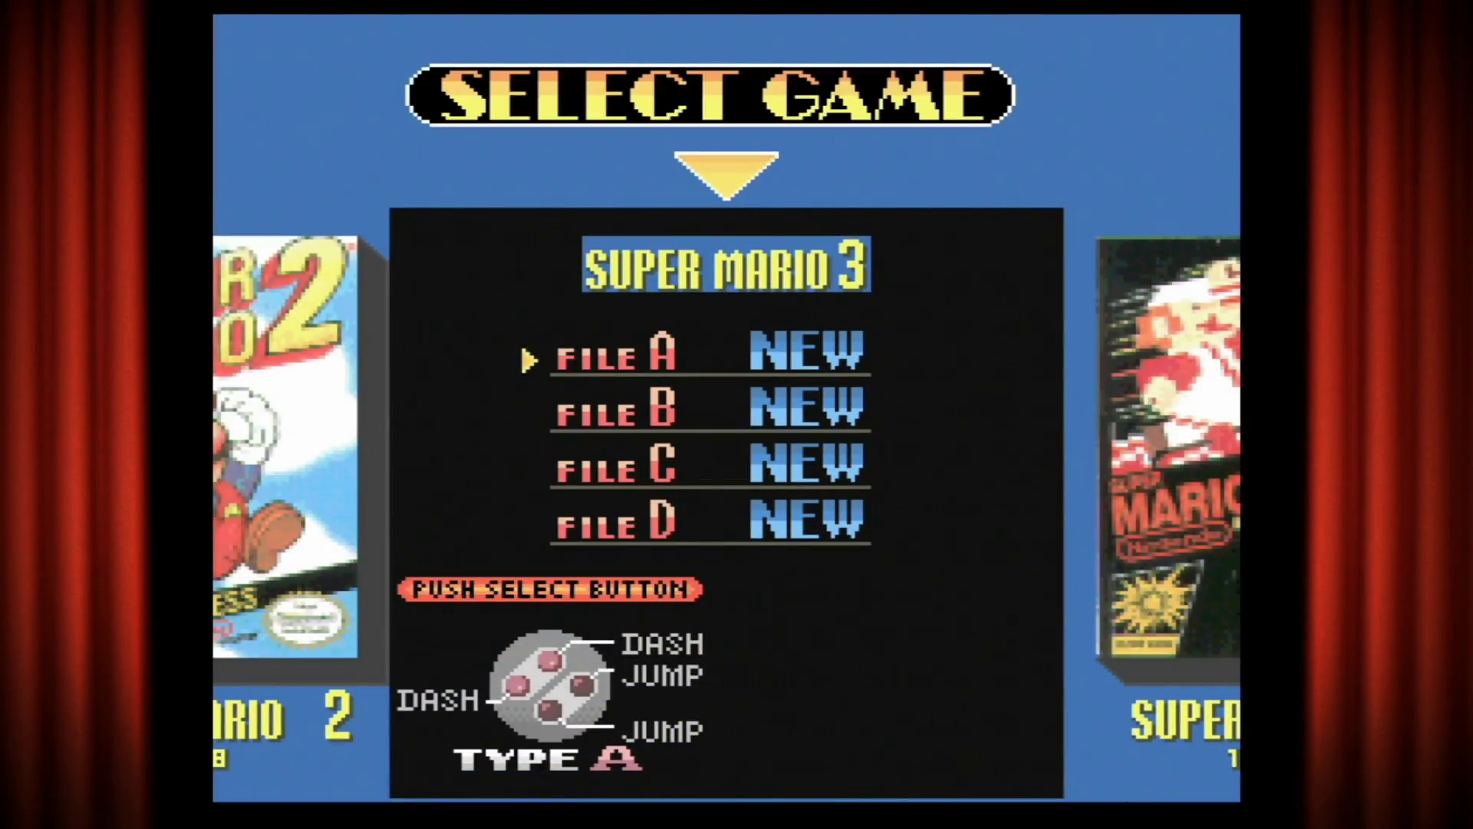
key(Return)
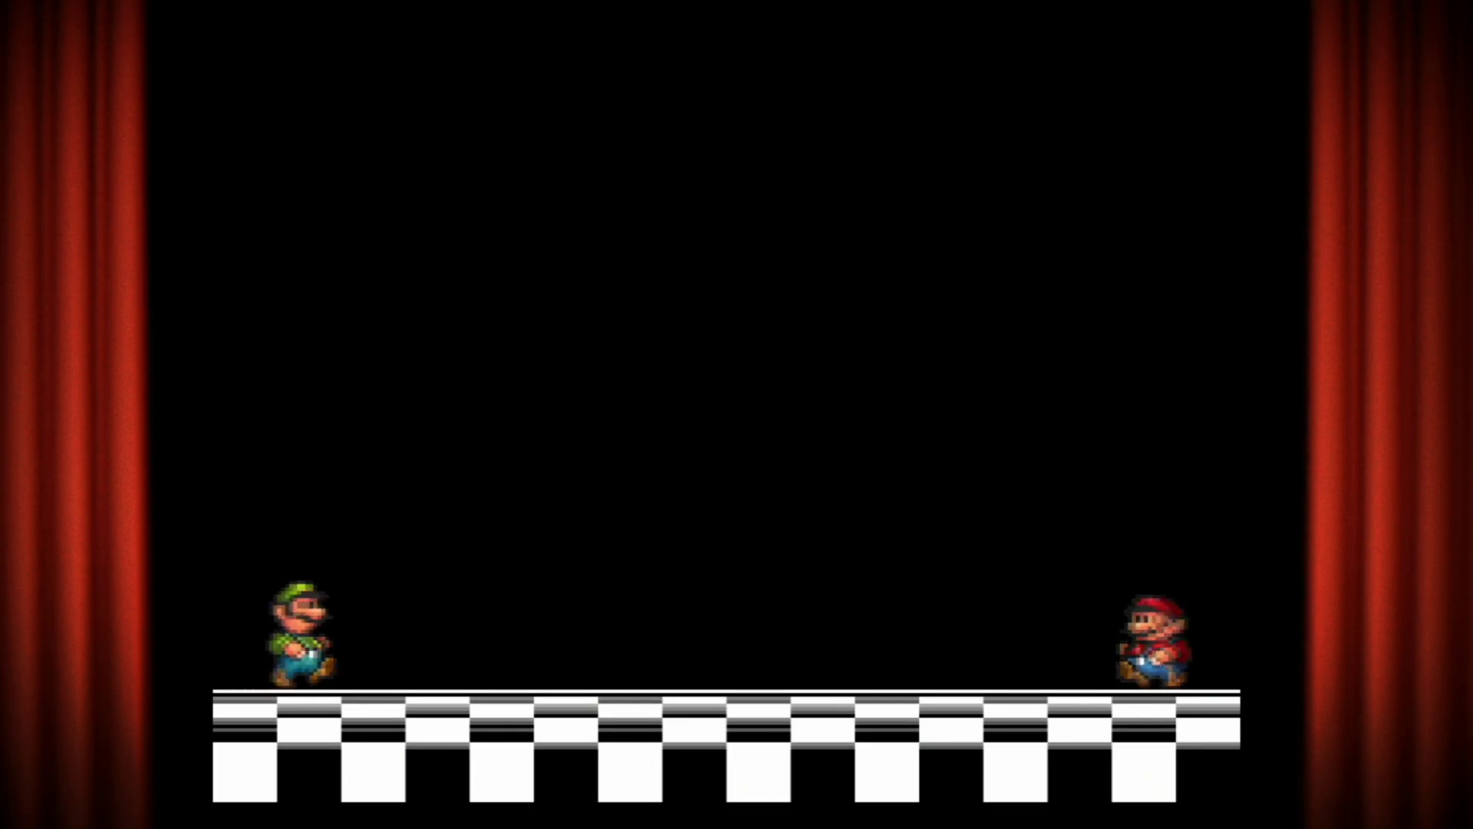
key(Return)
key(Return)
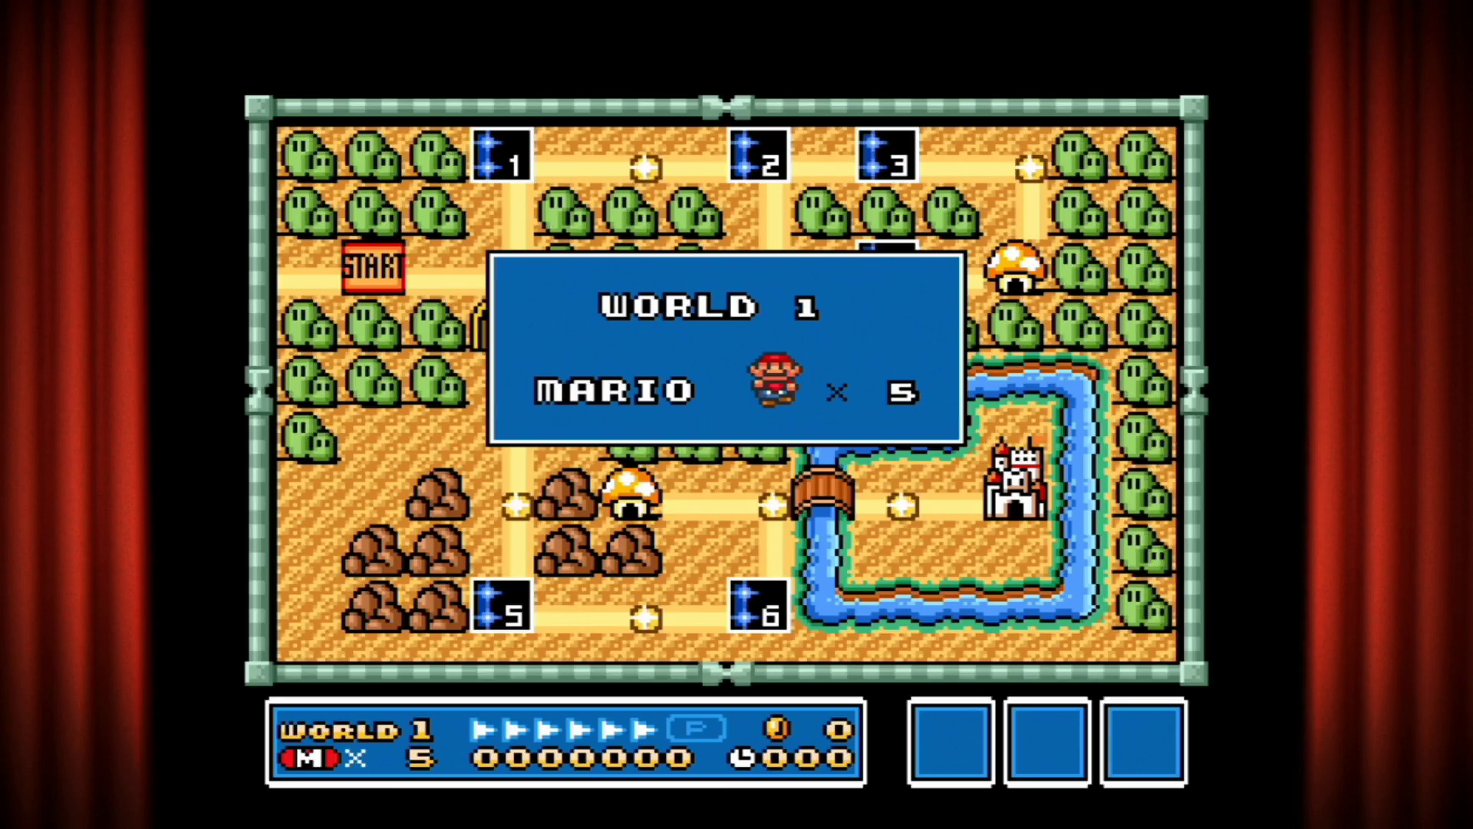
Enter level 1 of World 1, make Mario run and jump, and bring up the pause options
key(Right)
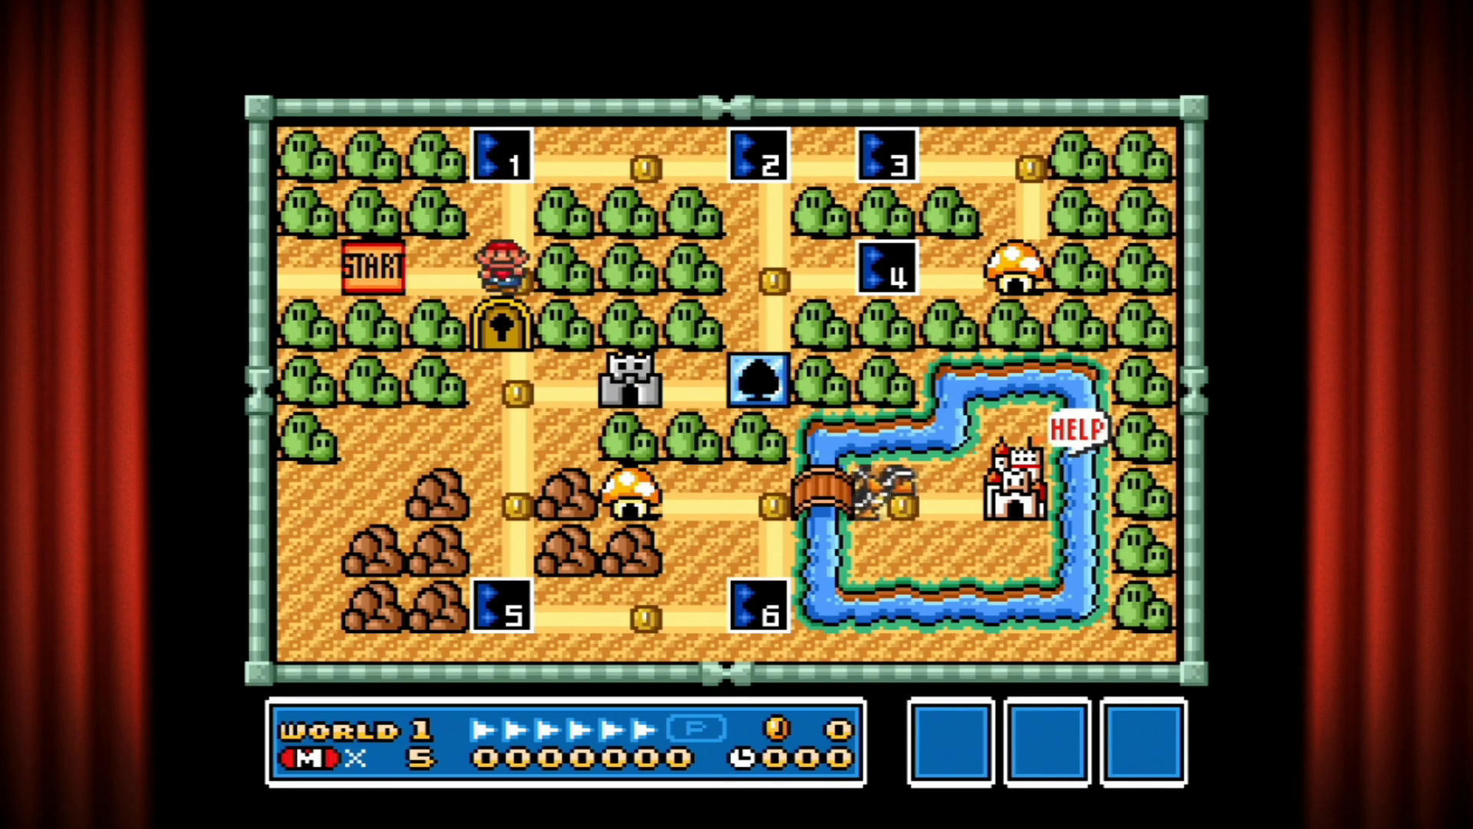
key(x)
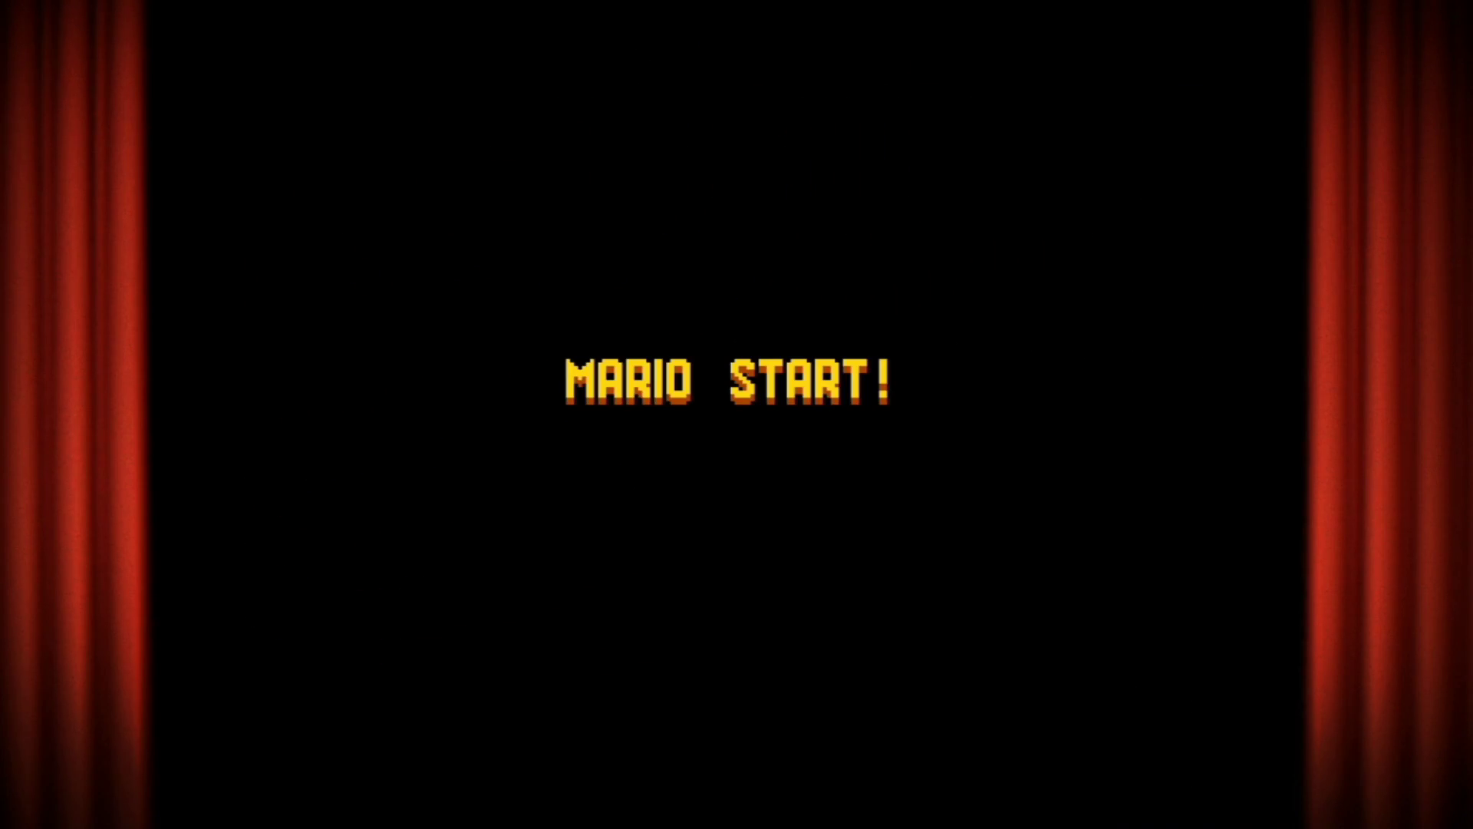
key(Right)
key(x)
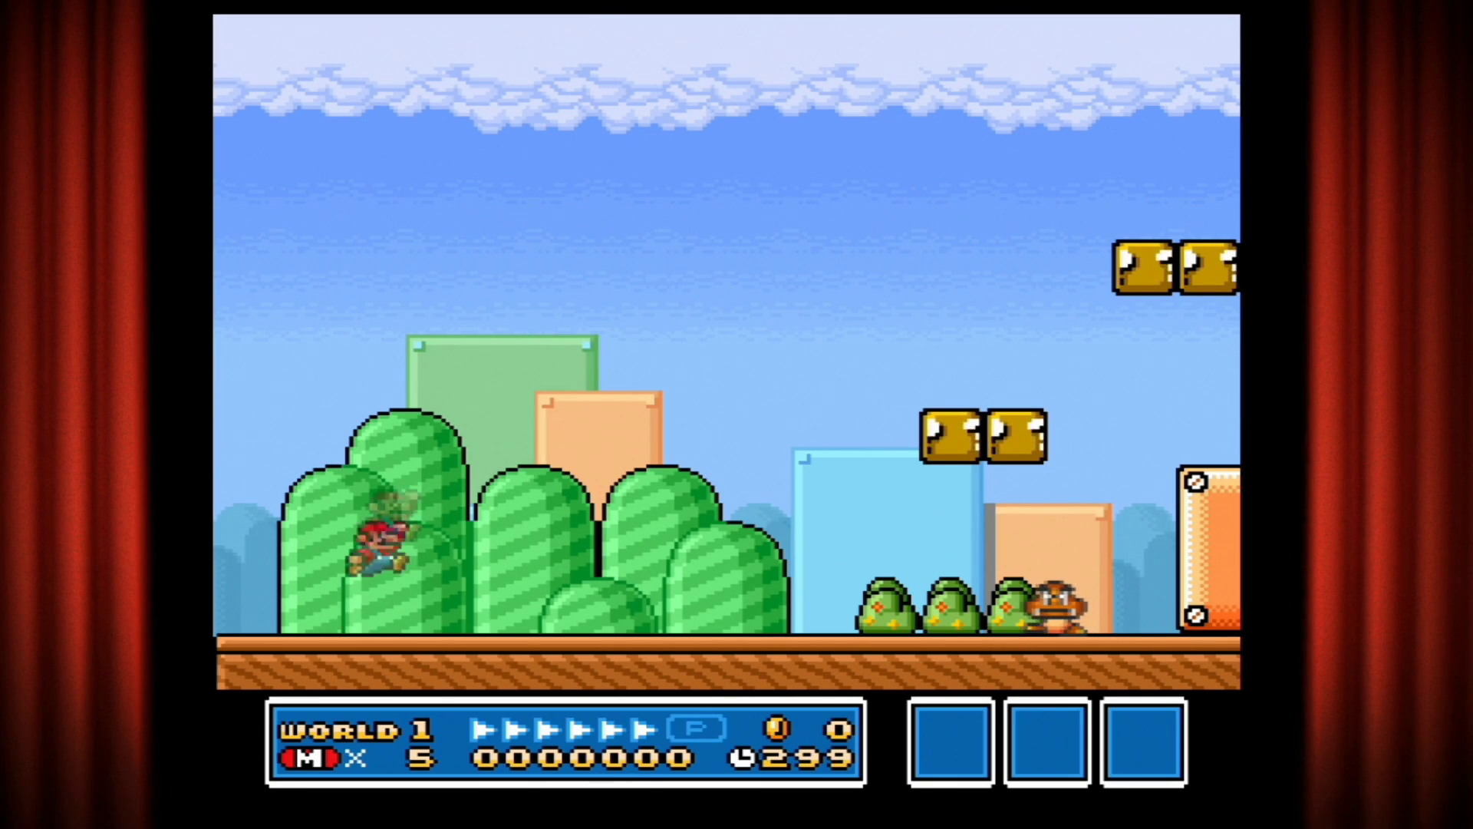
key(Return)
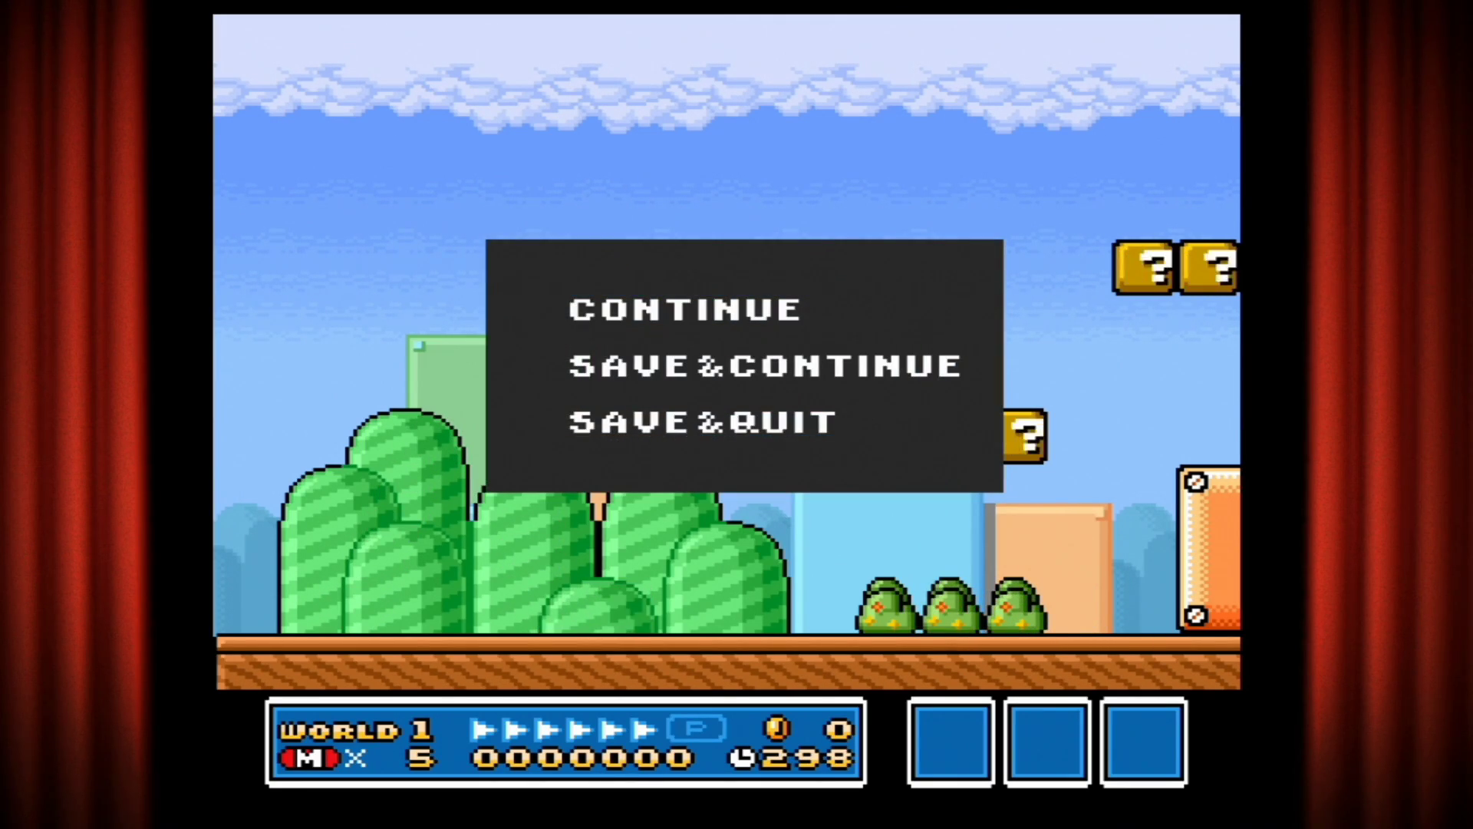
Close the pause options, return to the console's home screen and save the Super Mario All-Stars suspend point in slot 1
key(Down)
key(Return)
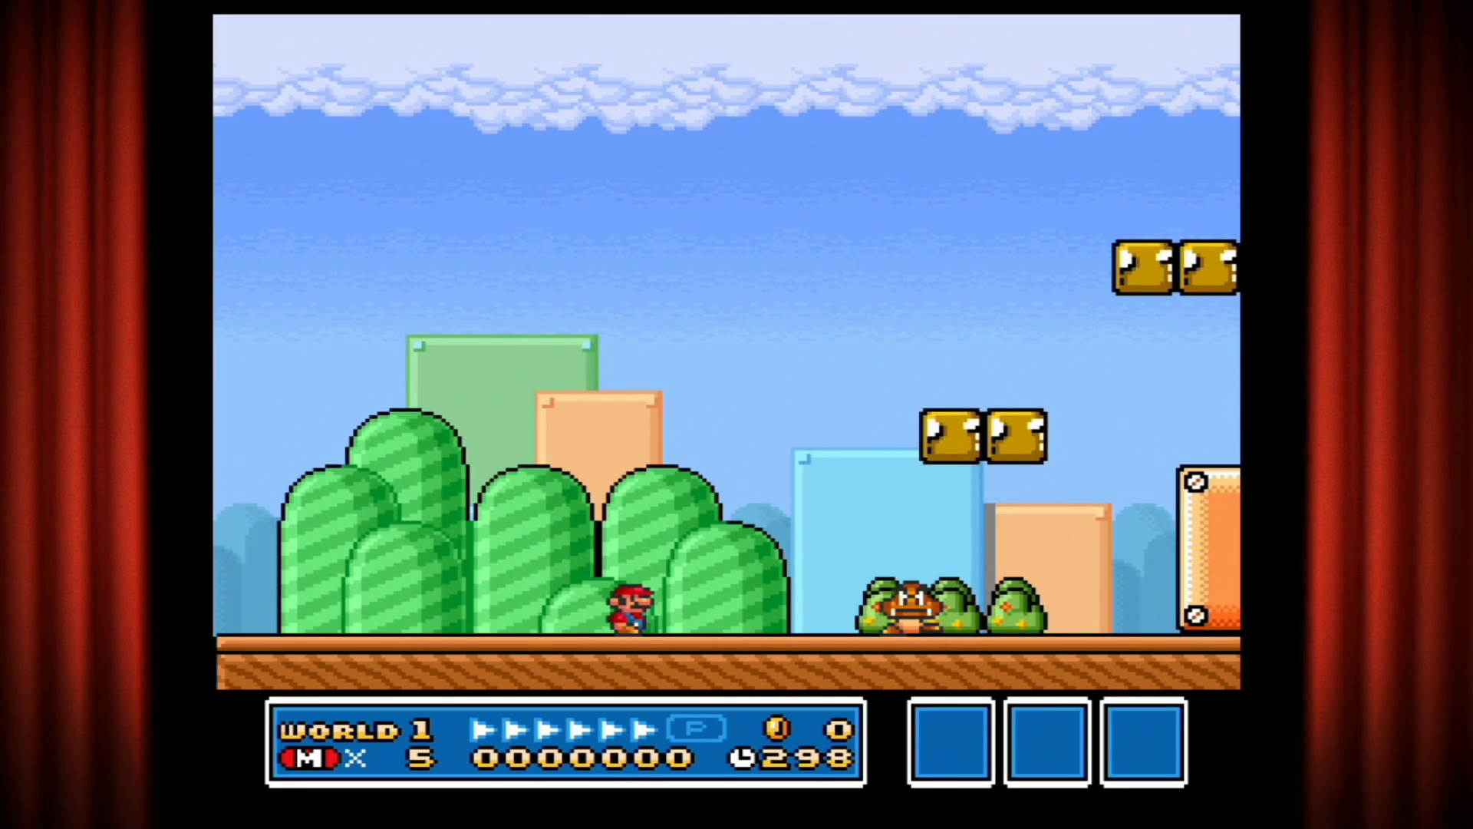
key(Escape)
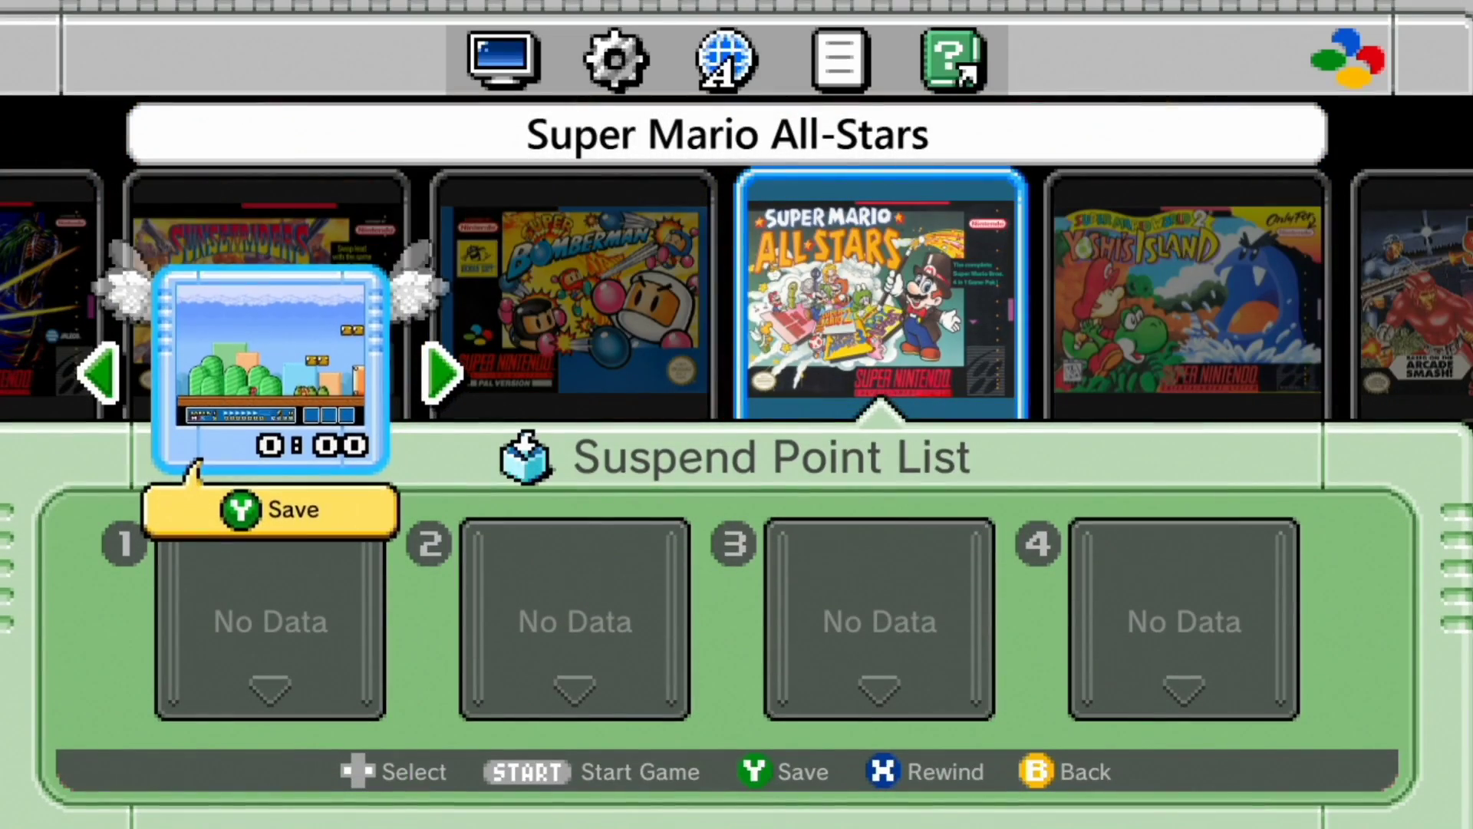
key(y)
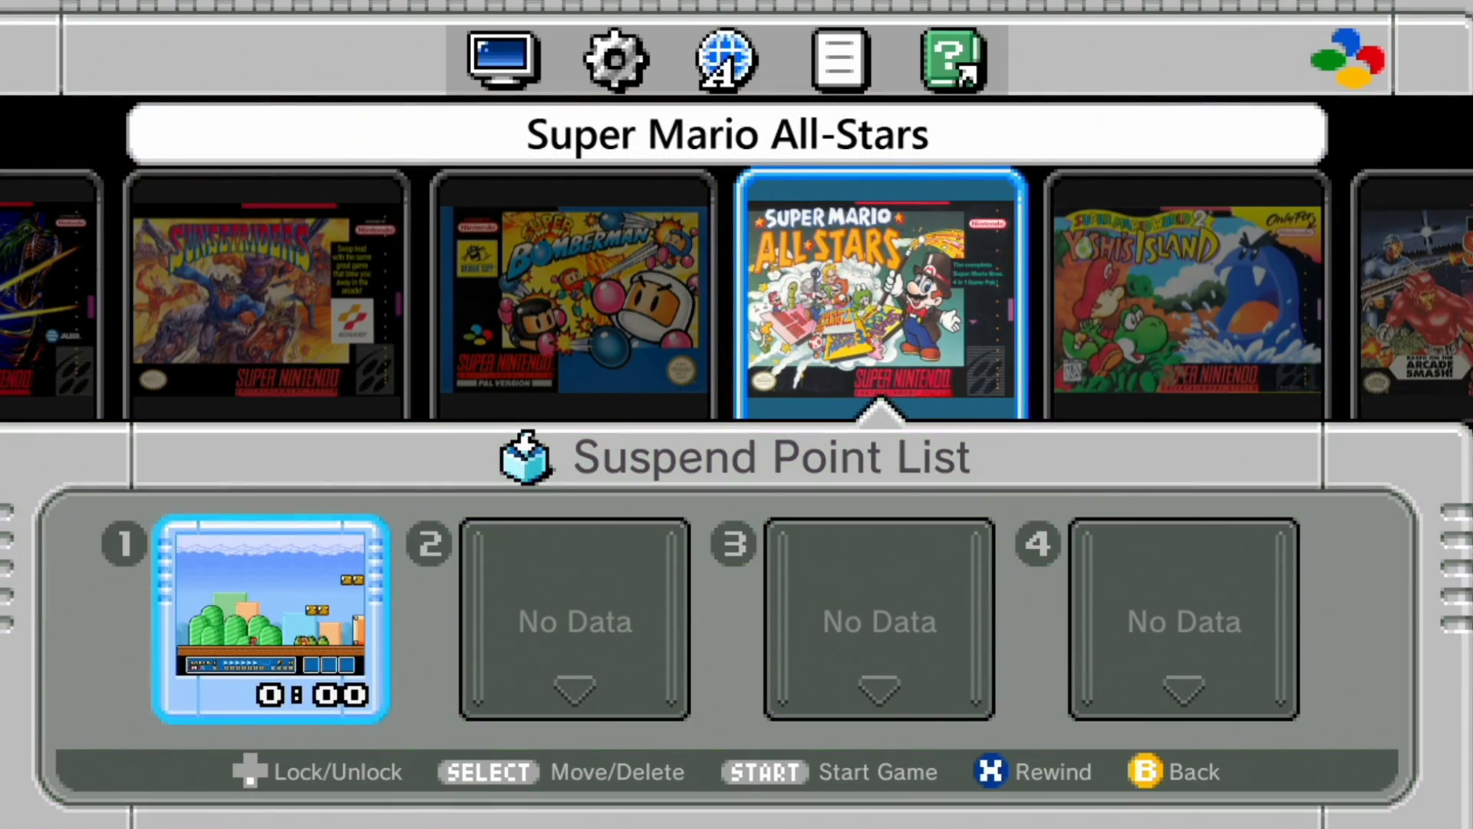
key(Up)
key(Down)
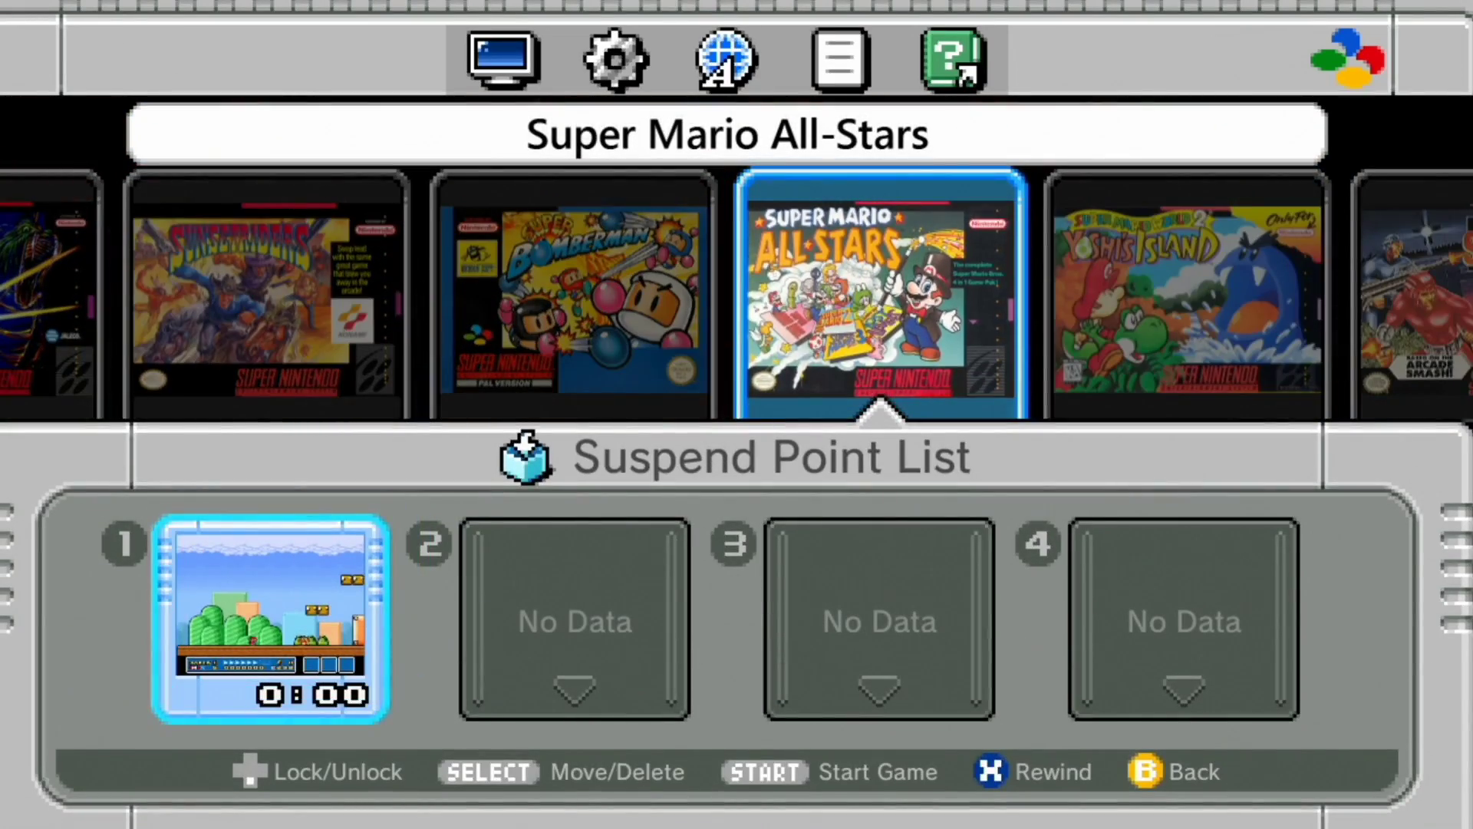
Resume the game from suspend point 1, hit the two lower question blocks with Mario and pause the level
key(Return)
key(Right)
key(b)
key(b)
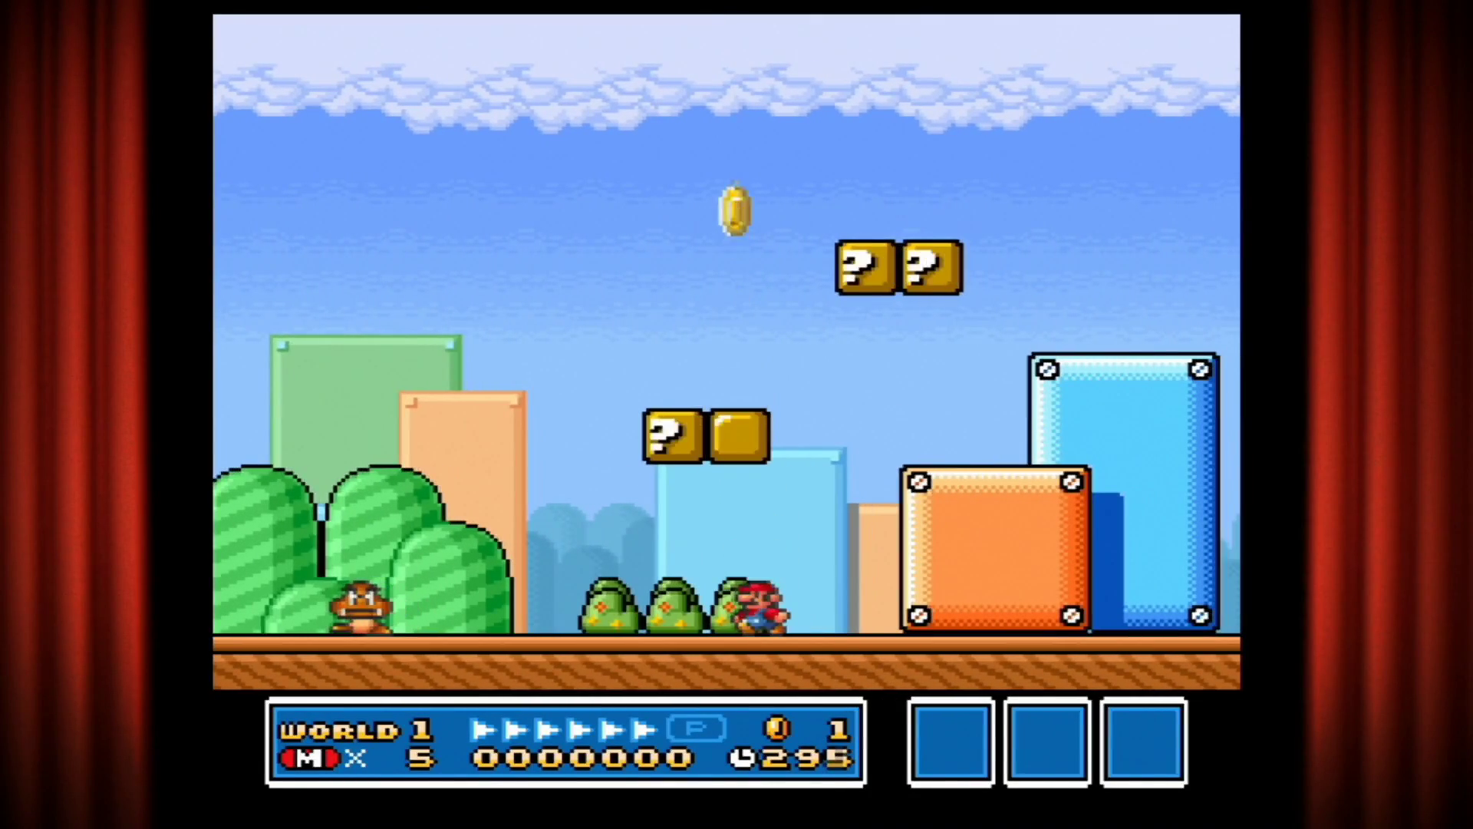
key(Right)
key(b)
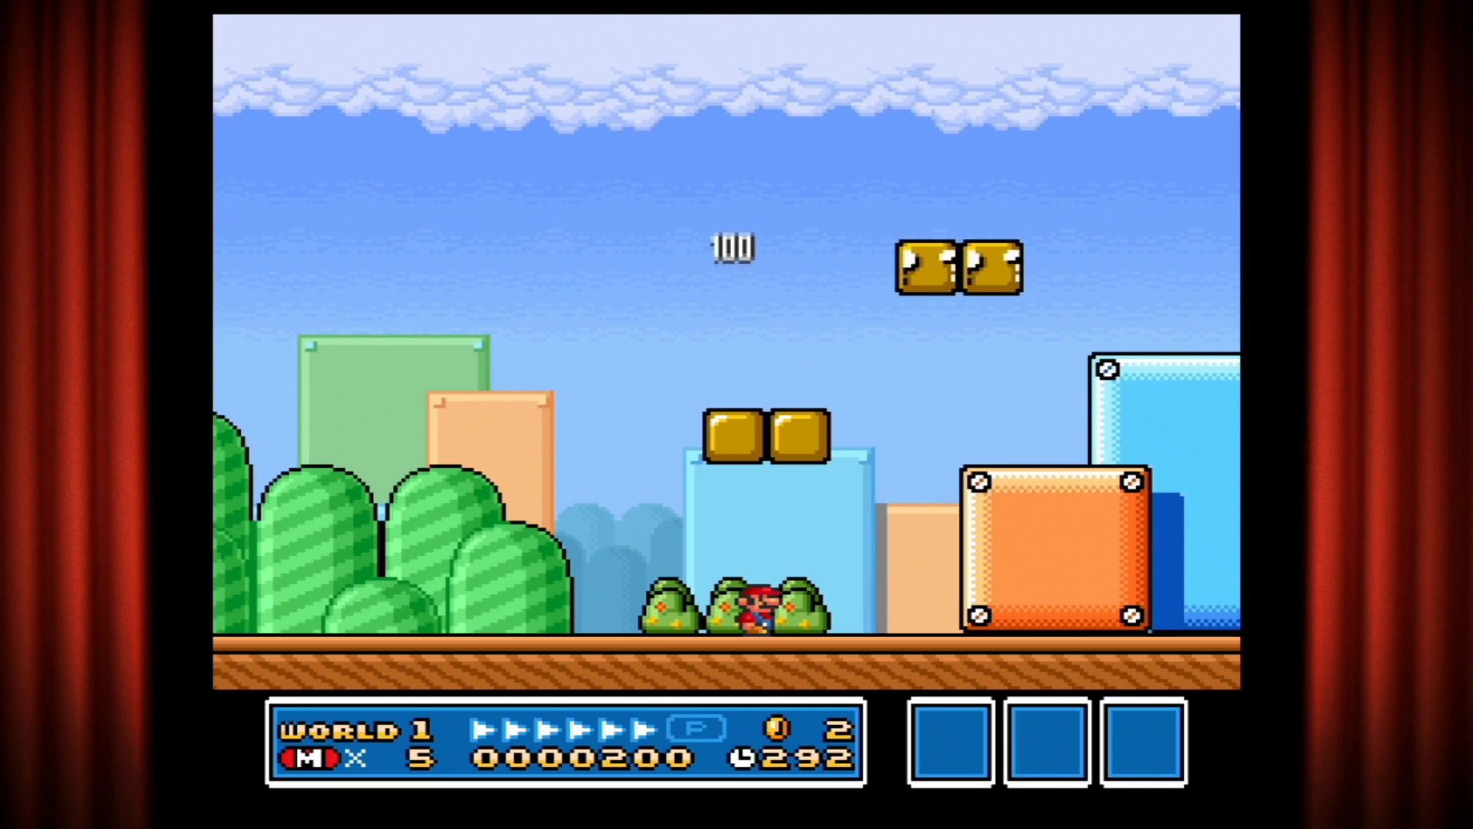
key(Return)
key(Return)
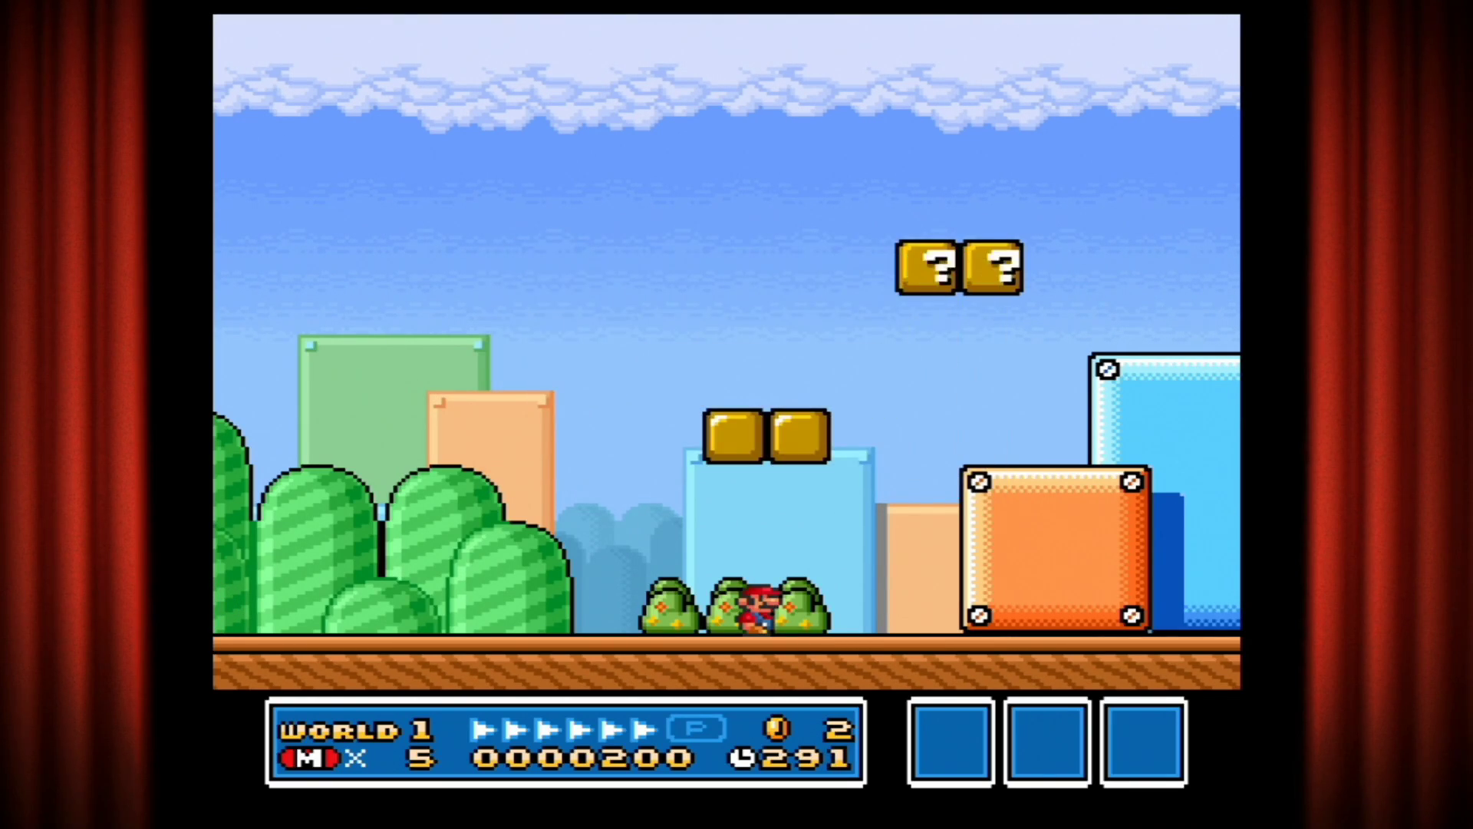
key(Return)
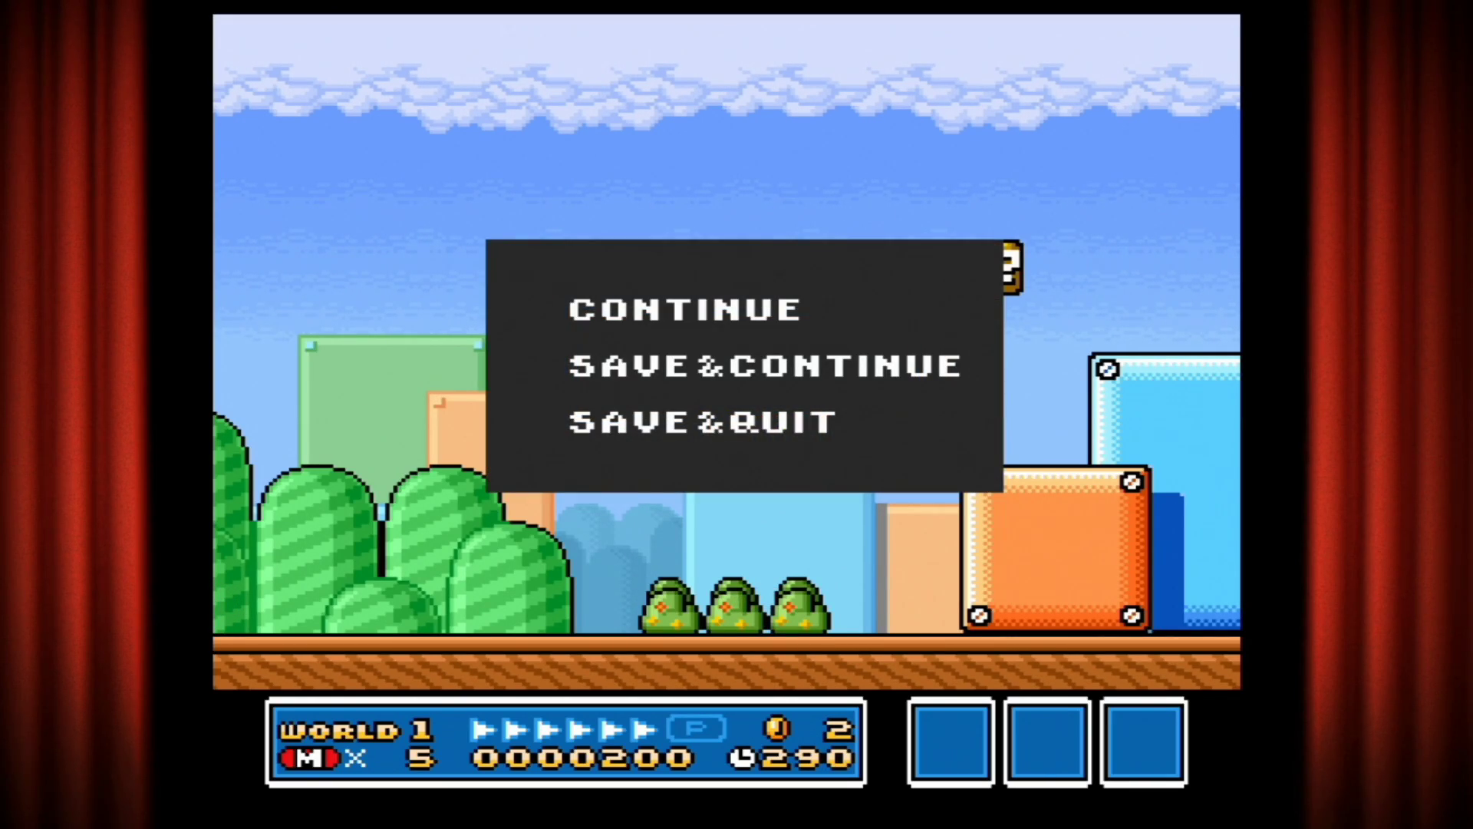
Return to the suspend point list, rewind the recorded play to the start of the level and resume from there
key(Escape)
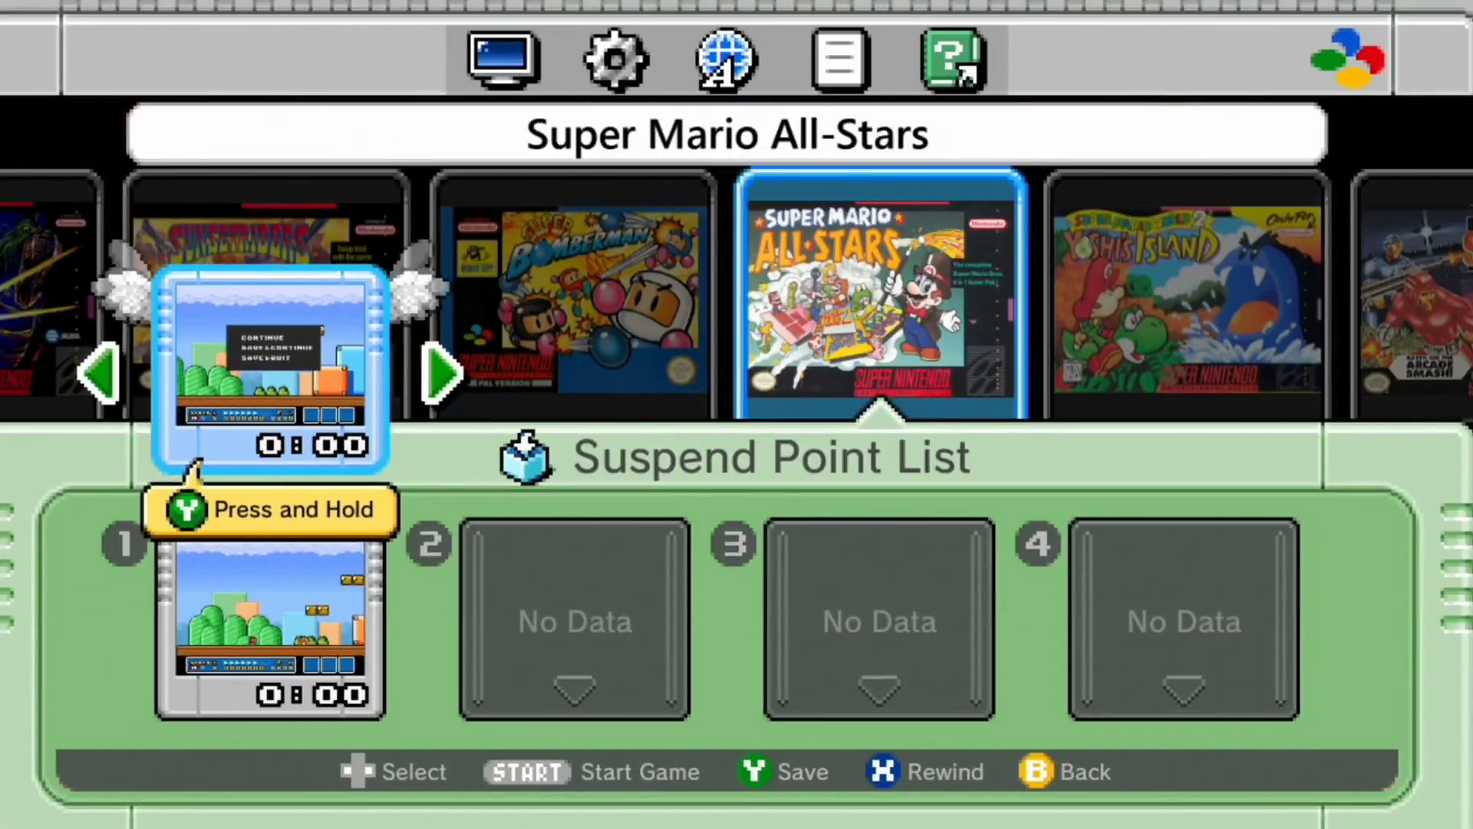
key(x)
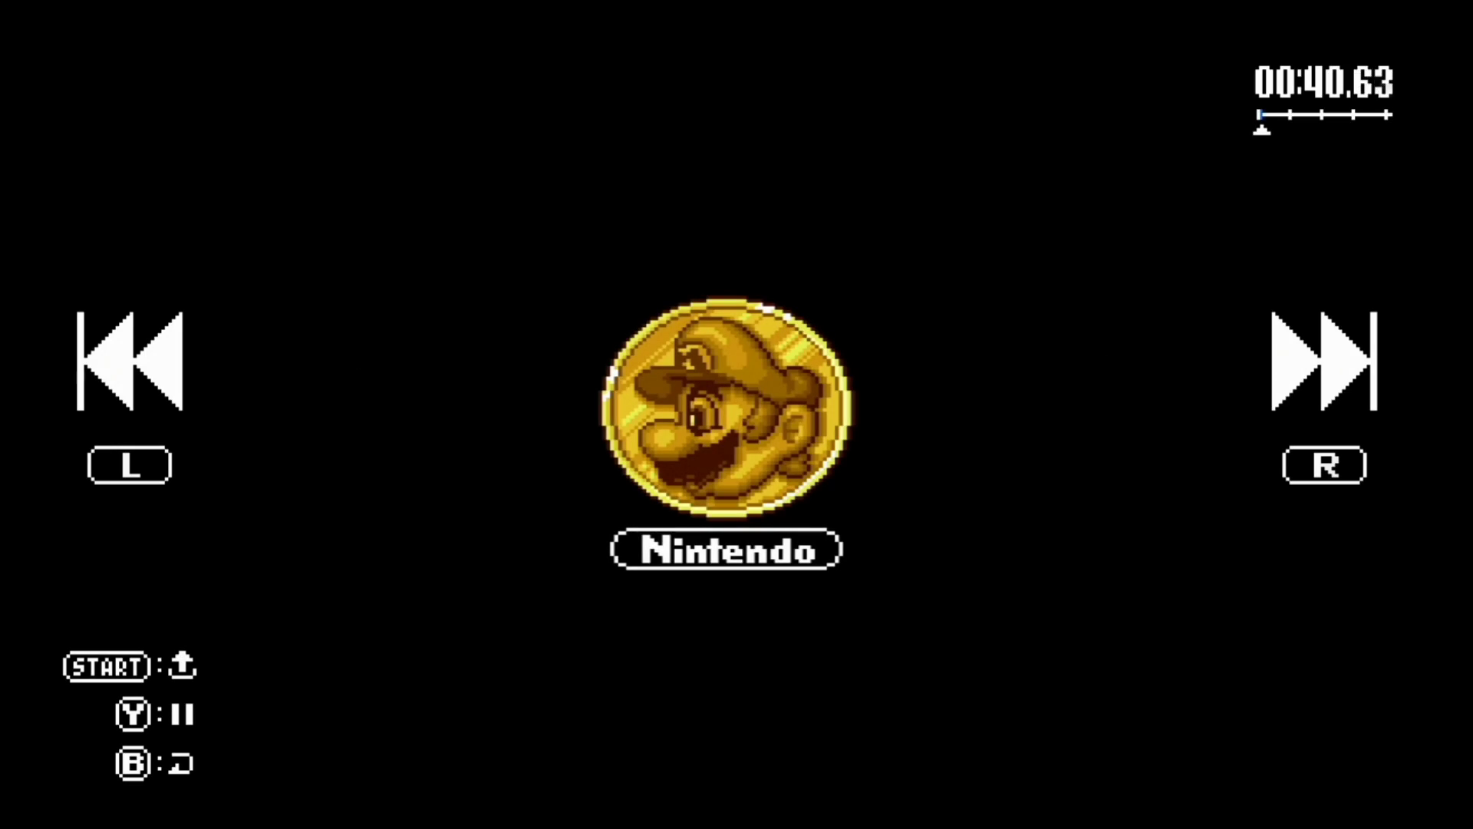
key(r)
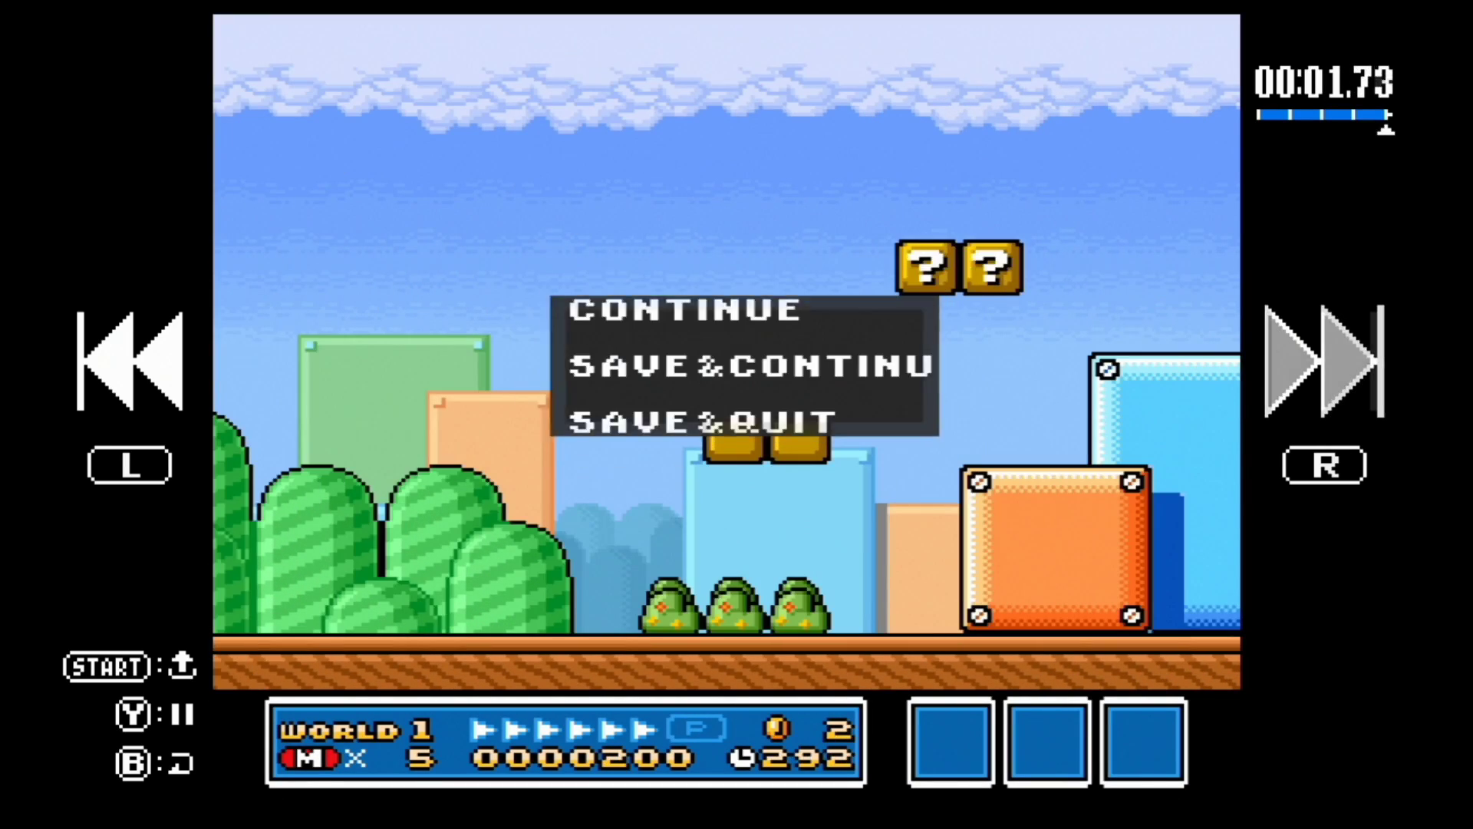
key(l)
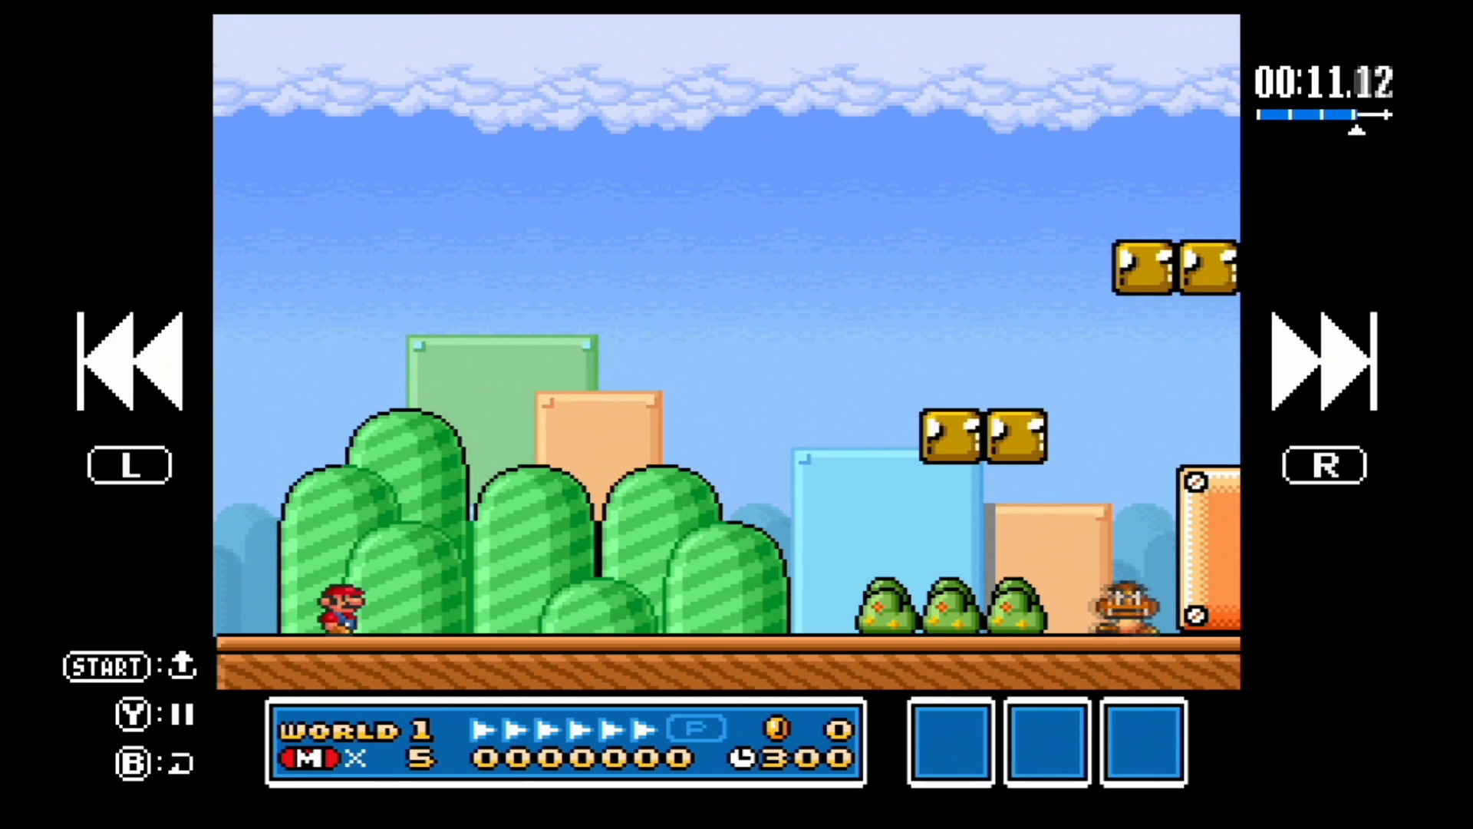
key(l)
key(r)
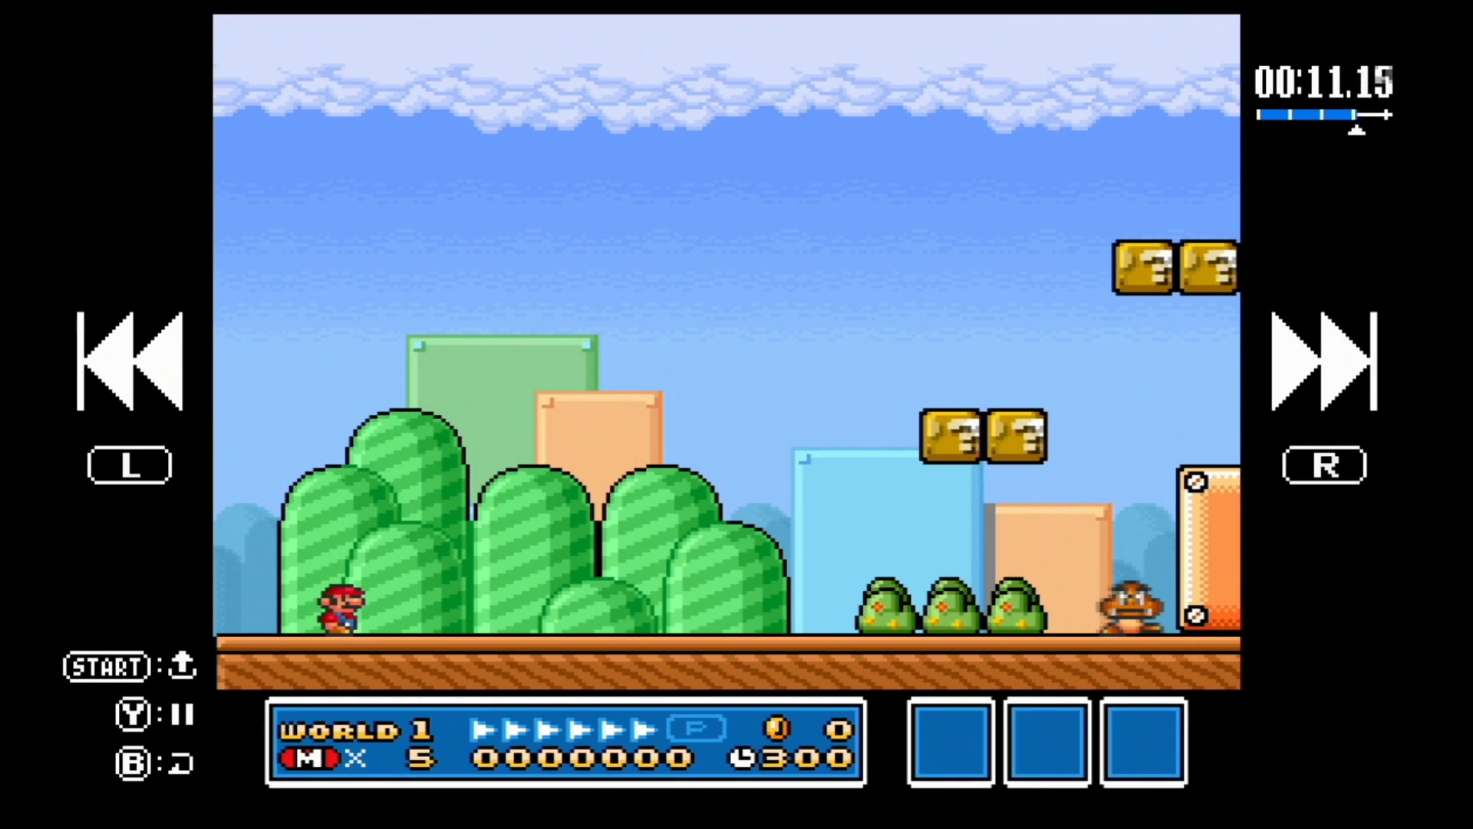
key(Return)
Run and jump Mario through the level, hit question blocks to release a mushroom, pause past the blue block and leave the game
key(Right)
key(a)
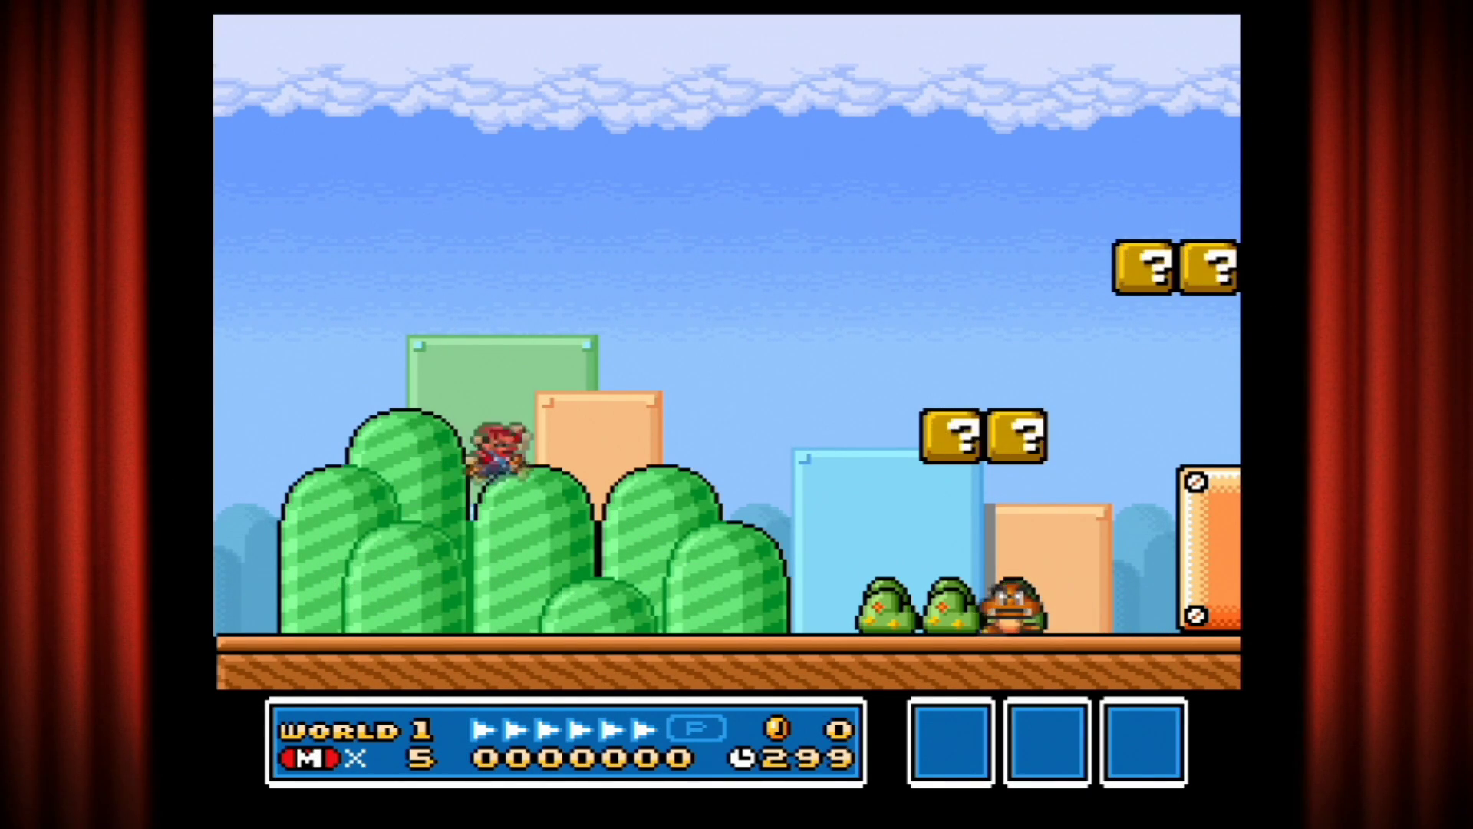
key(a)
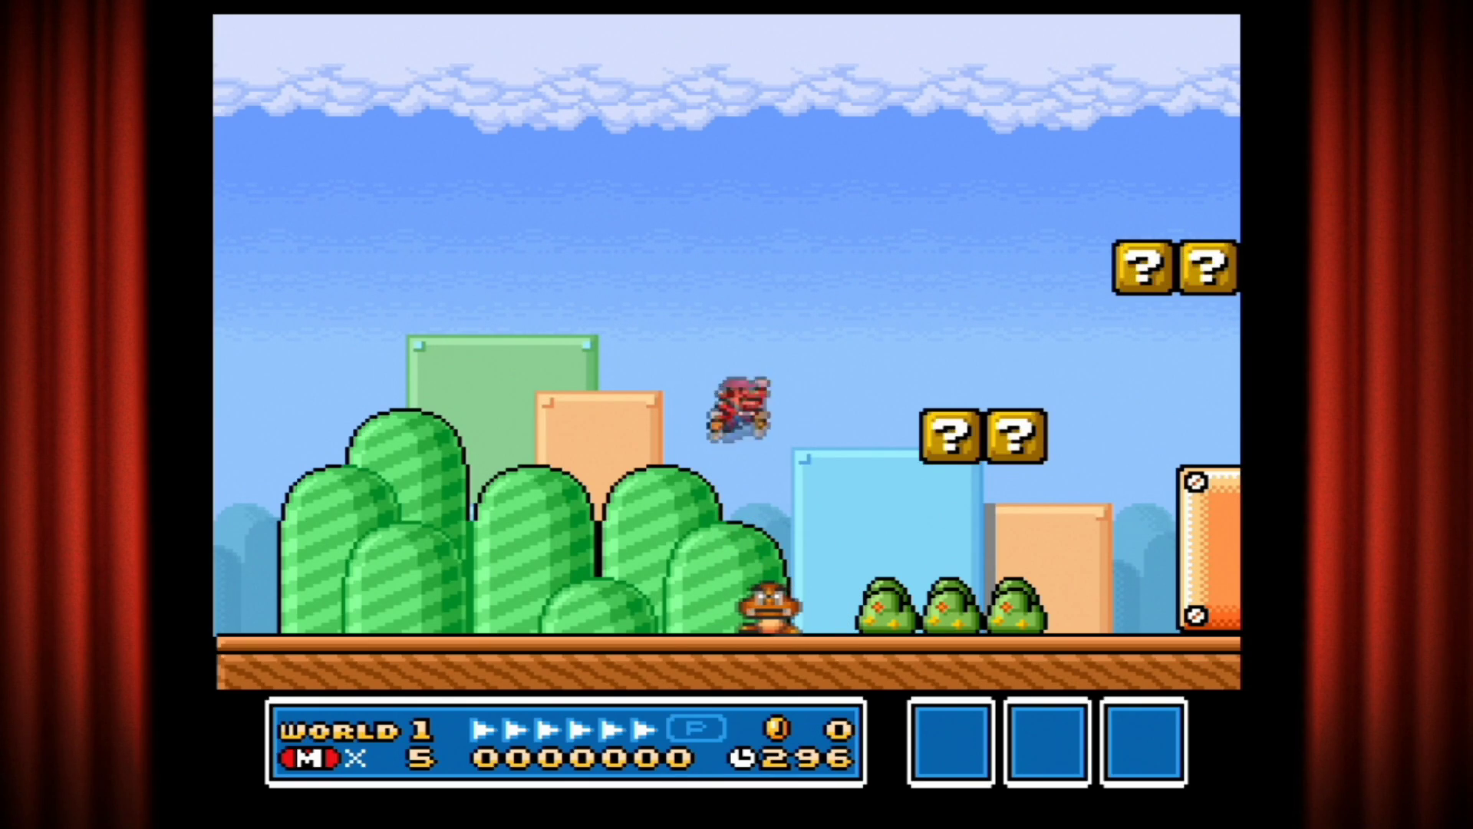
key(Right)
key(a)
key(Right)
key(a)
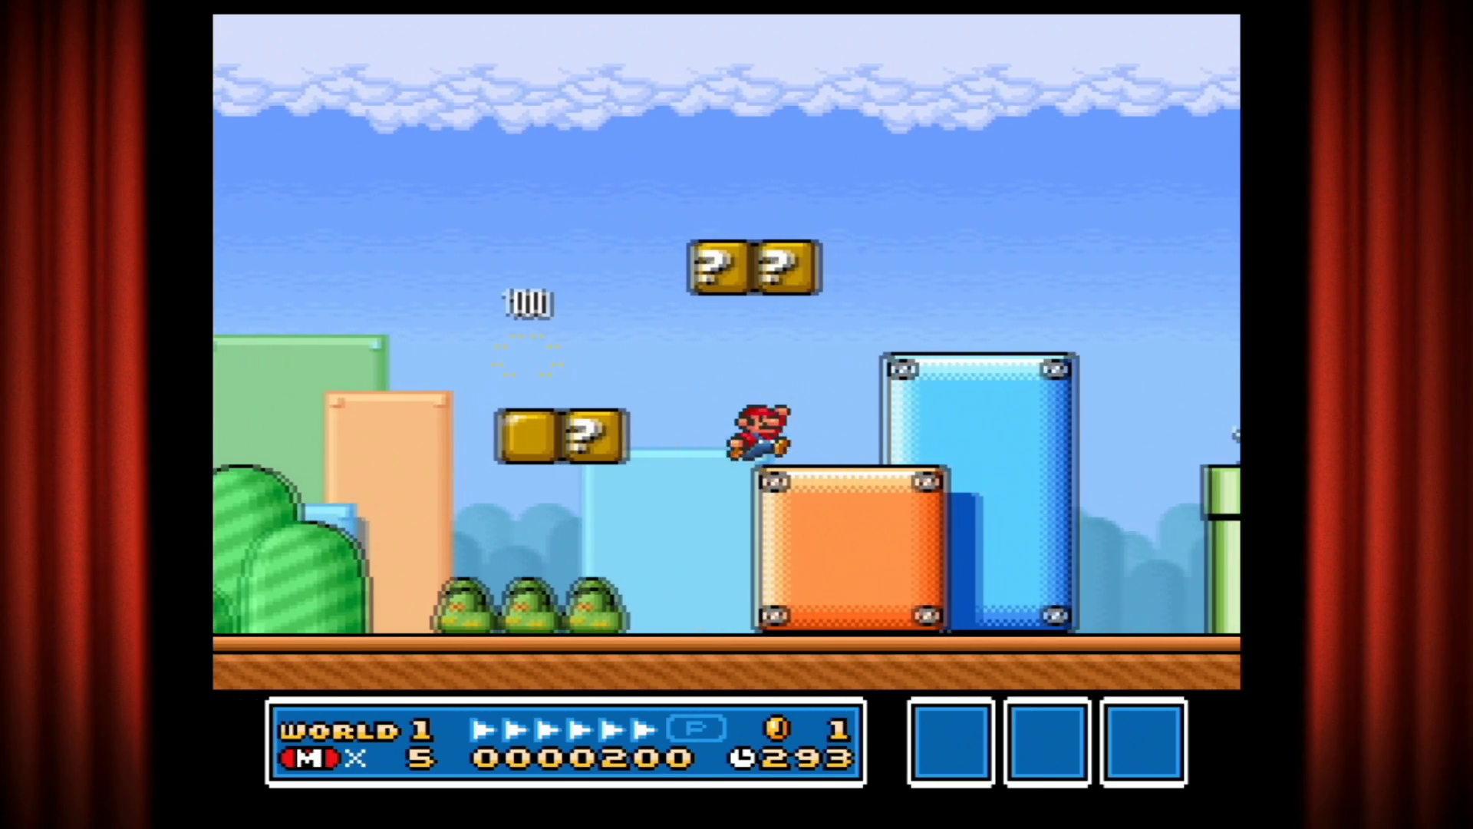
key(a)
key(Left)
key(Right)
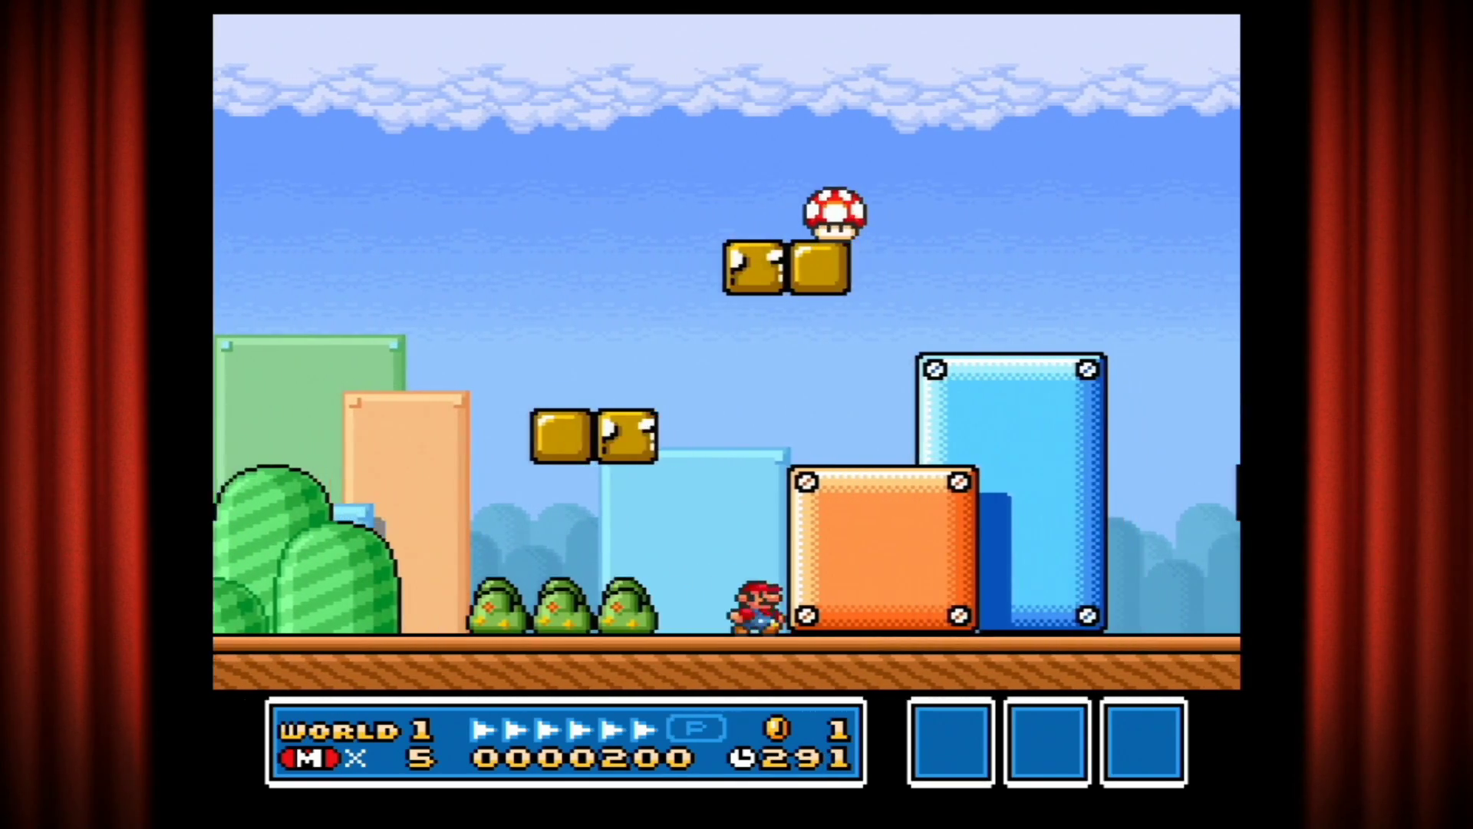
key(Right)
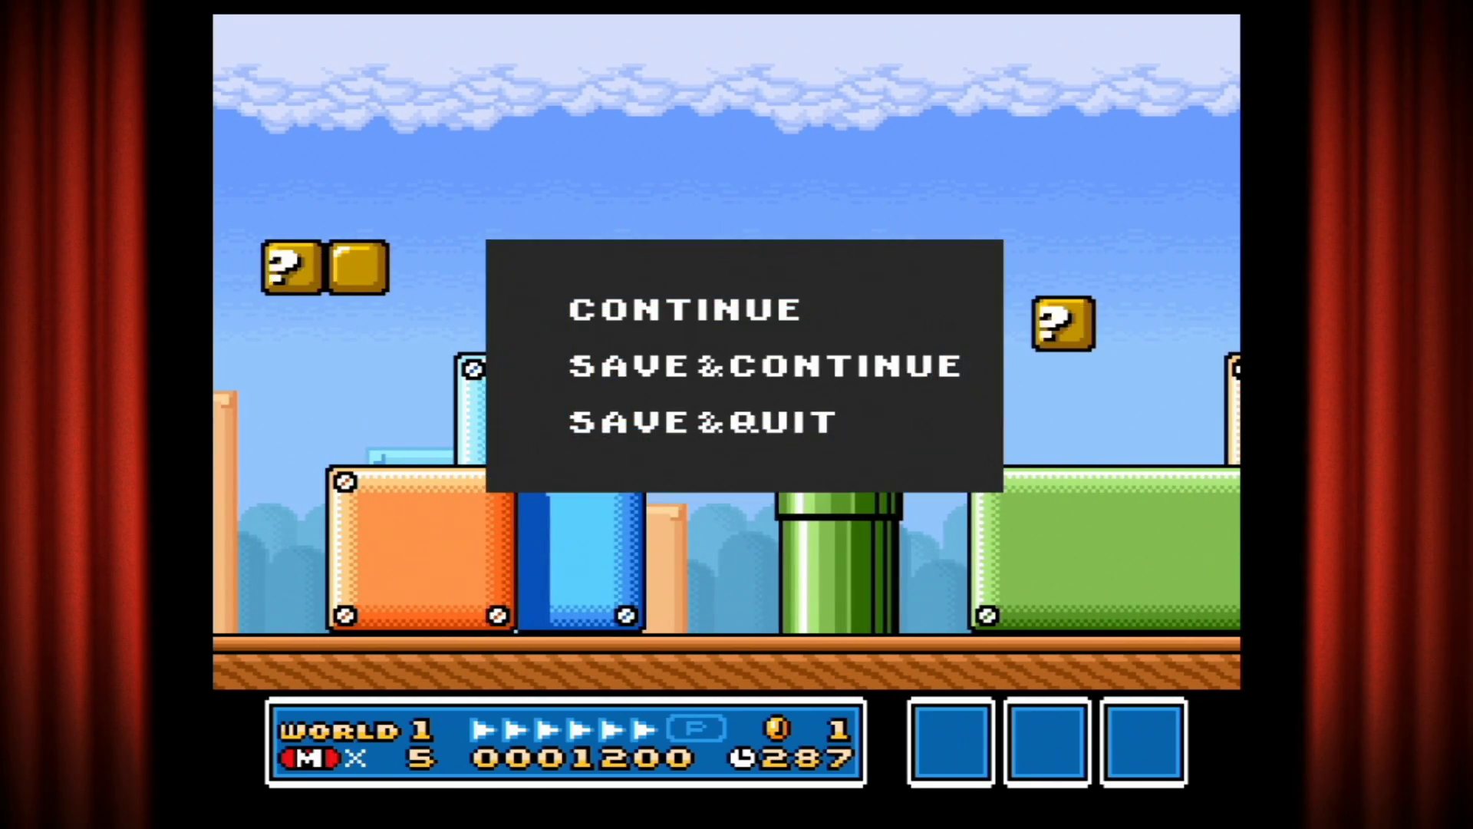
key(Escape)
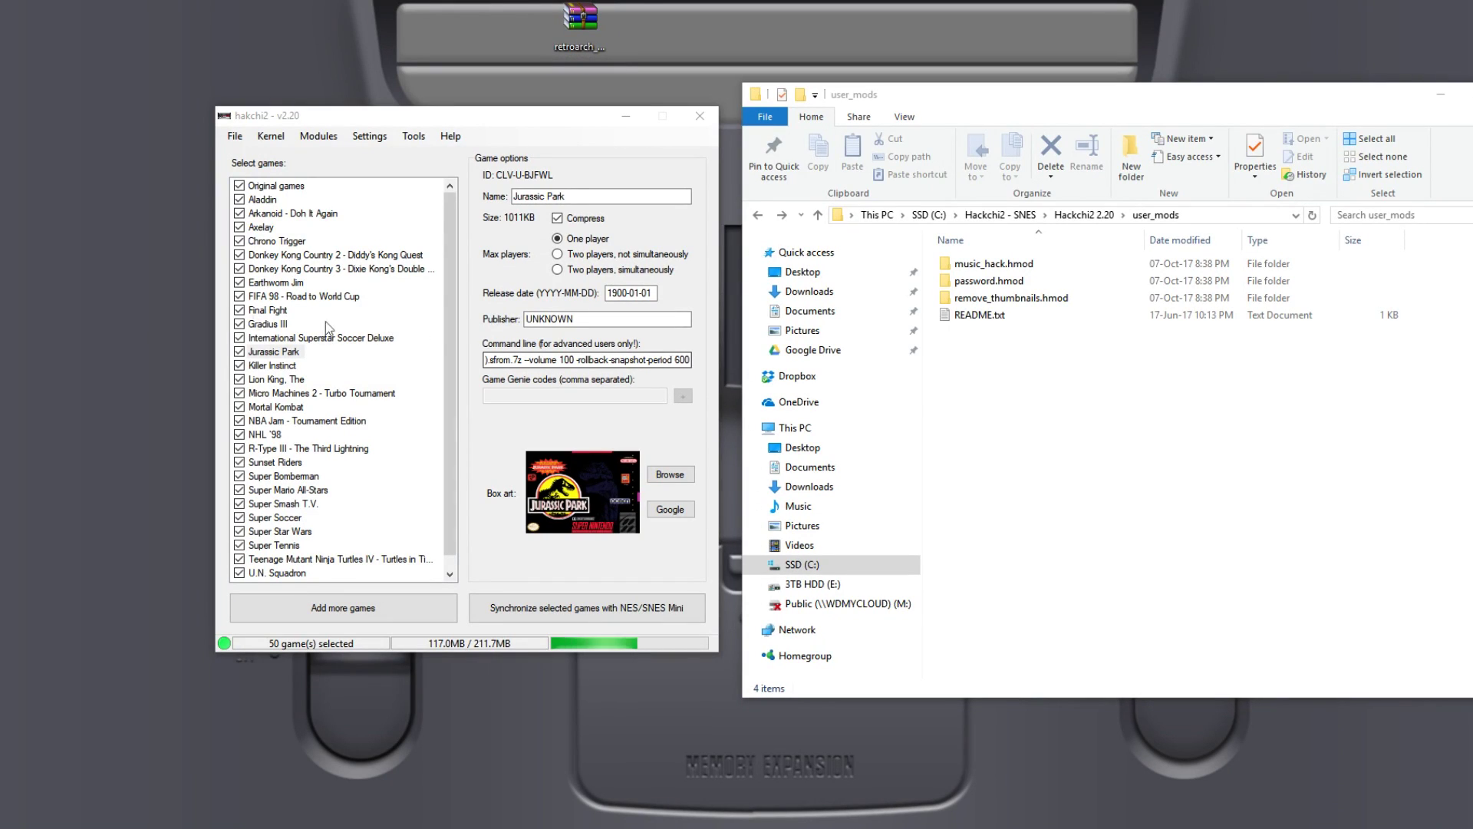
click(270, 296)
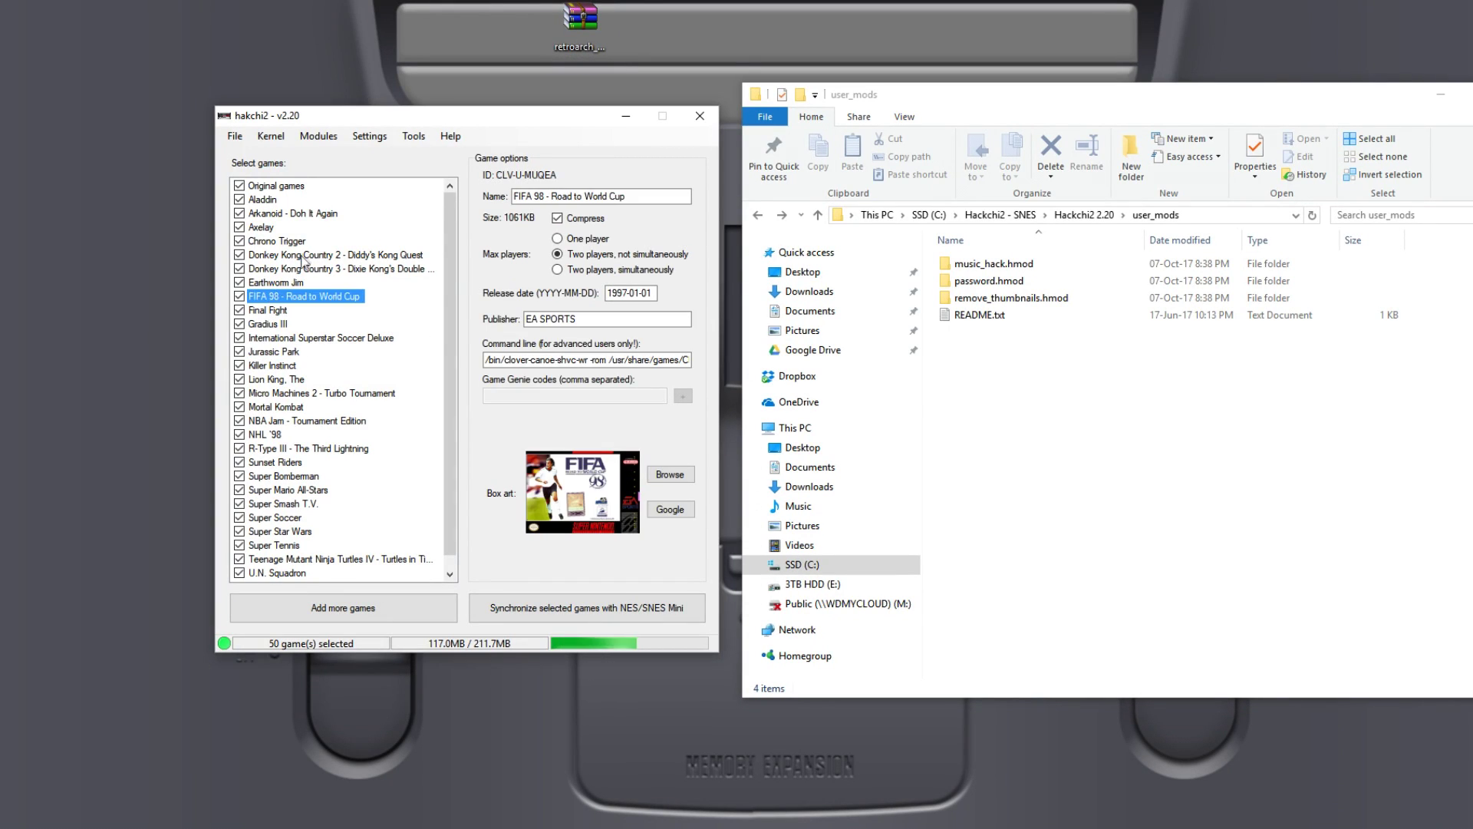
click(306, 255)
scroll(416, 381, down, 1)
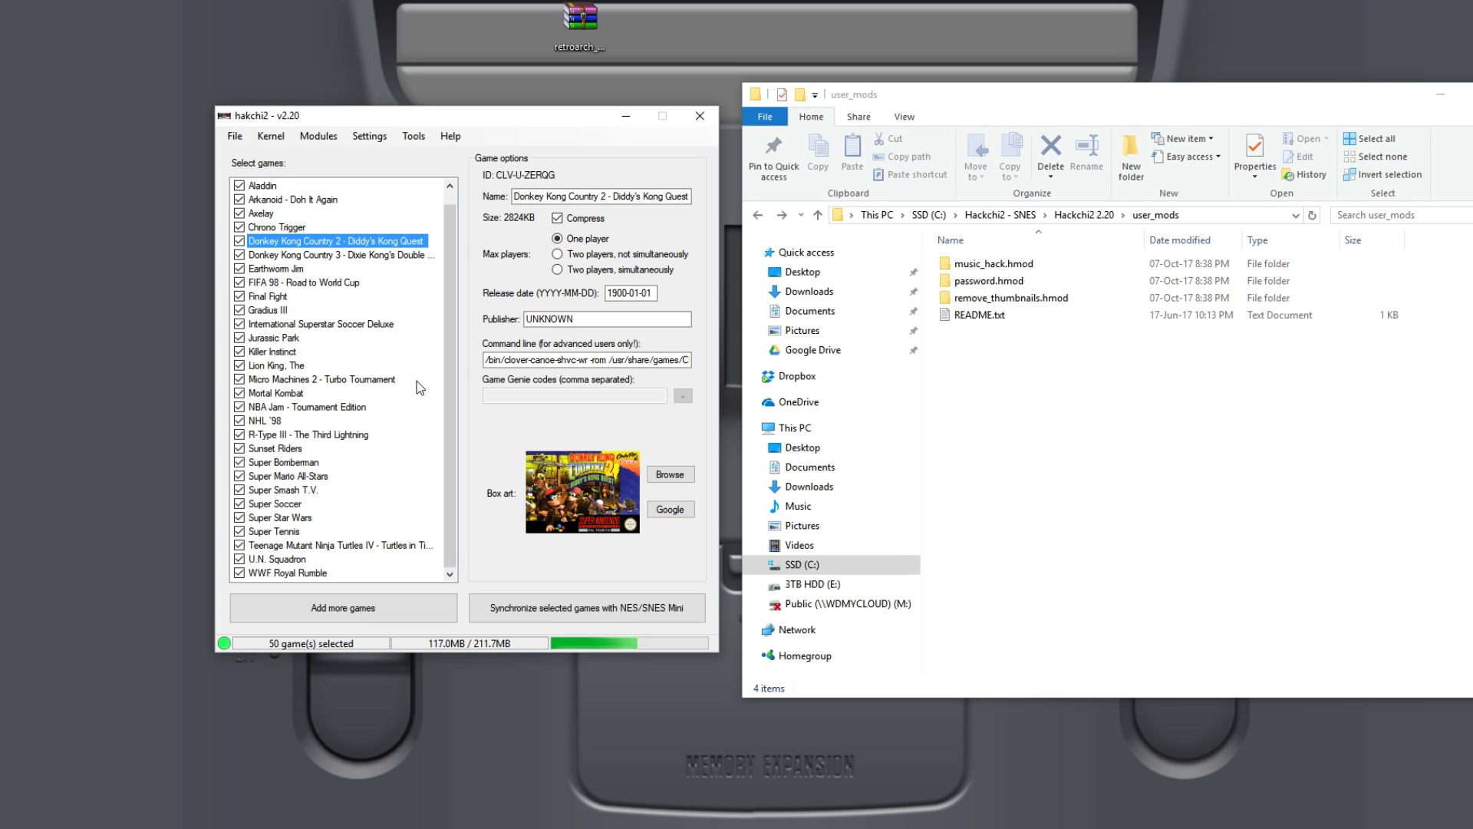
Add retroarch_with_cores.zip from the desktop to hakchi2 and install the preselected RetroArch and emulator core modules on the console
click(577, 35)
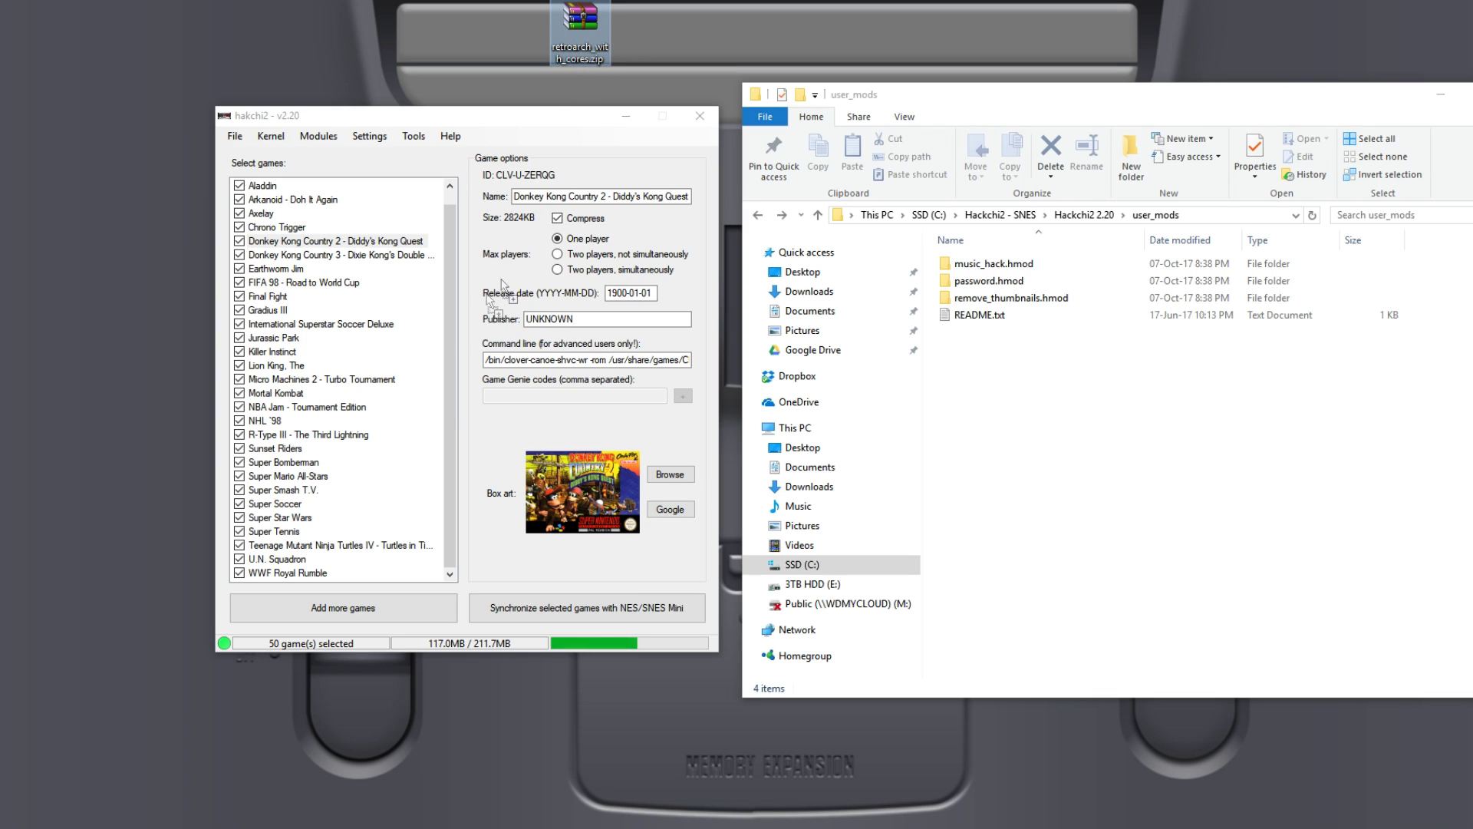
drag(394, 391, 391, 383)
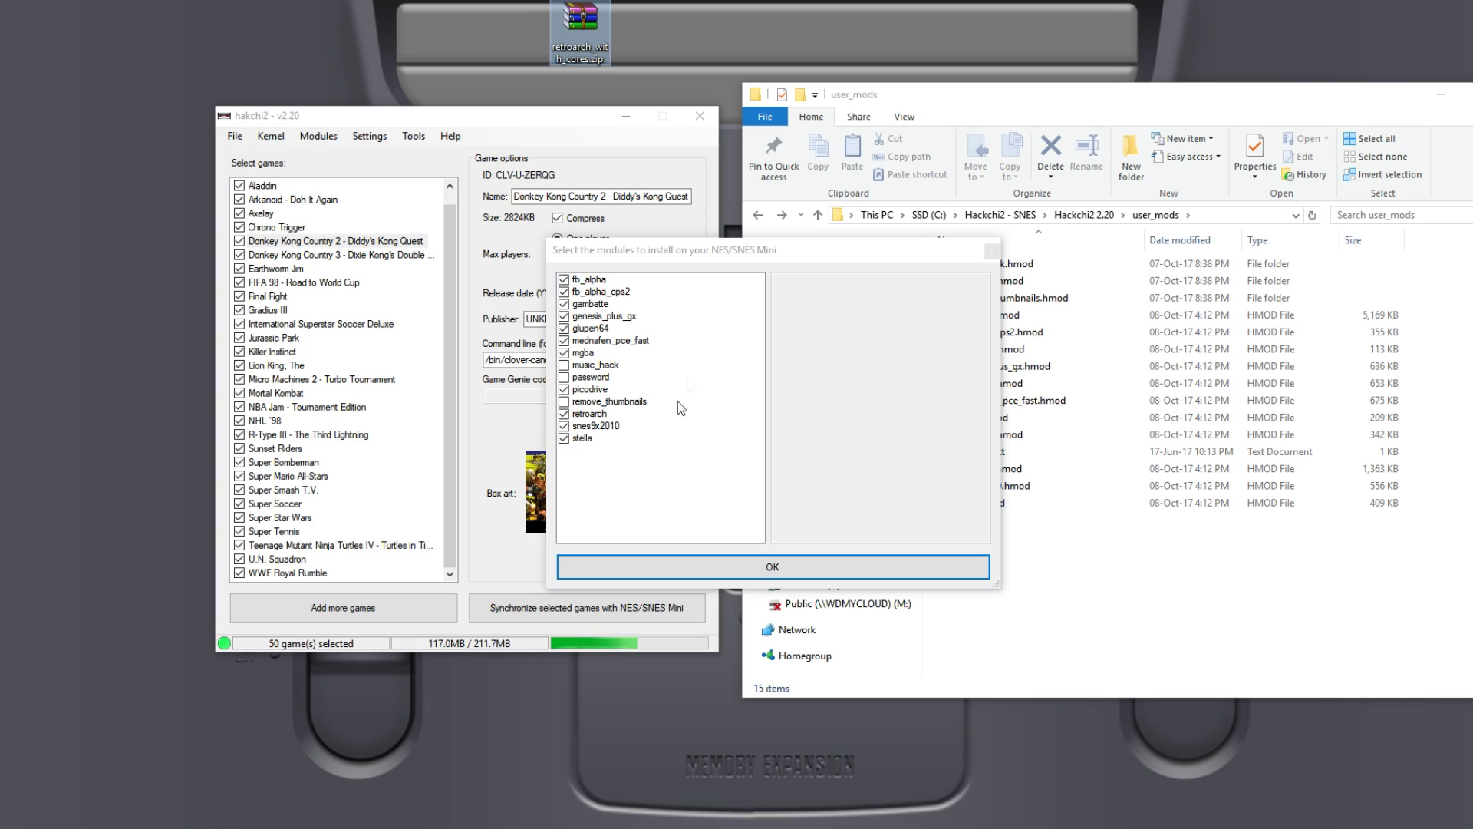
click(727, 569)
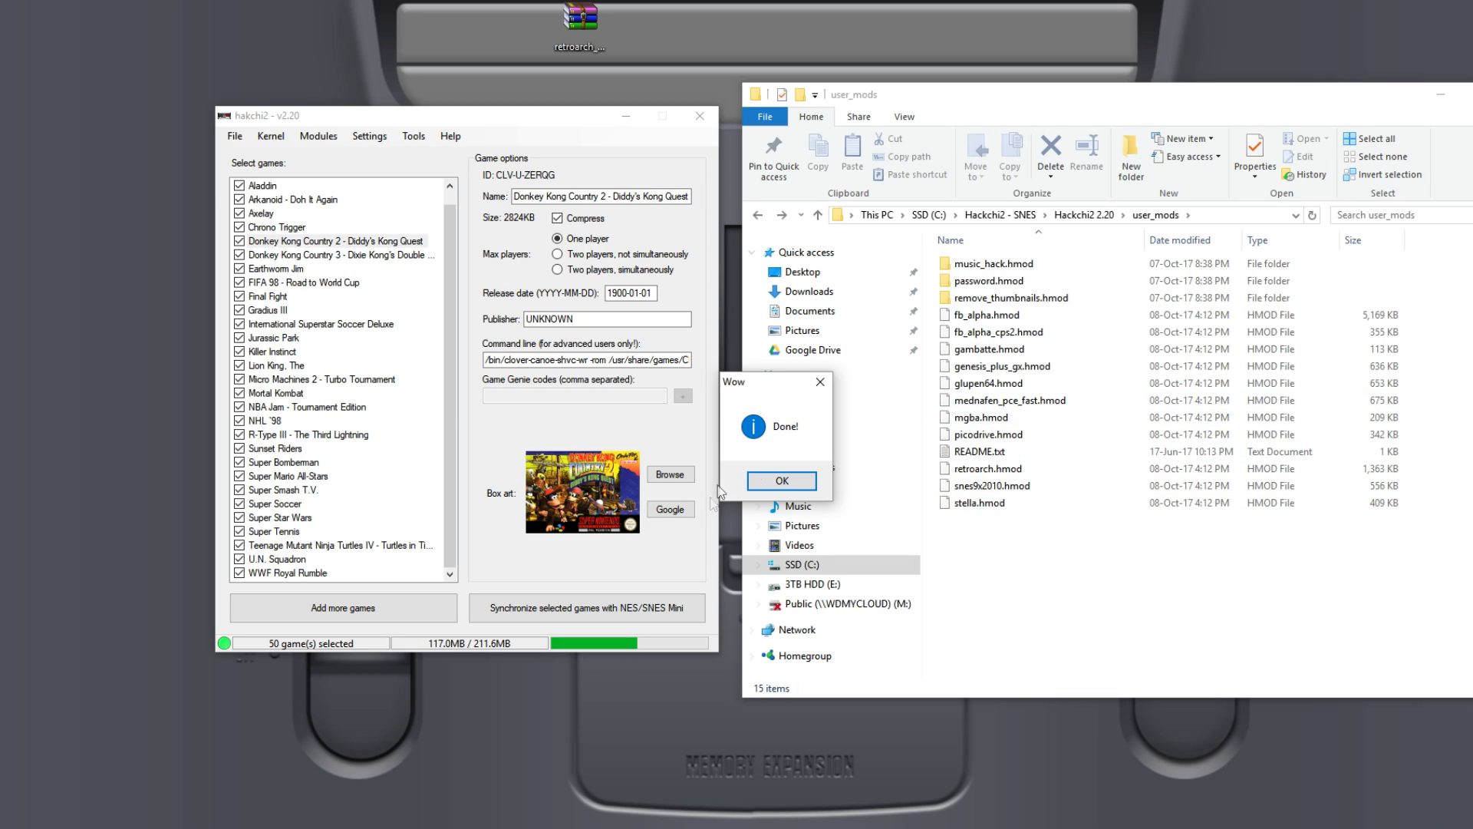
click(790, 476)
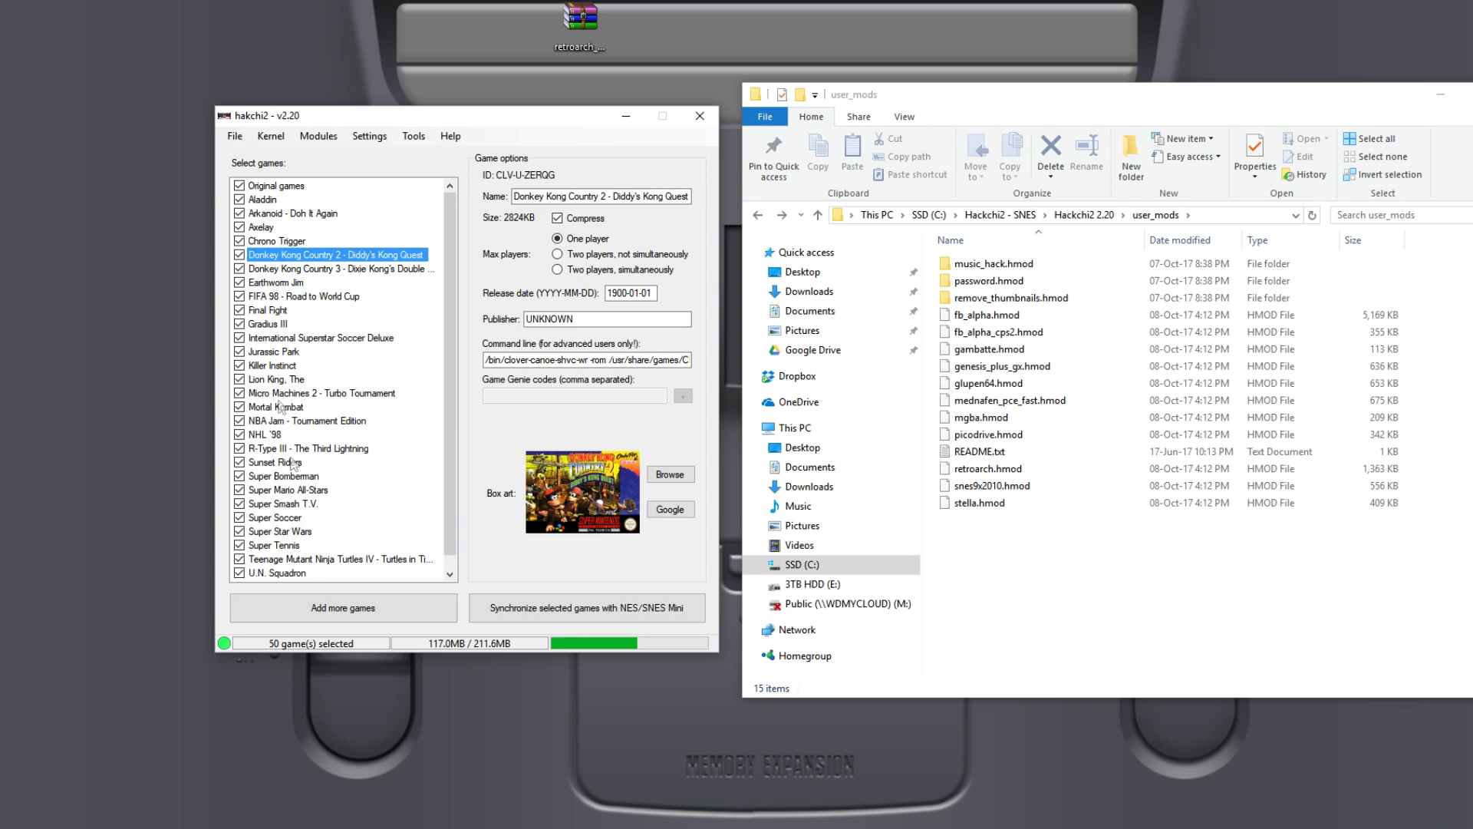
Append --retroarch to Chrono Trigger's command line and synchronize the selected games with the console
click(270, 242)
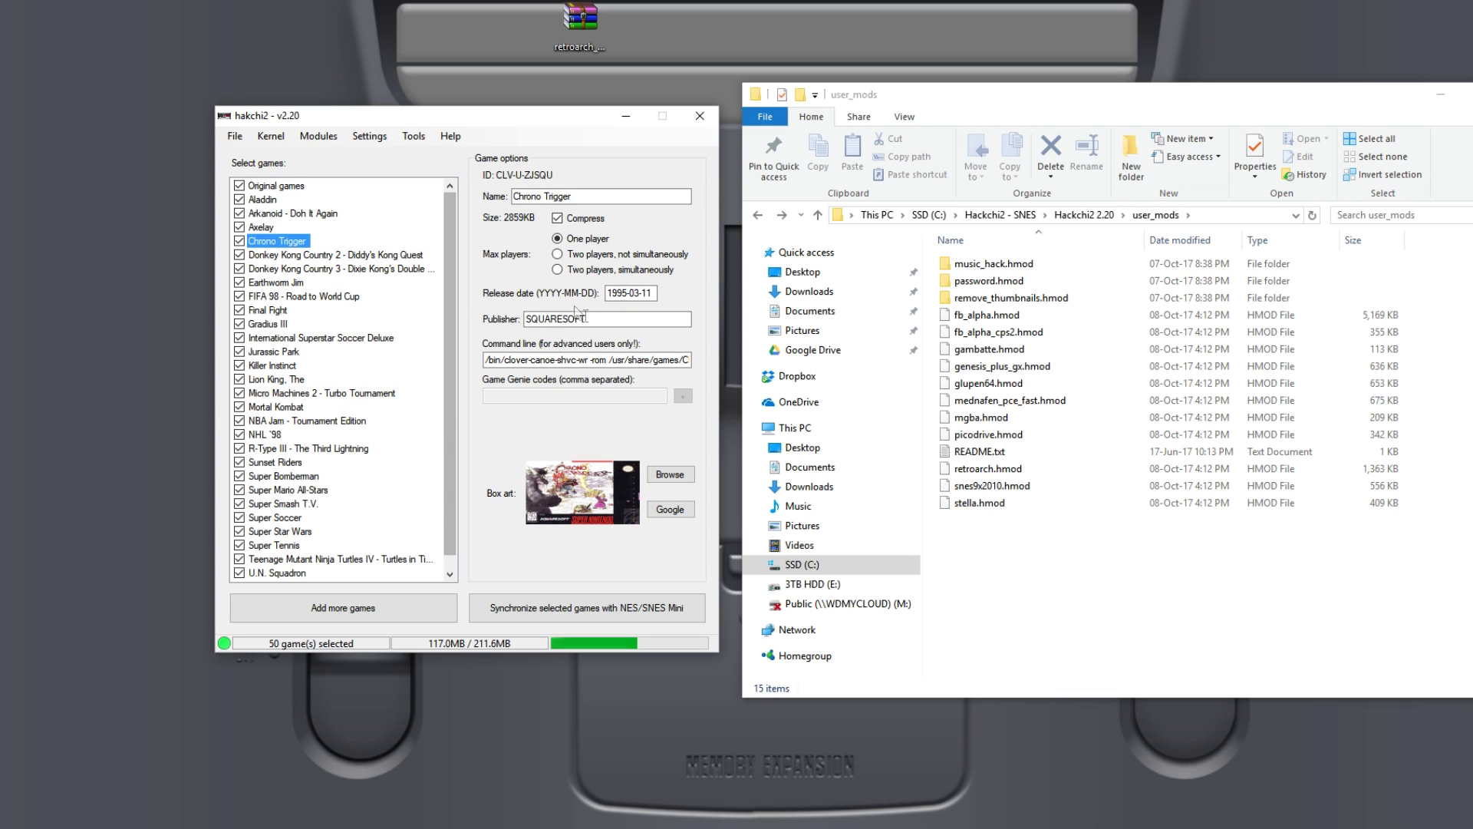
click(621, 359)
key(ctrl+a)
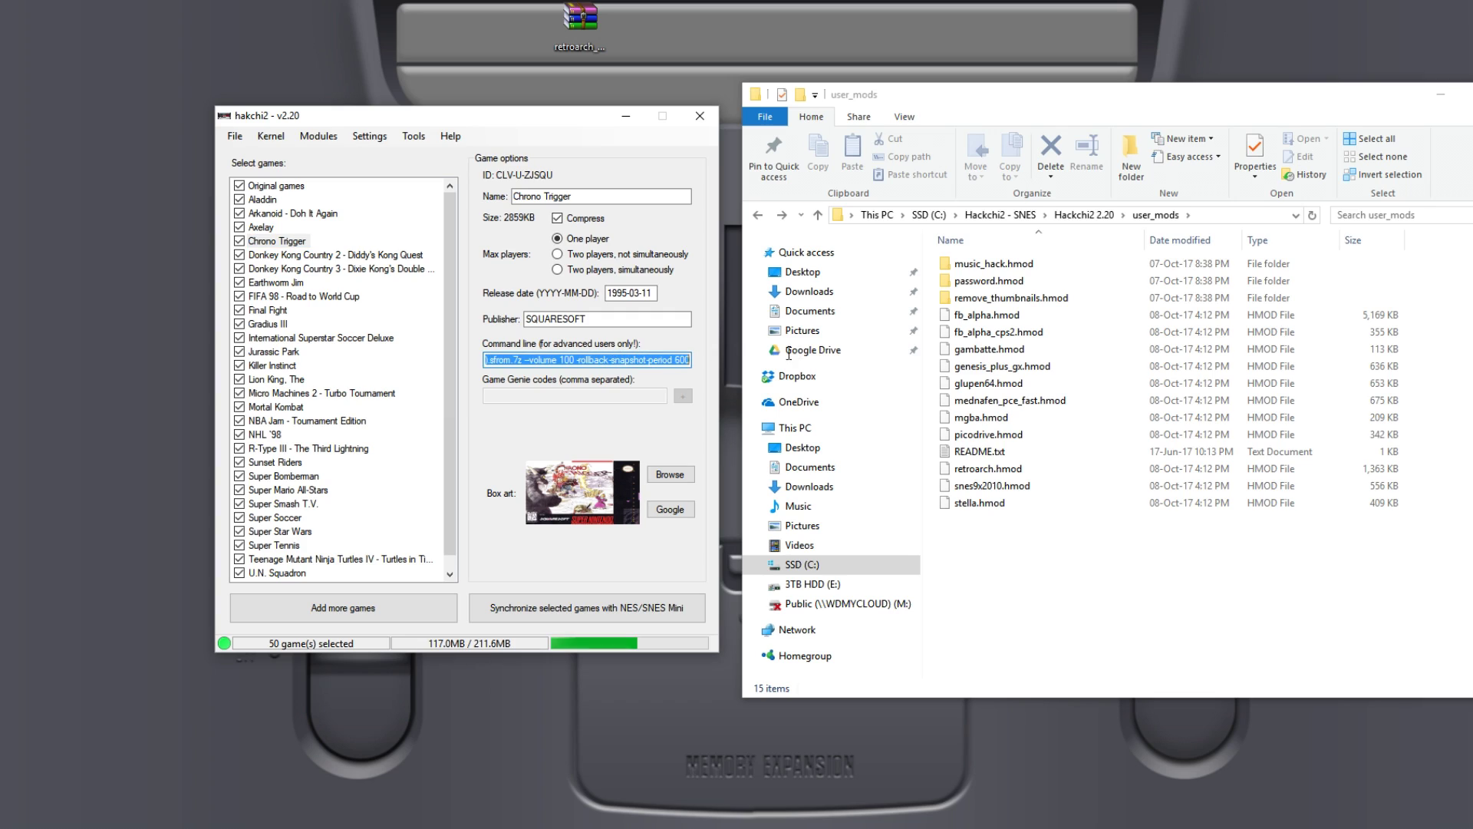
key(End)
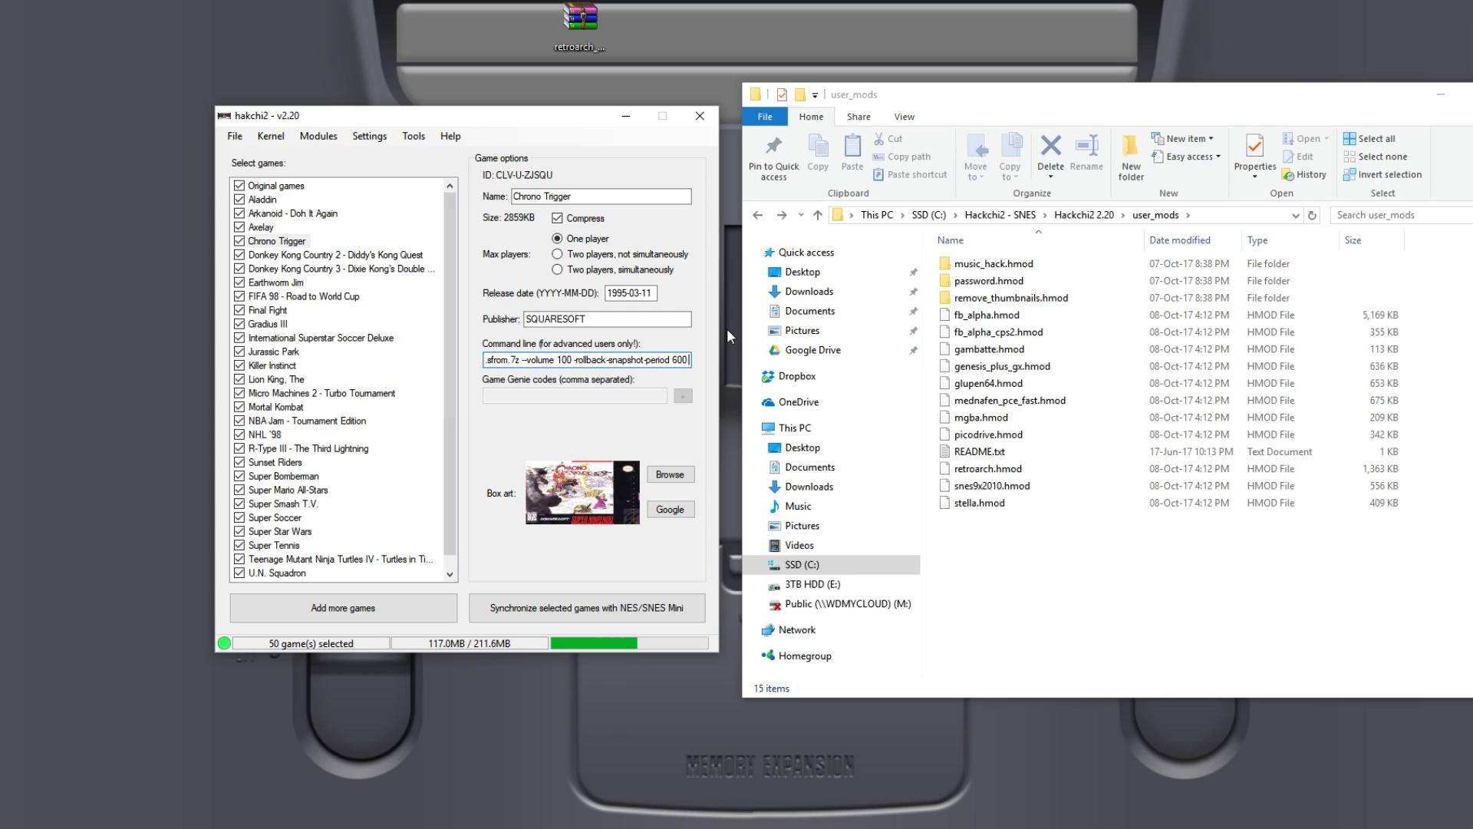
text(--retroarch)
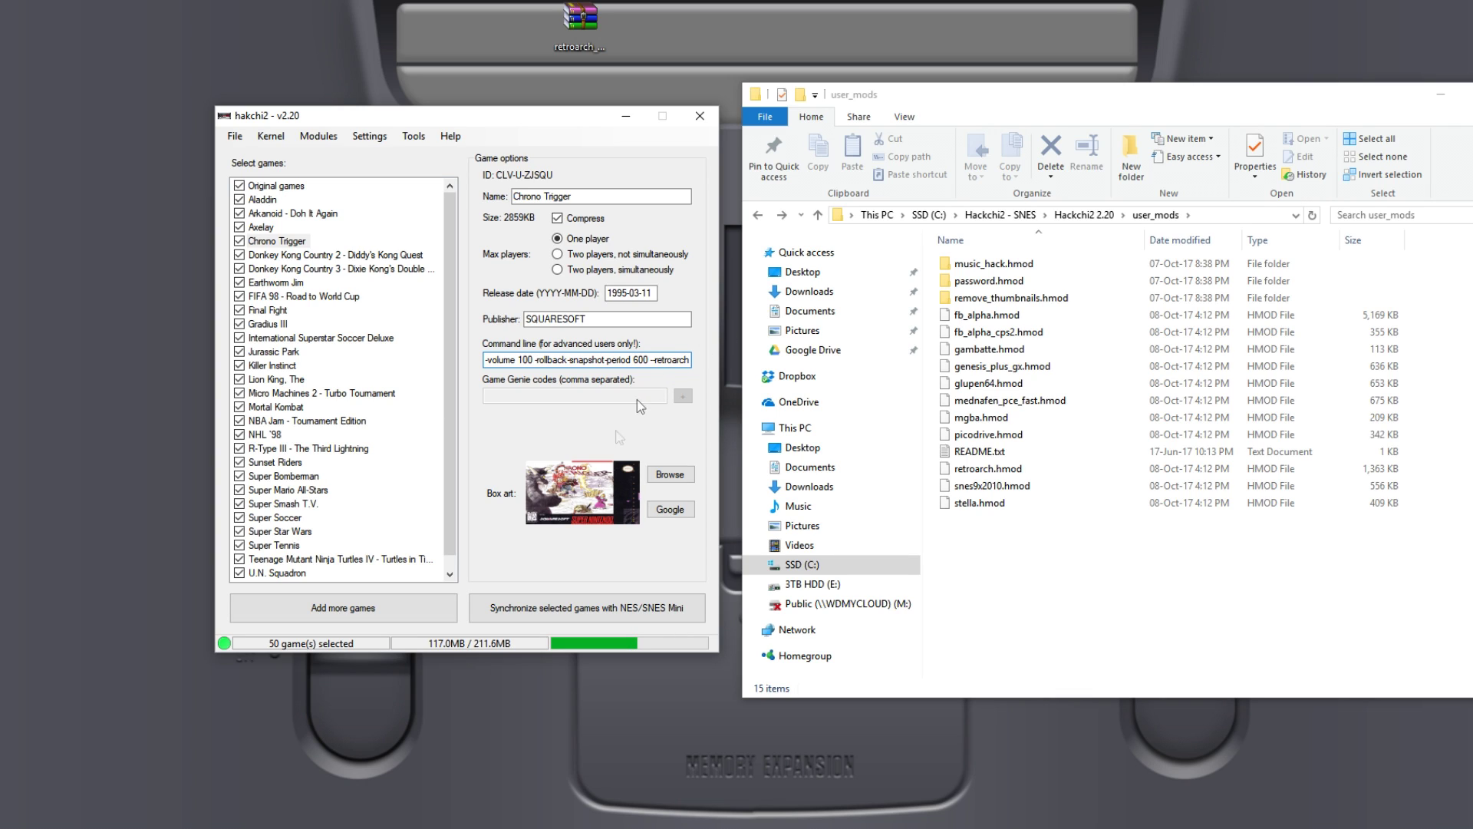
click(670, 508)
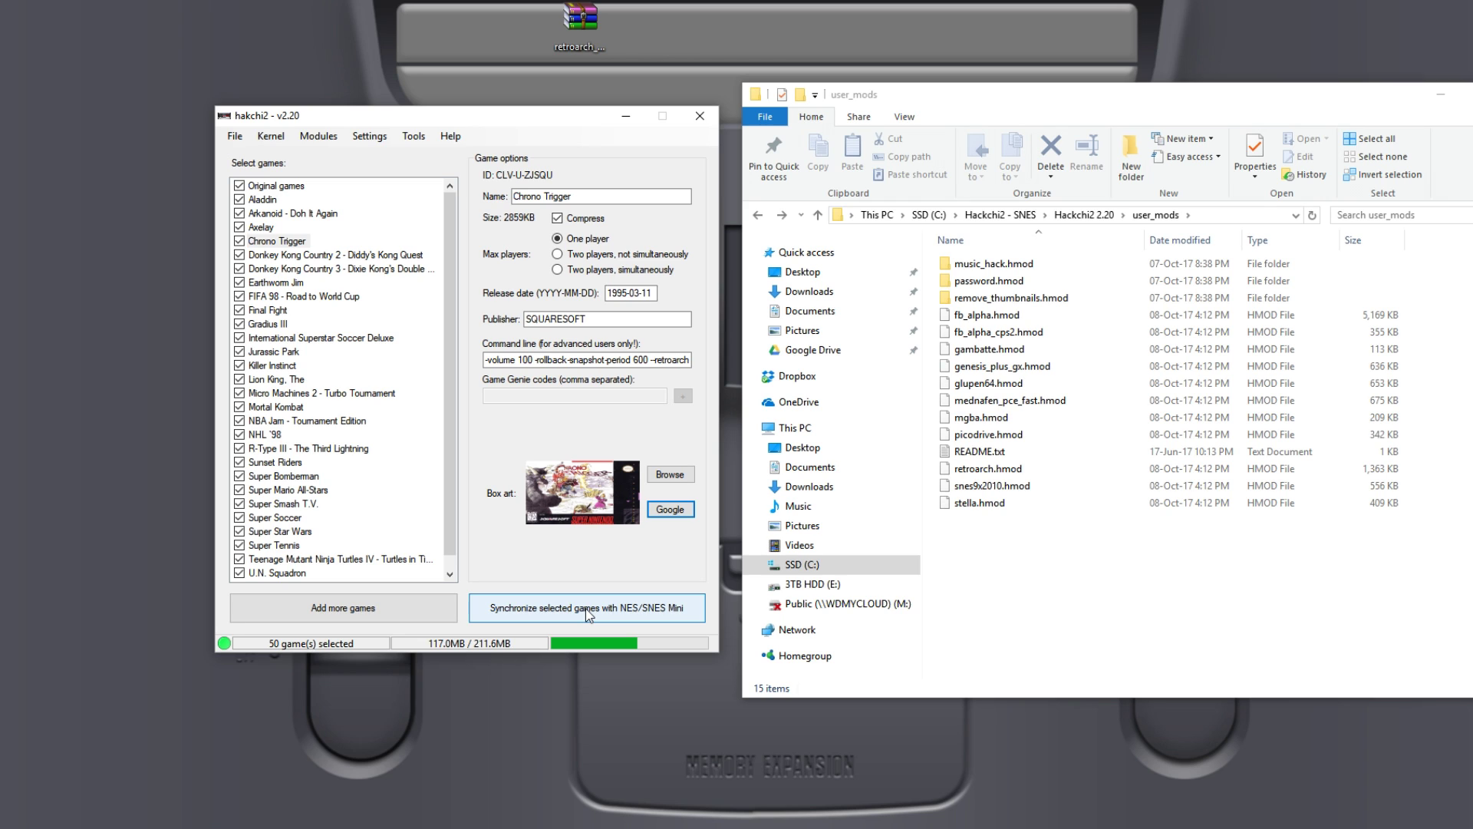
click(587, 614)
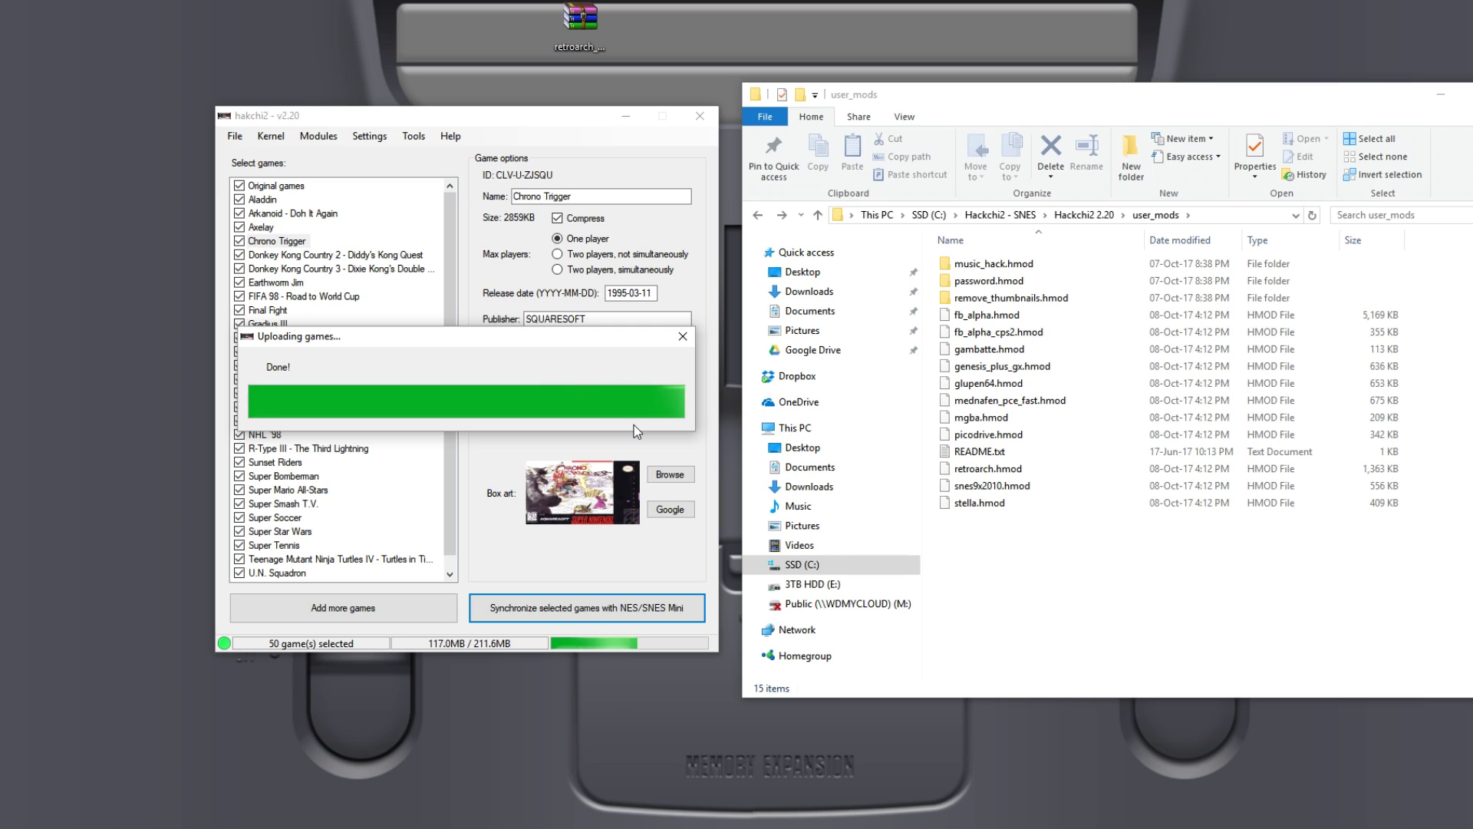
click(775, 481)
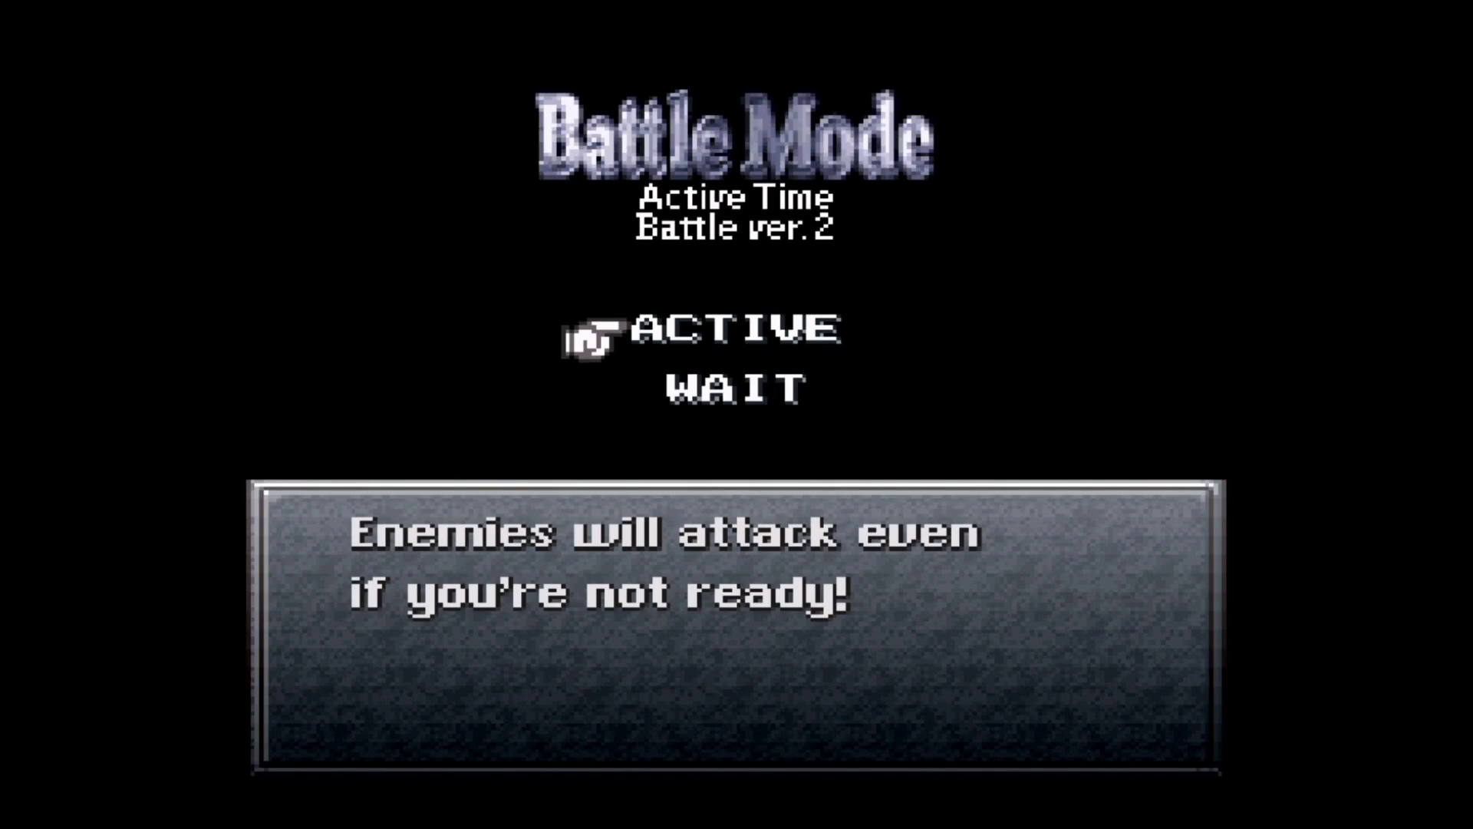
In Chrono Trigger's Battle Mode screen, view the RetroArch main menu, close it and return to the console's home screen
key(Down)
key(Up)
key(F1)
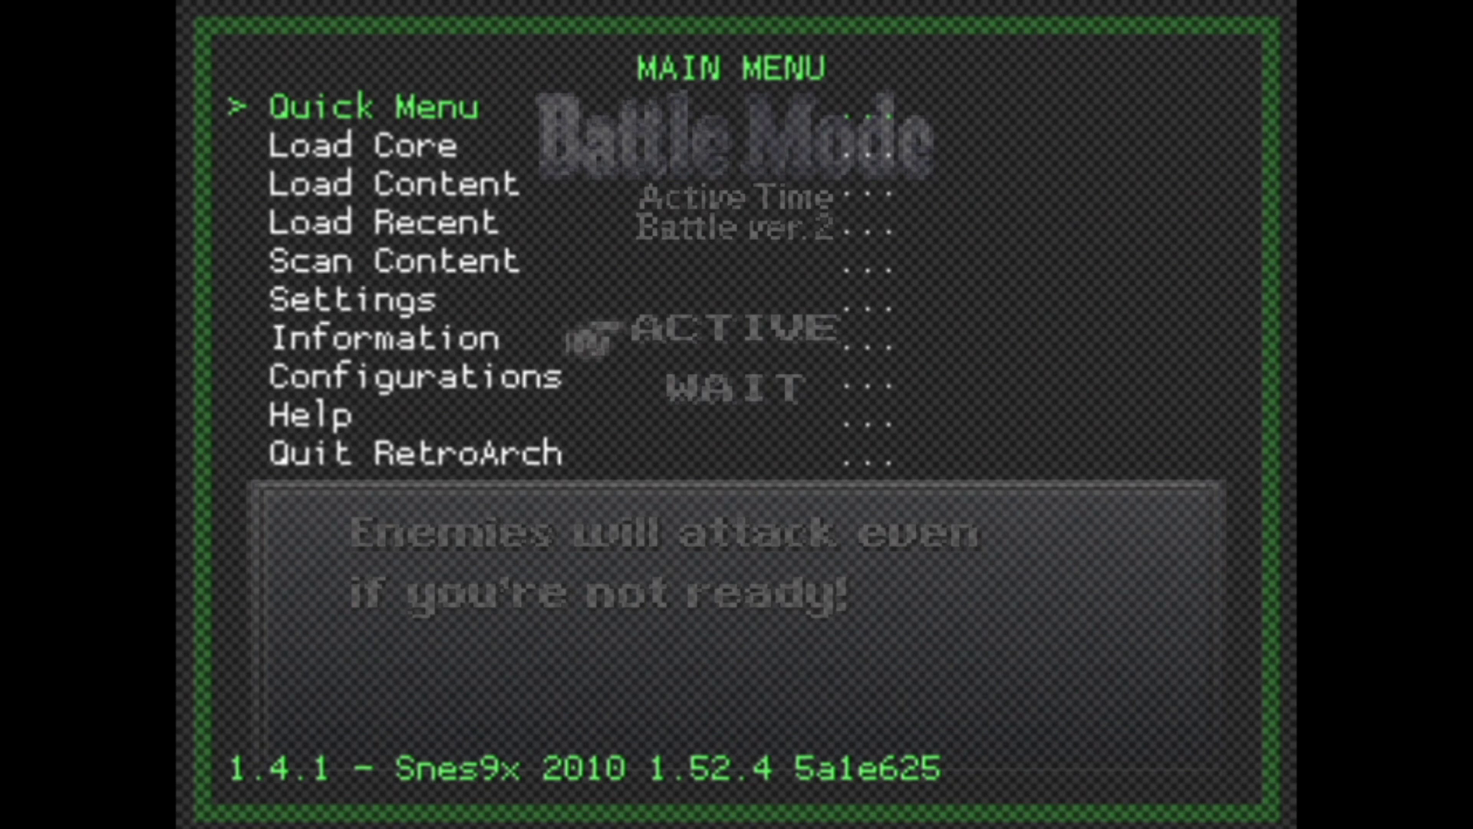
key(Up)
key(F1)
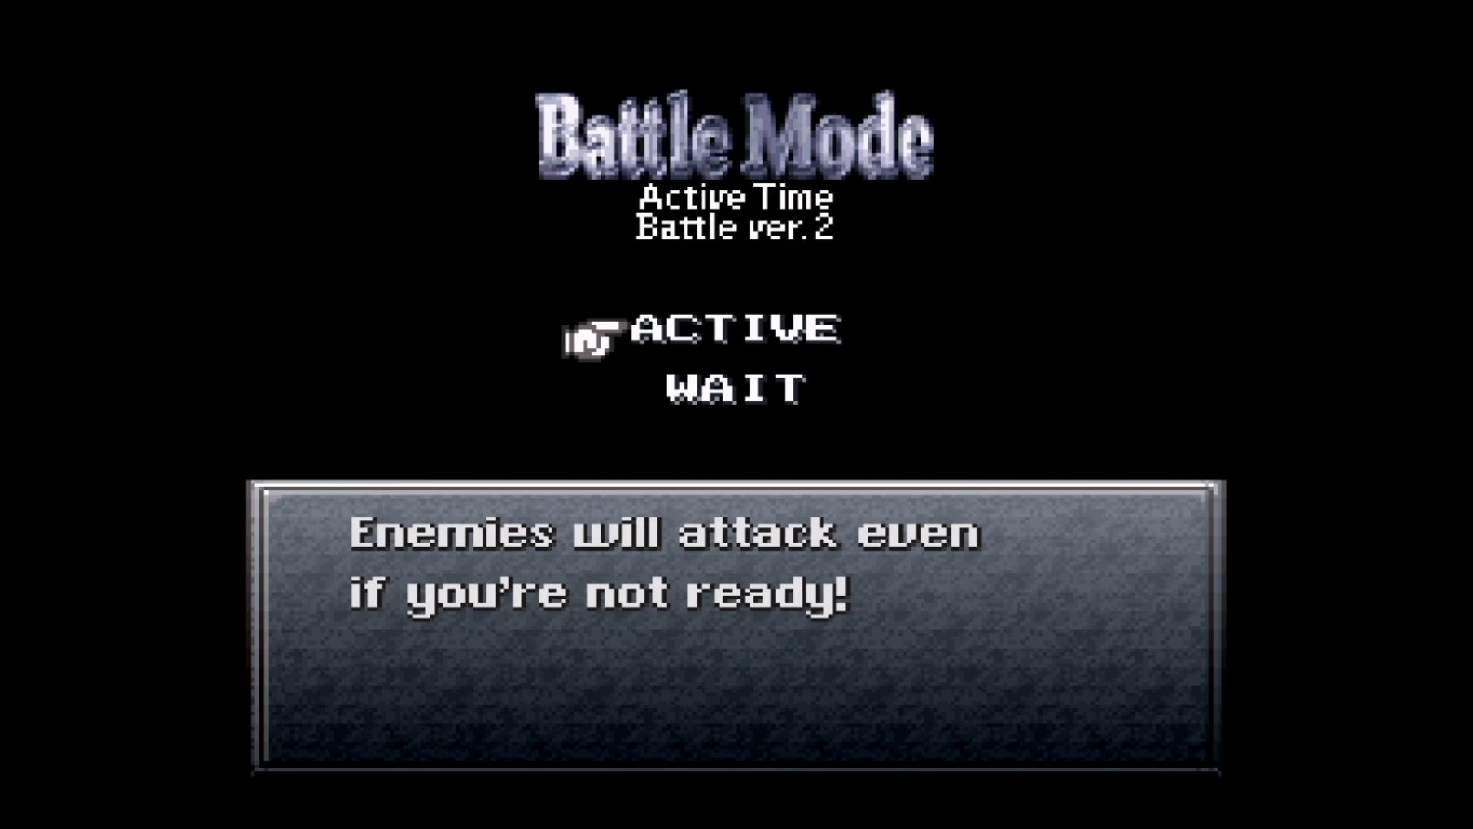
key(Escape)
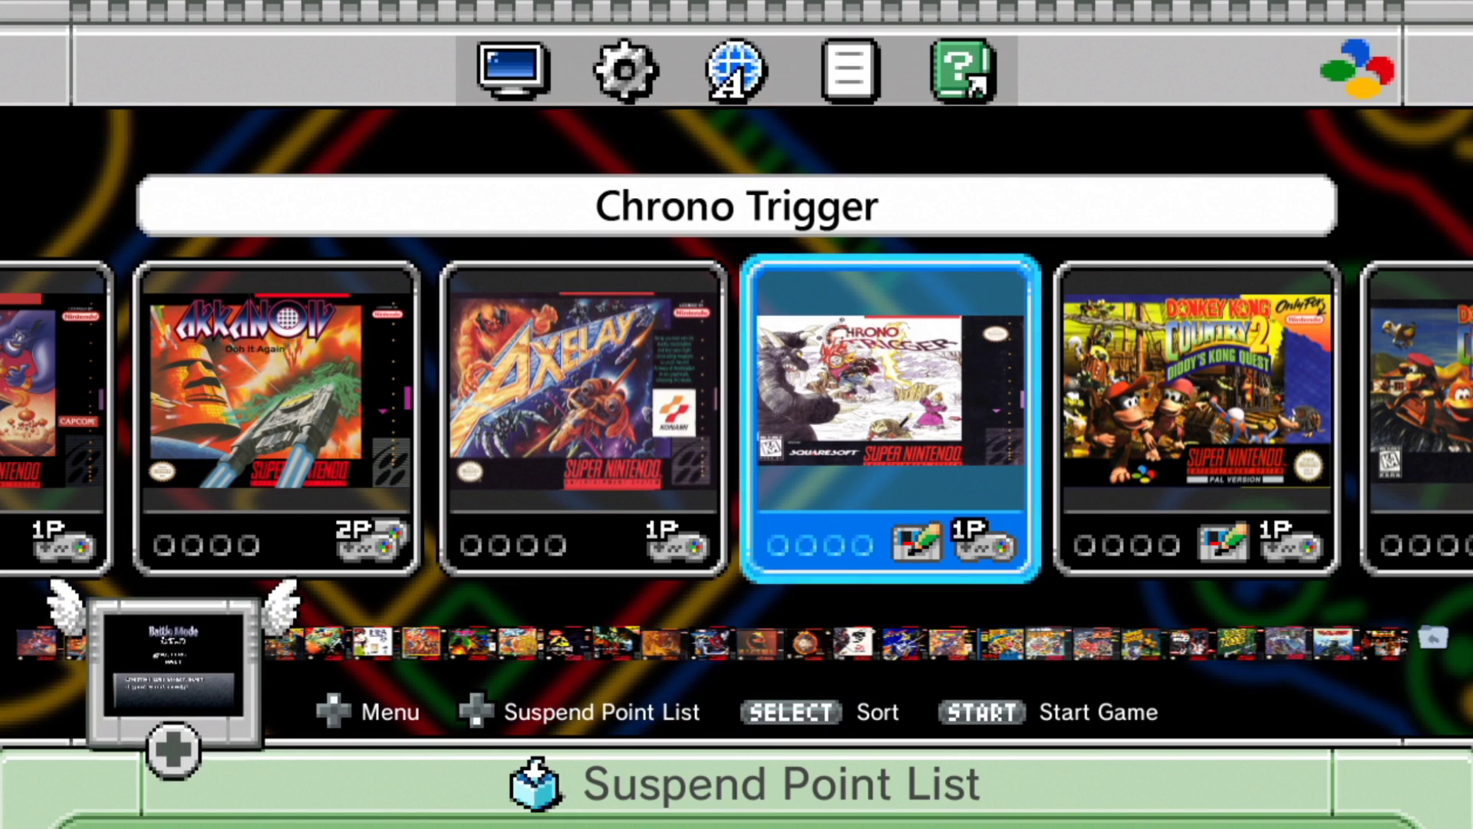
mouse_move(1416, 298)
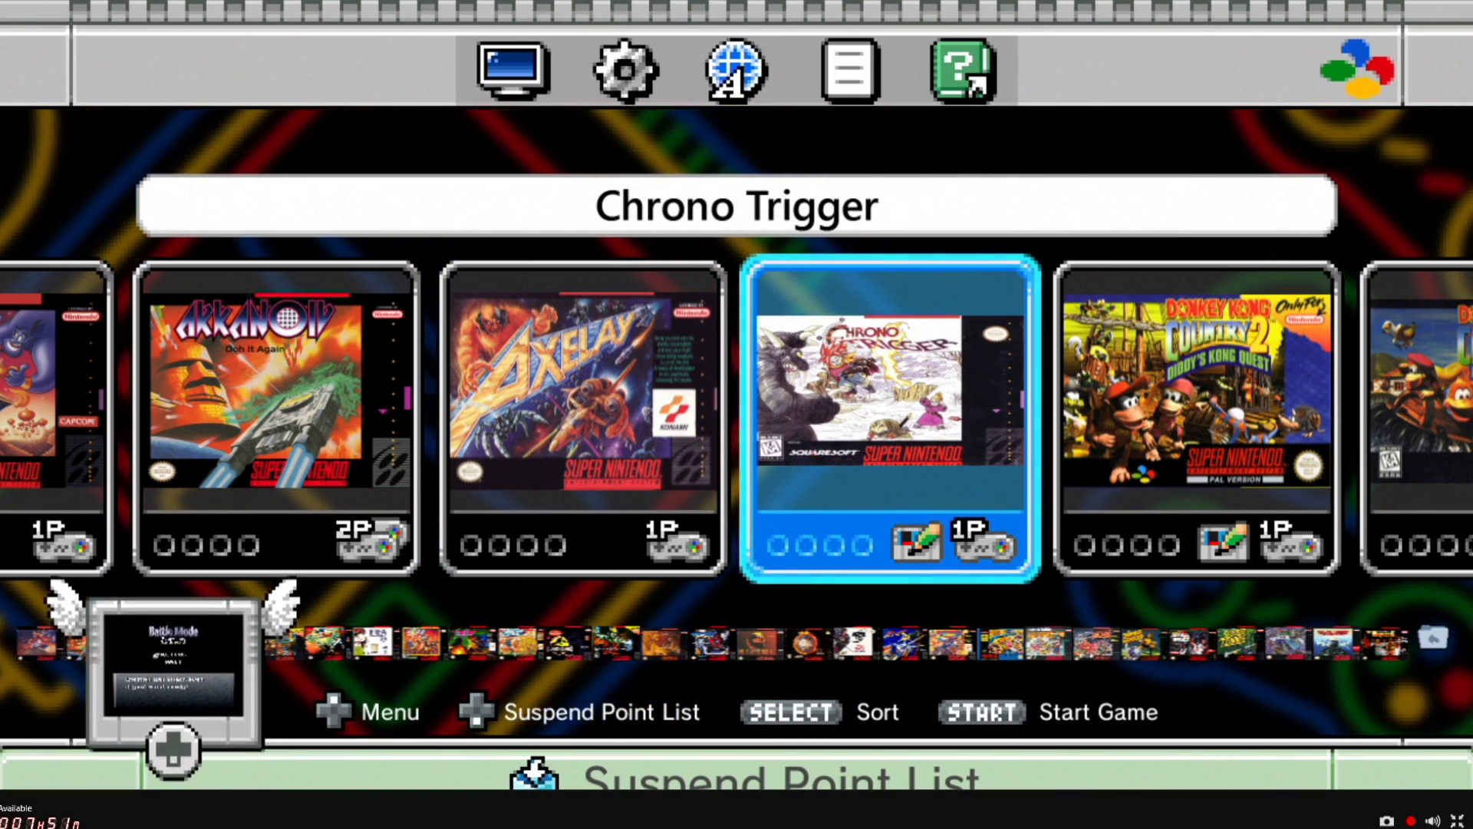